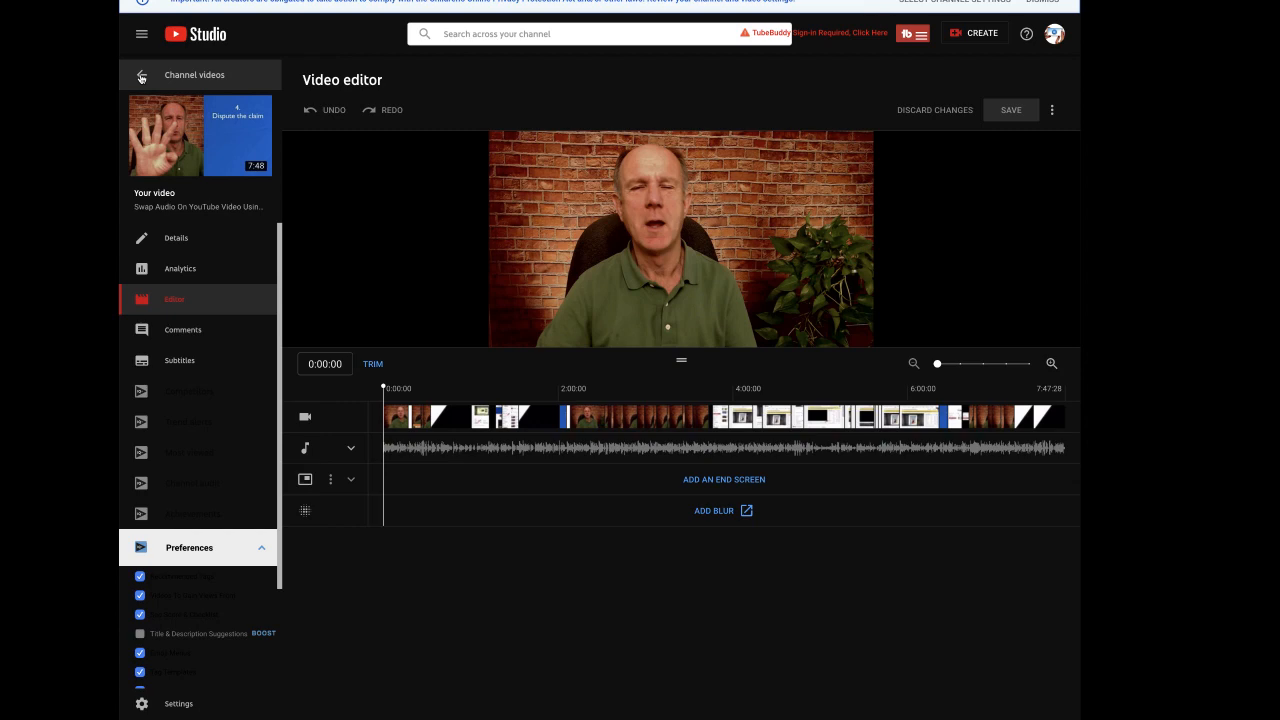
# Return to the channel's videos and open "Swap Audio On YouTube Video Using YouTube Video Editor" in the video editor
pyautogui.click(142, 78)
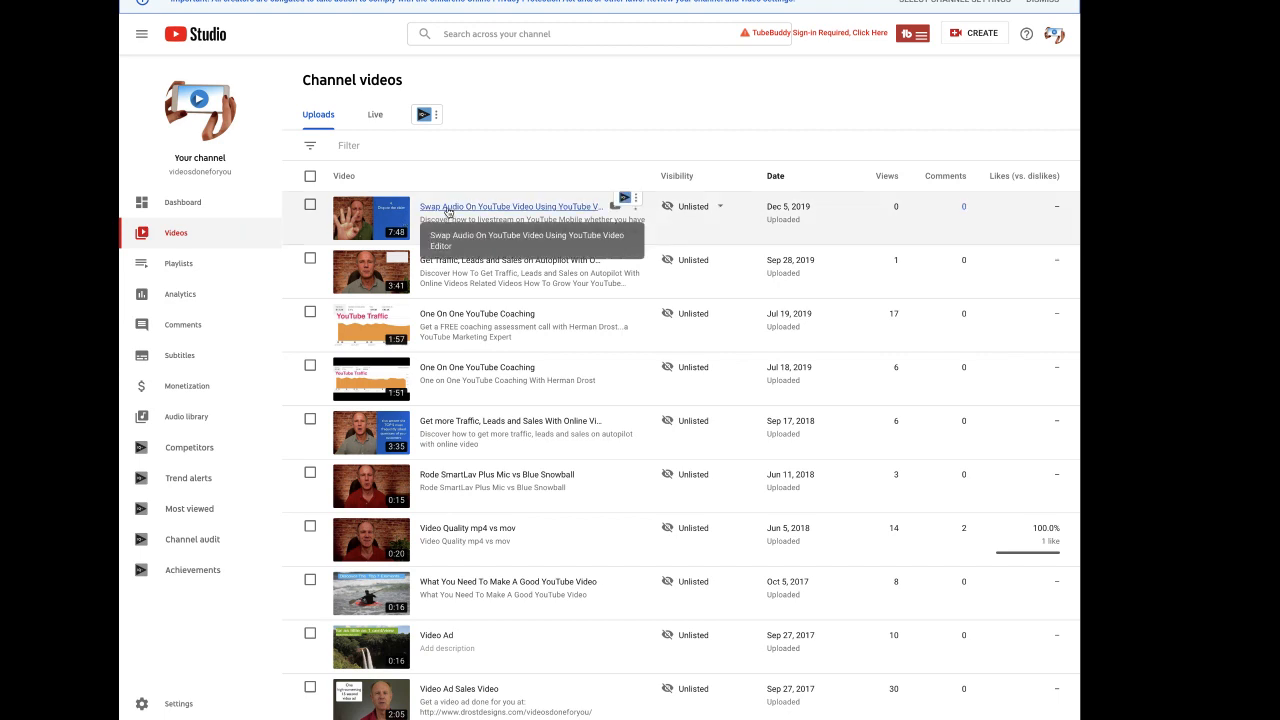
pyautogui.click(385, 207)
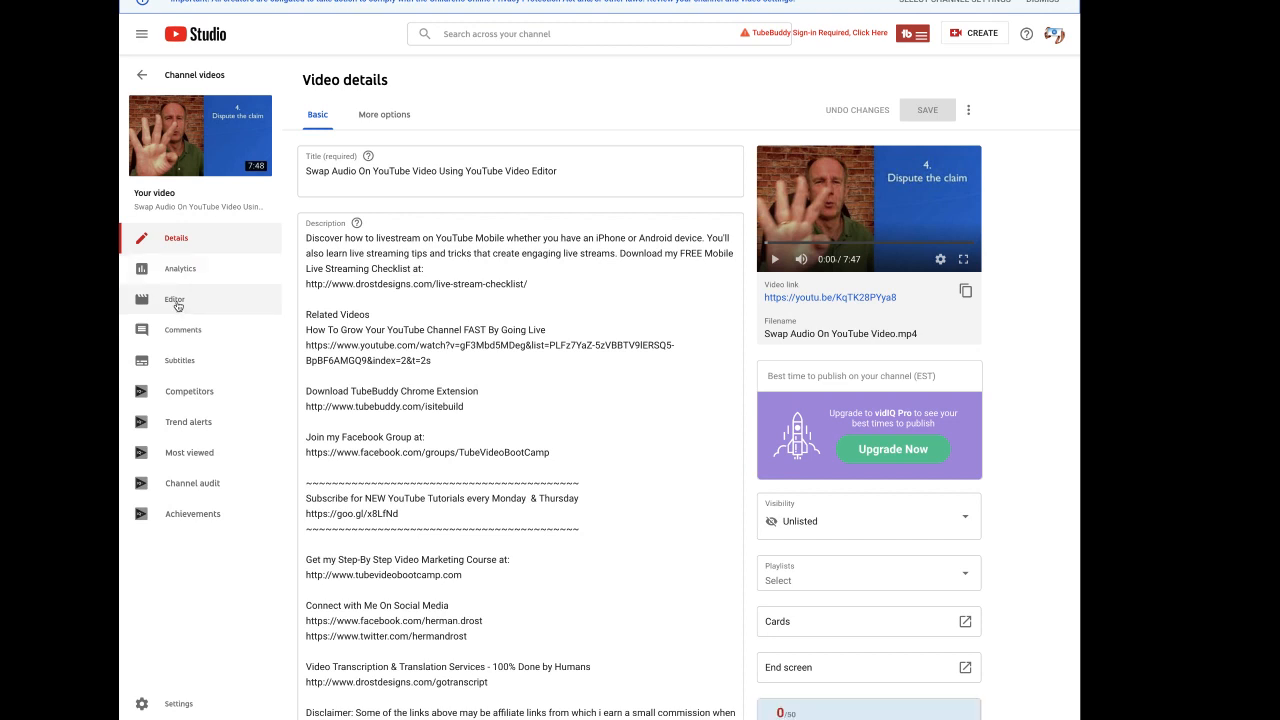
pyautogui.click(176, 302)
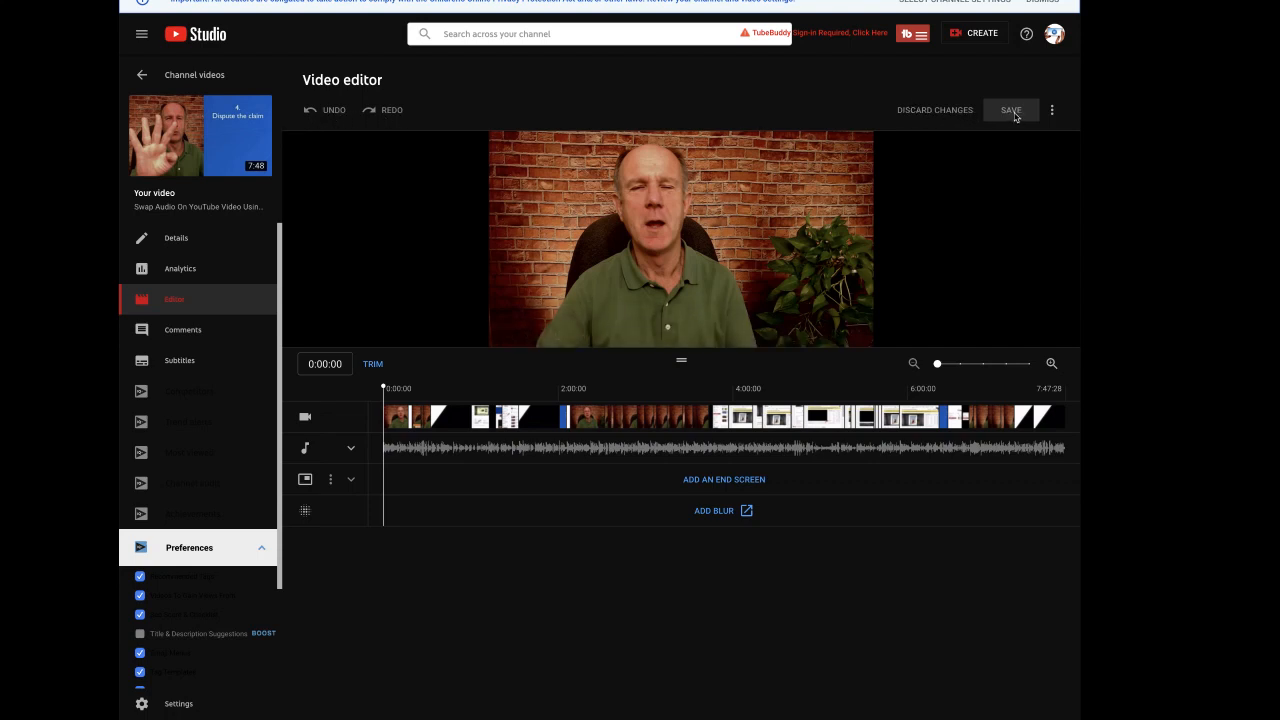
# Review the editor's full list of keyboard shortcuts, from the global ones to the timecode, timeline and player ones, and close it
pyautogui.click(1053, 112)
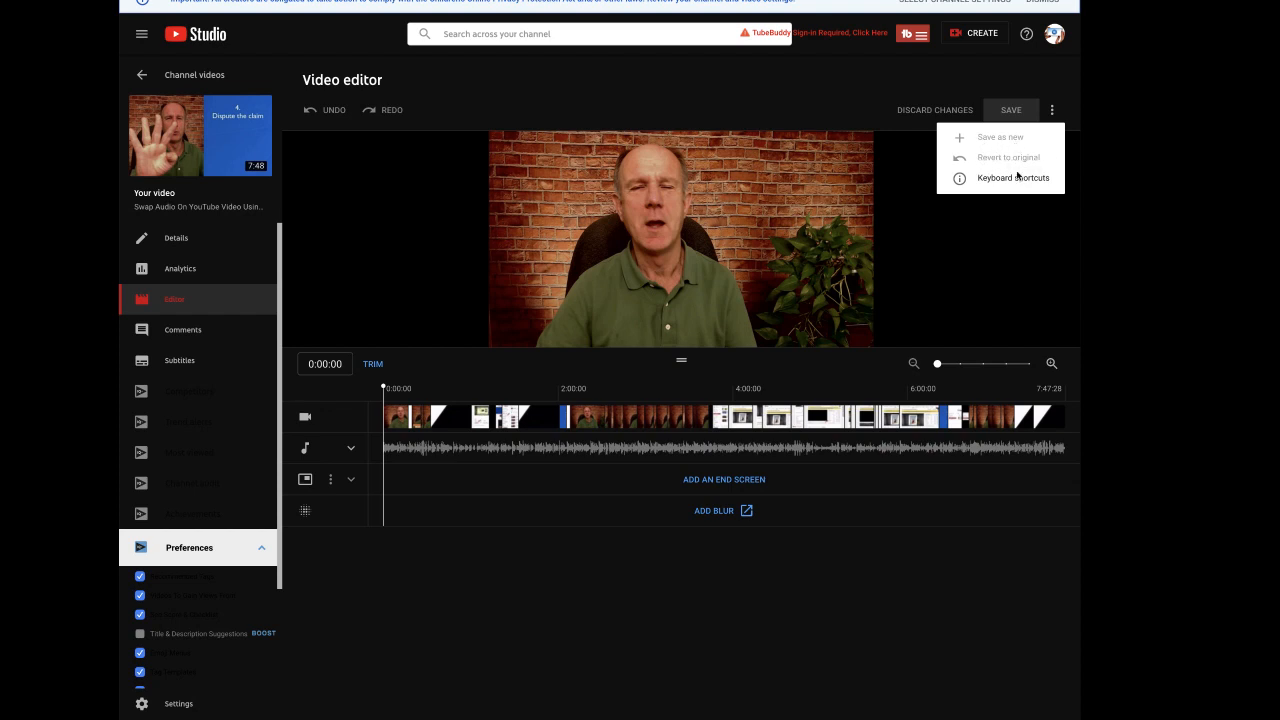
pyautogui.click(960, 180)
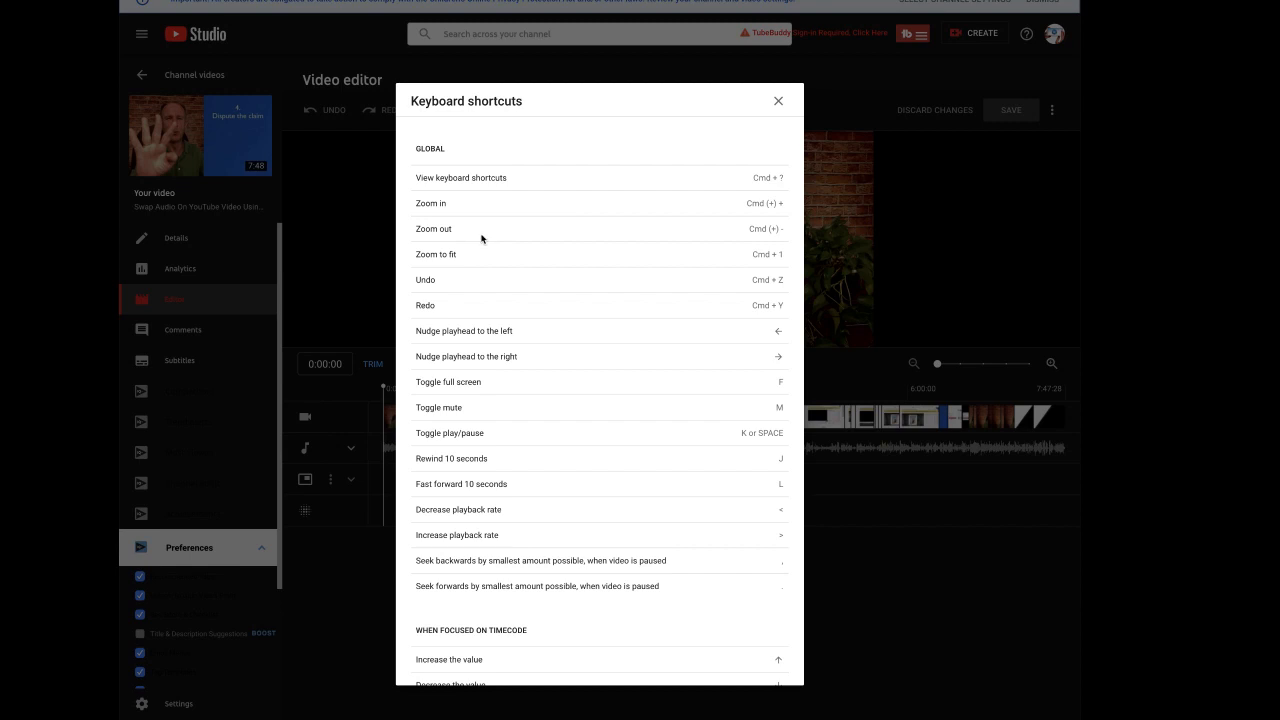
pyautogui.scroll(-3, 484, 240)
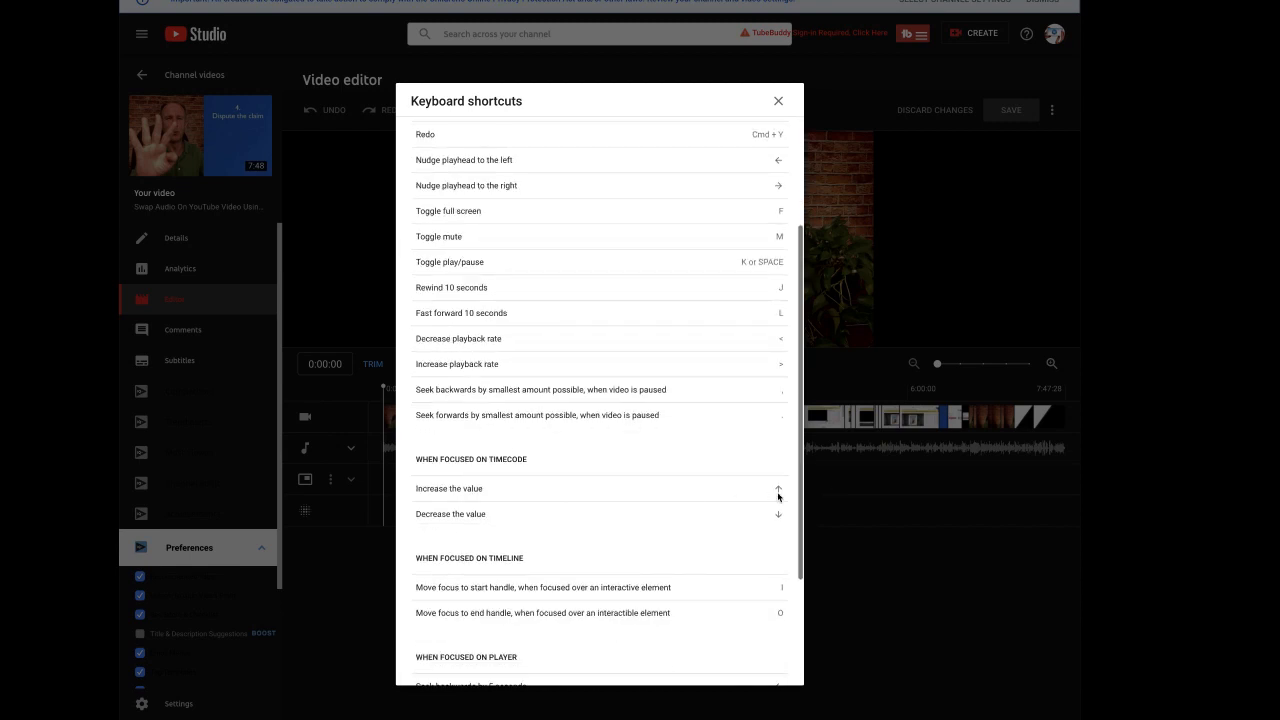
pyautogui.scroll(-2, 779, 497)
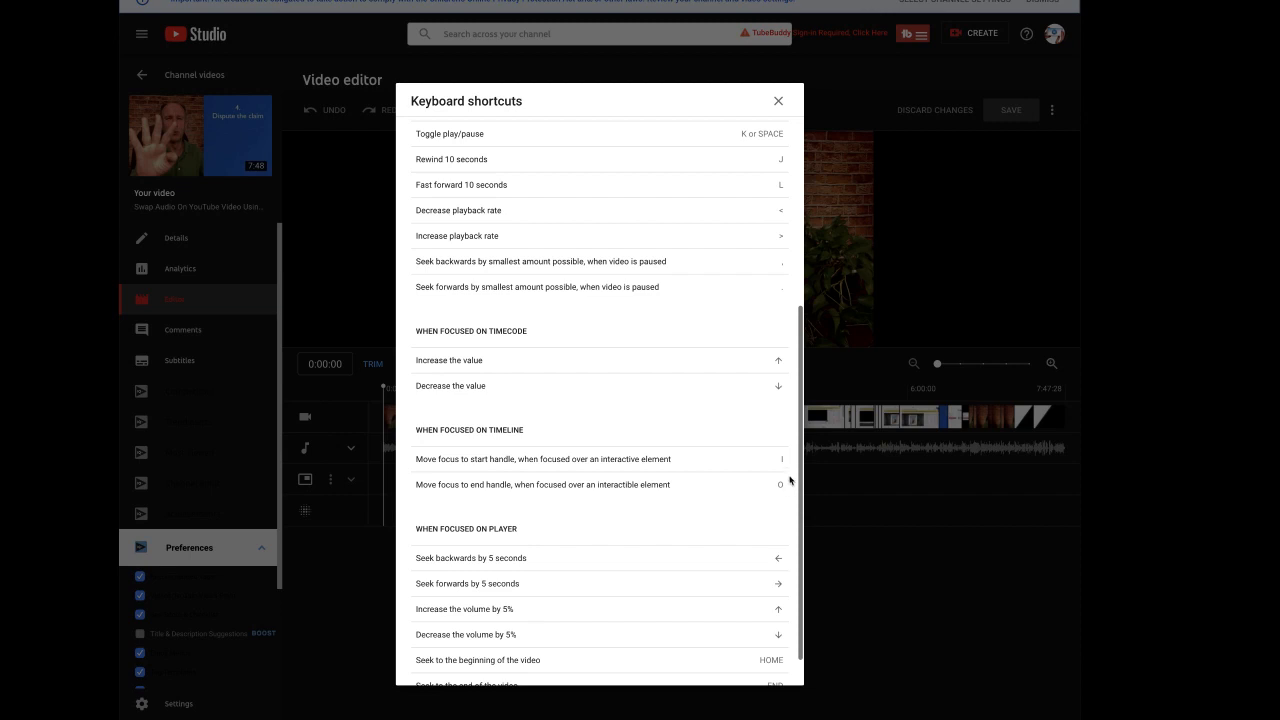
pyautogui.scroll(-1, 765, 487)
pyautogui.scroll(1, 755, 486)
pyautogui.scroll(-1, 755, 486)
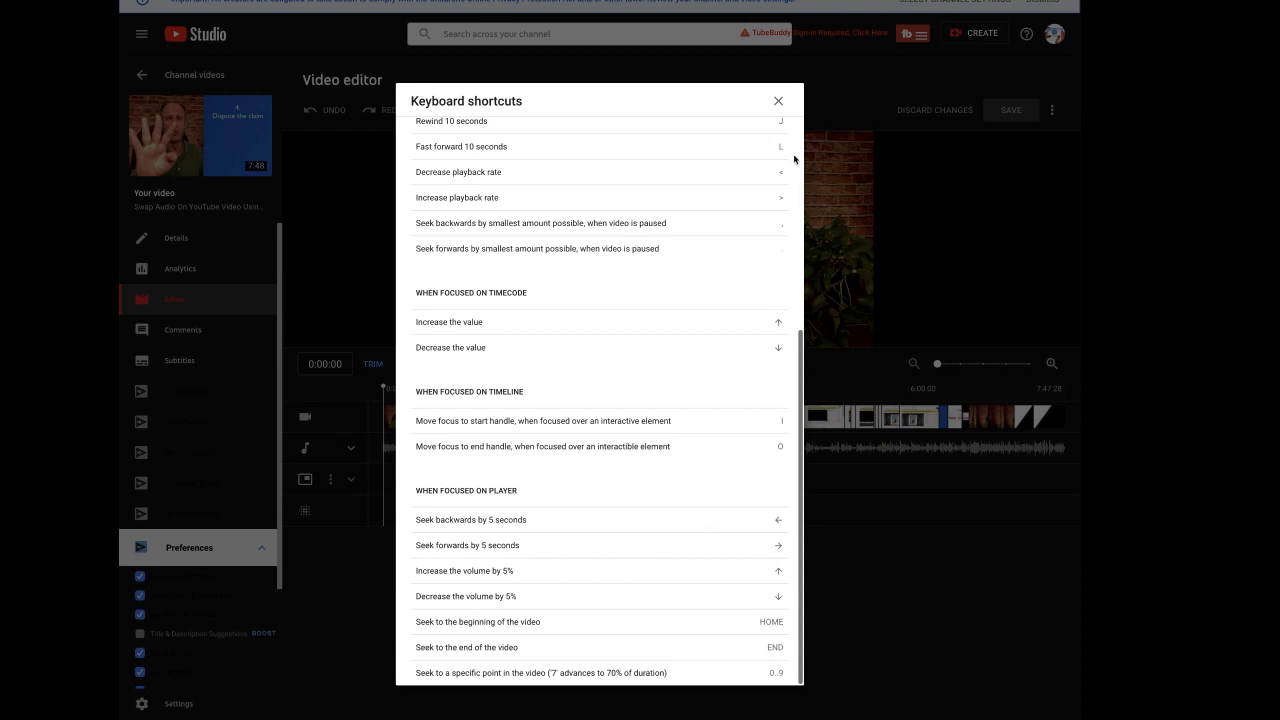
pyautogui.click(778, 104)
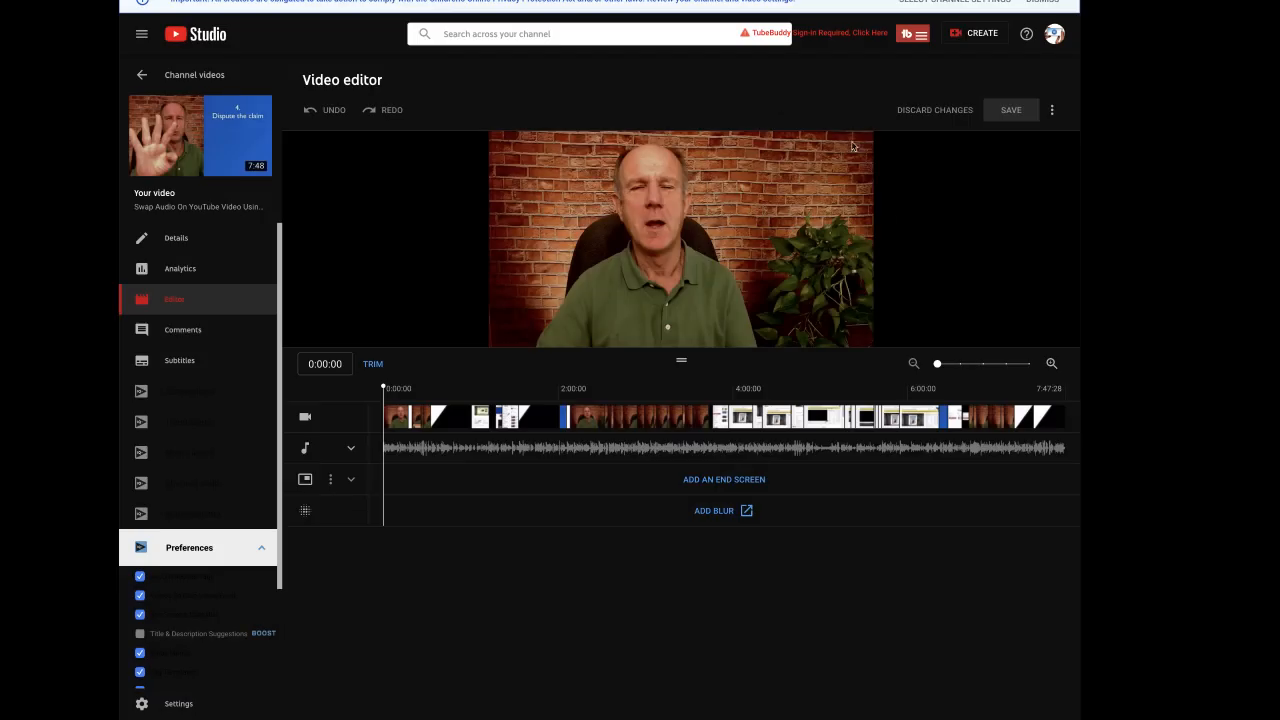
# Expand the audio track in the timeline and reveal the playback controls of the preview player
pyautogui.moveTo(938, 364)
pyautogui.mouseDown()
pyautogui.moveTo(971, 367)
pyautogui.moveTo(939, 367)
pyautogui.mouseUp()
pyautogui.click(351, 450)
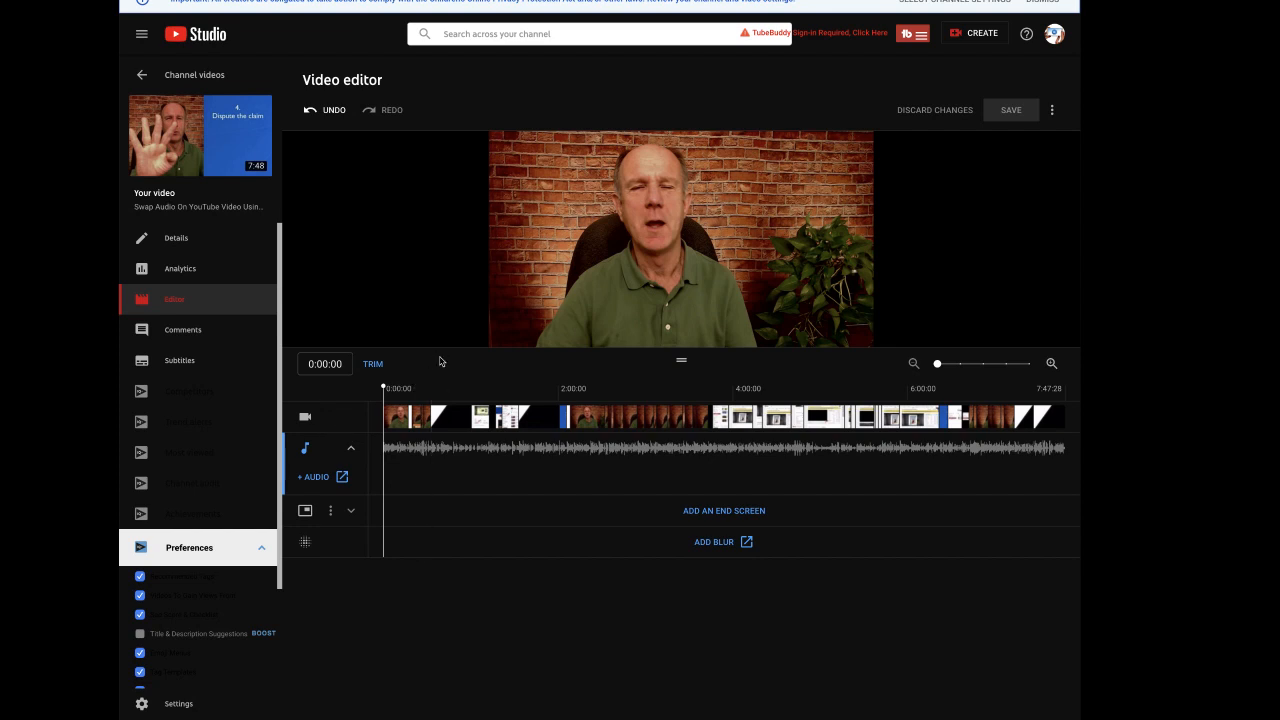
pyautogui.moveTo(580, 298)
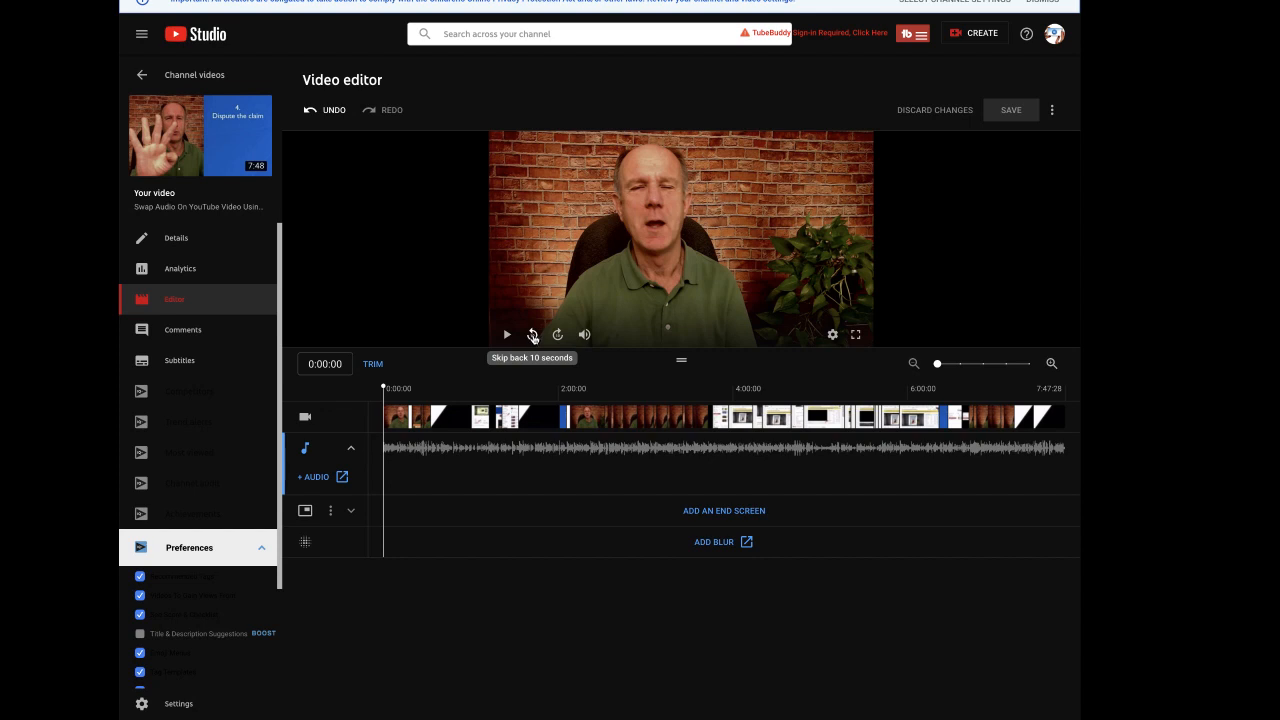
pyautogui.moveTo(583, 335)
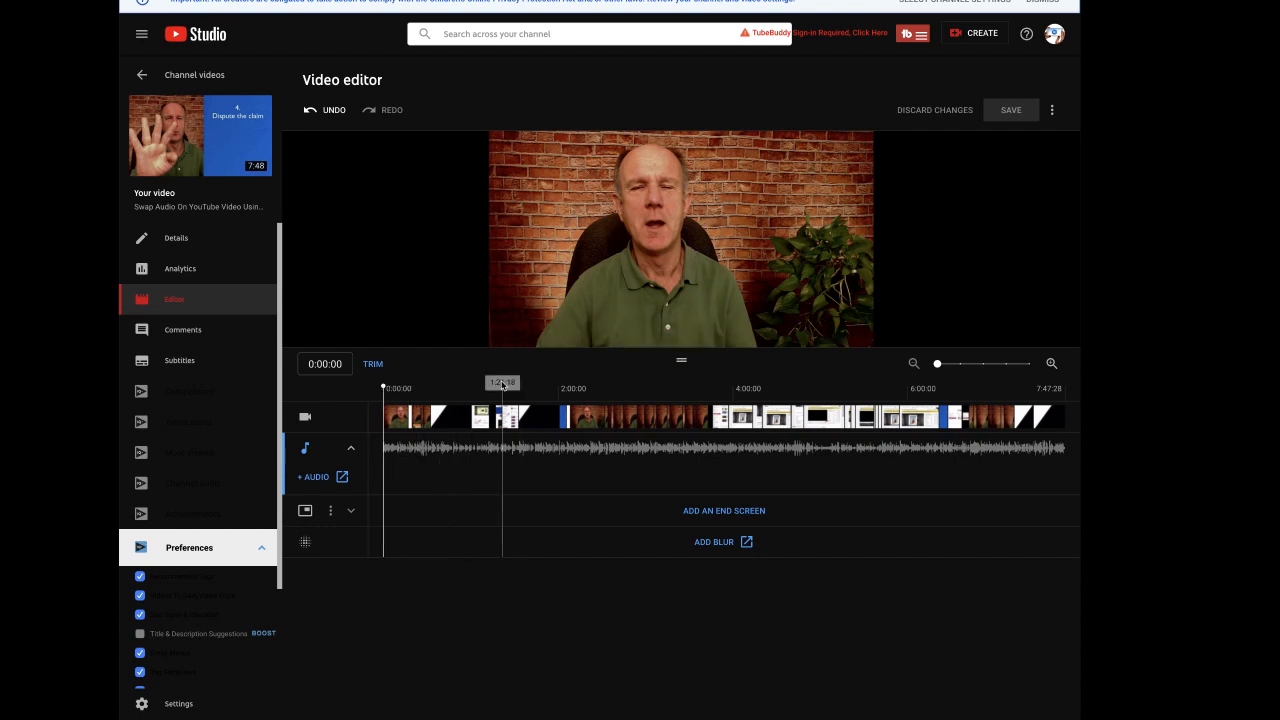
# Trim the opening of the video up to about 0:12:21 and play the result from the beginning
pyautogui.click(372, 365)
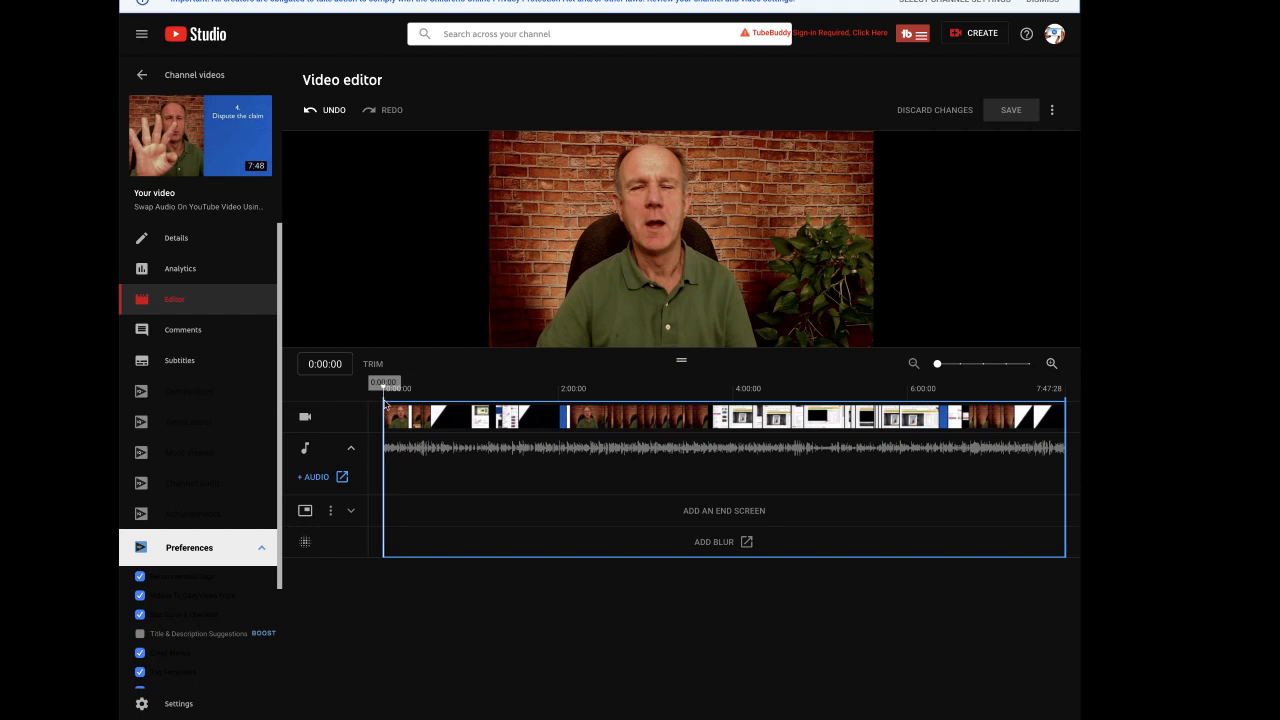
pyautogui.moveTo(385, 391)
pyautogui.mouseDown()
pyautogui.moveTo(410, 394)
pyautogui.moveTo(385, 426)
pyautogui.moveTo(400, 426)
pyautogui.mouseUp()
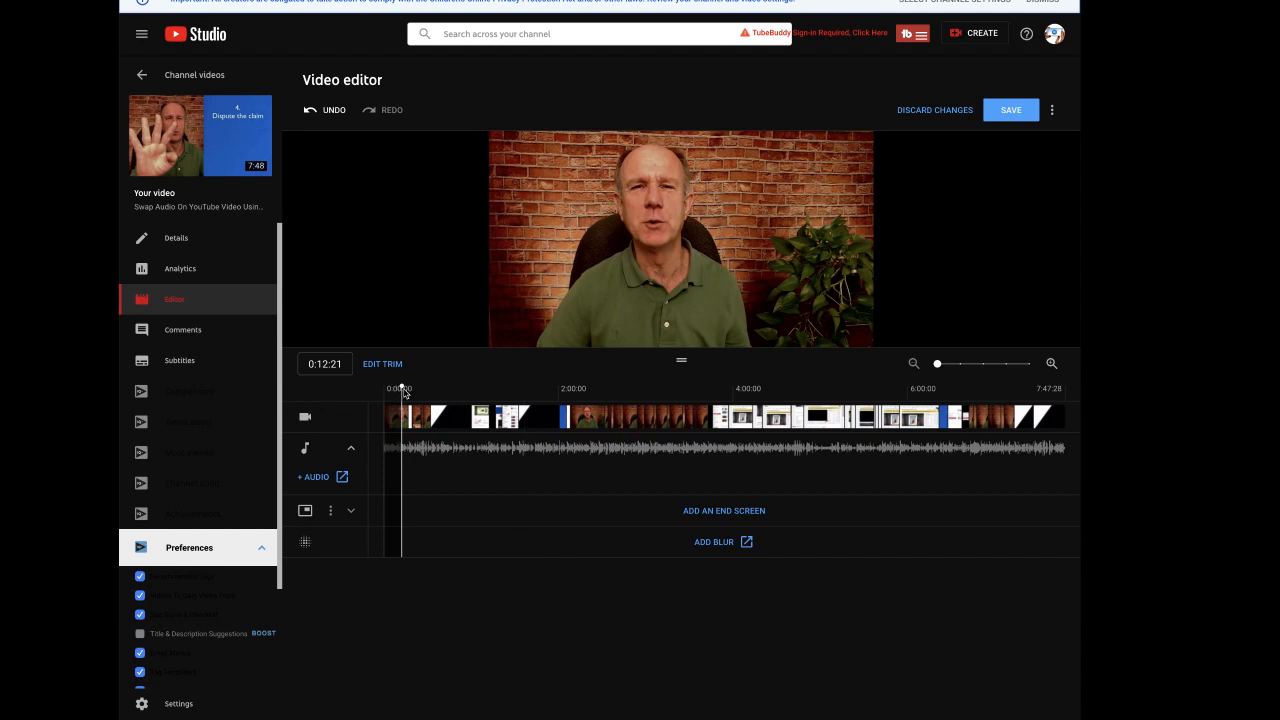
pyautogui.moveTo(402, 388); pyautogui.dragTo(384, 389)
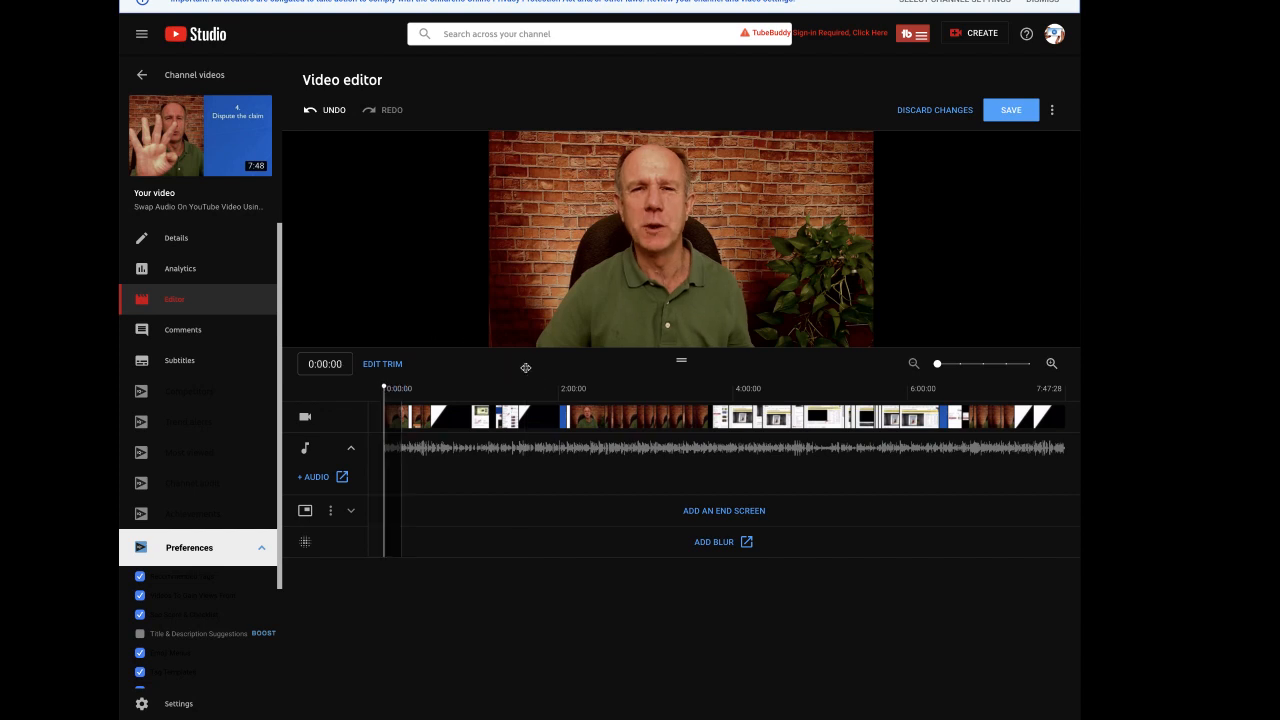
pyautogui.moveTo(634, 331)
pyautogui.click(507, 336)
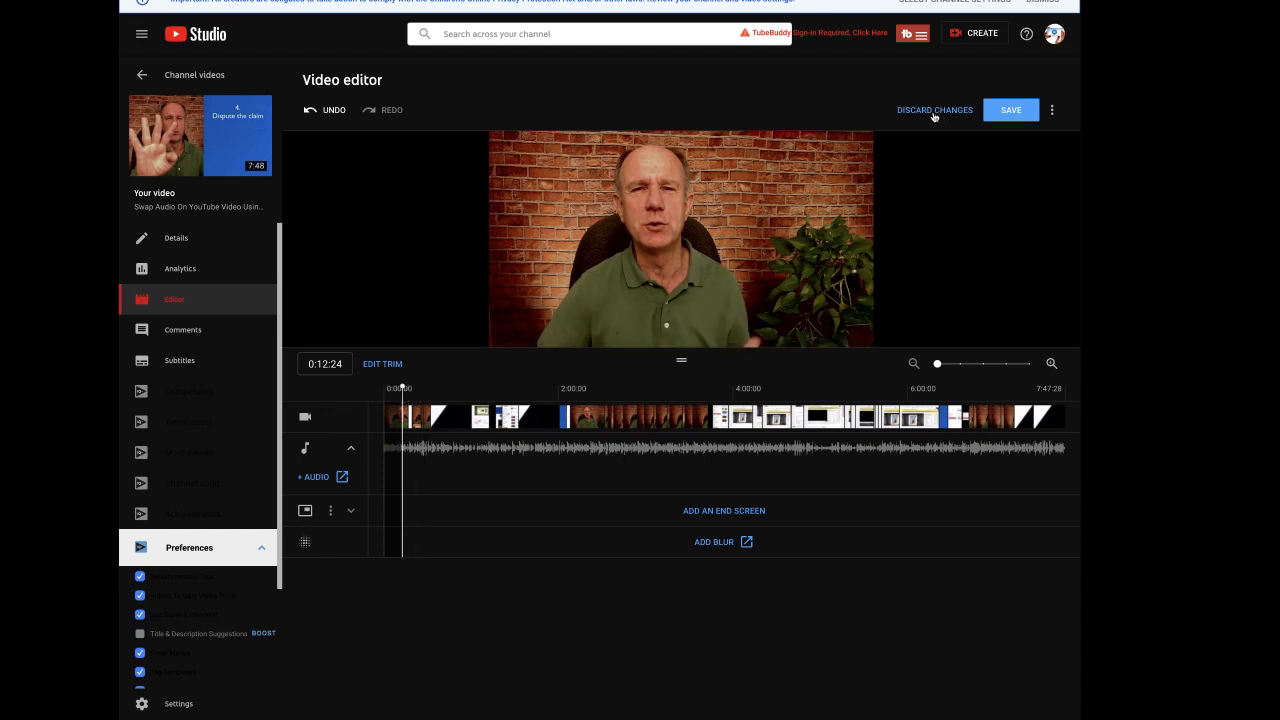
# Check the additional save options and discard the trim at the start of the video
pyautogui.click(1052, 110)
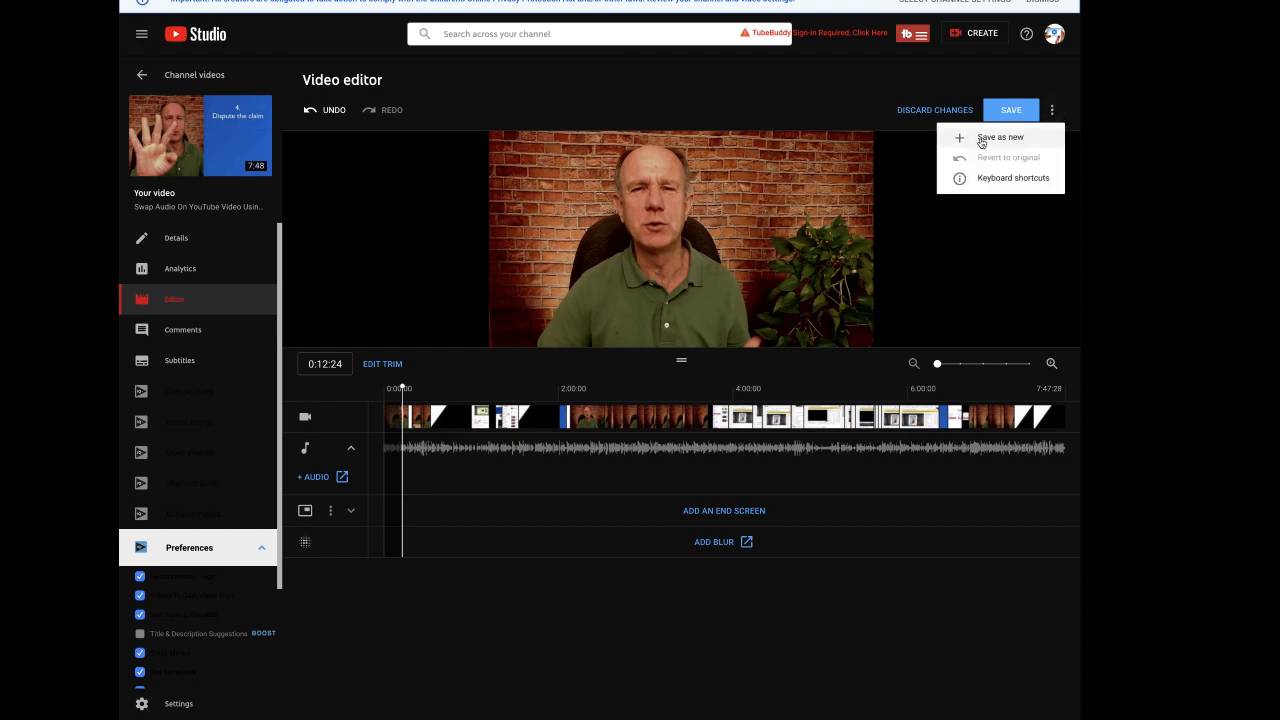
pyautogui.click(903, 183)
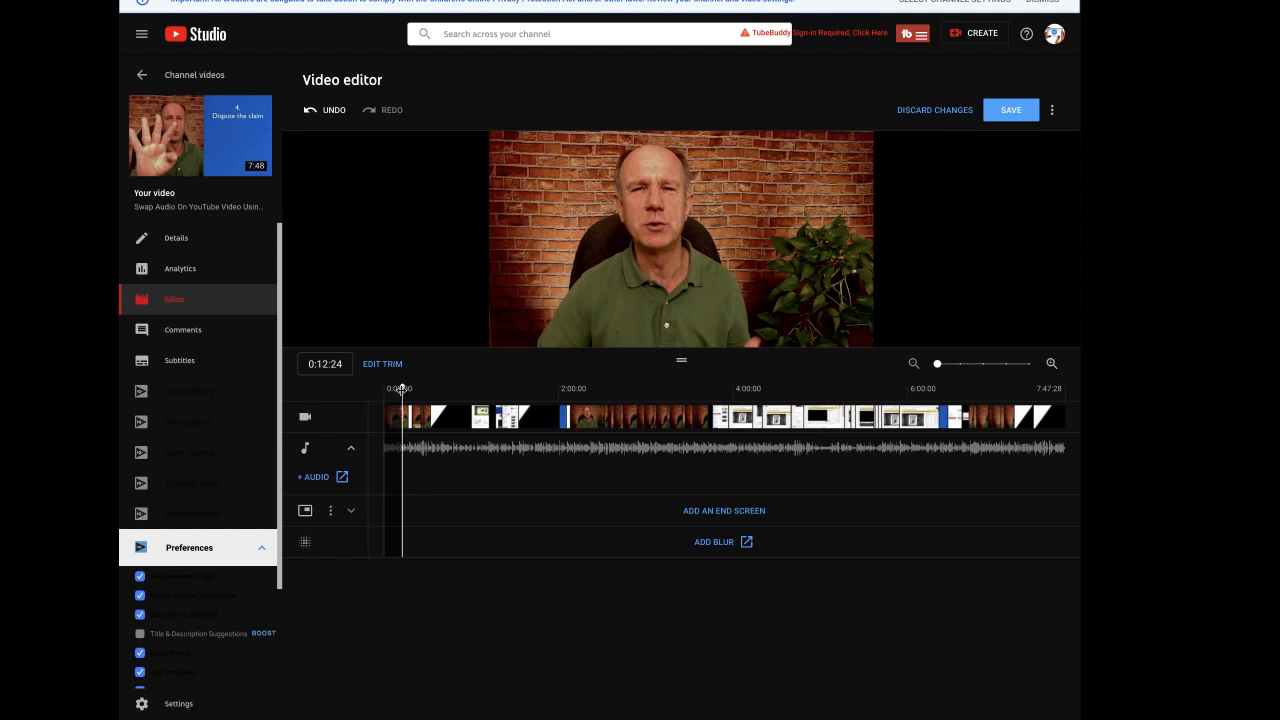
pyautogui.click(403, 388)
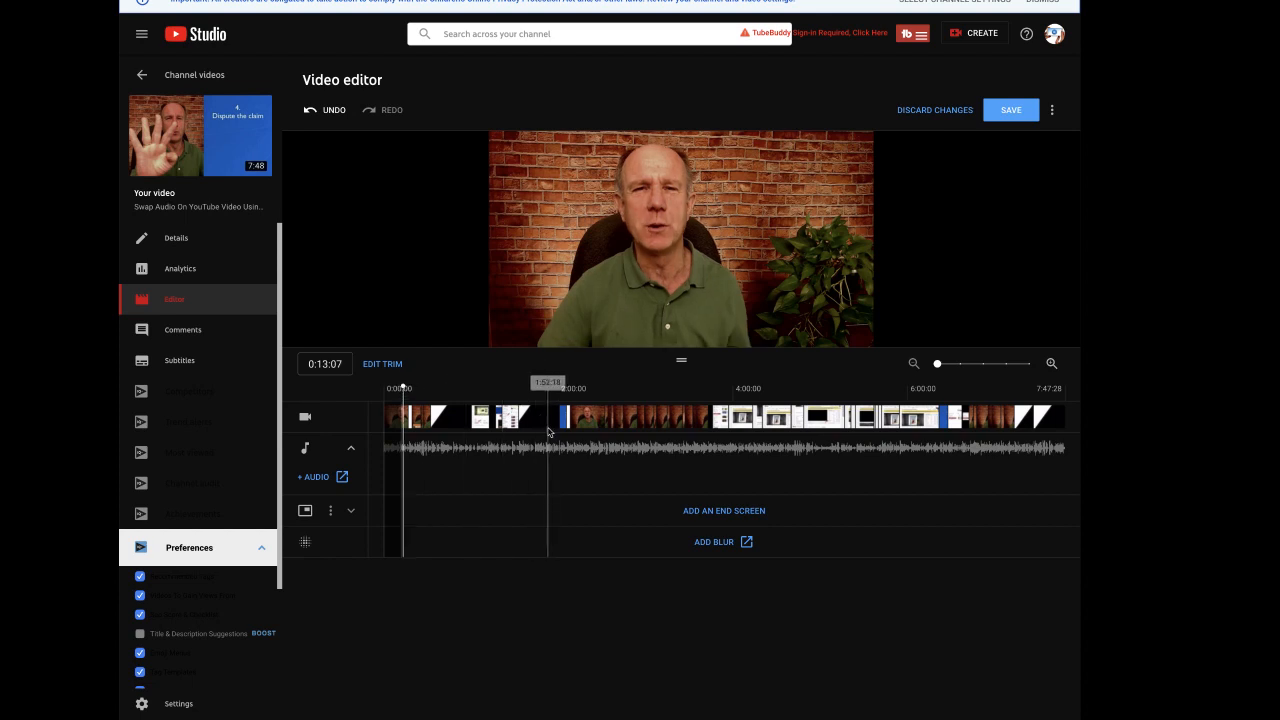
pyautogui.click(935, 114)
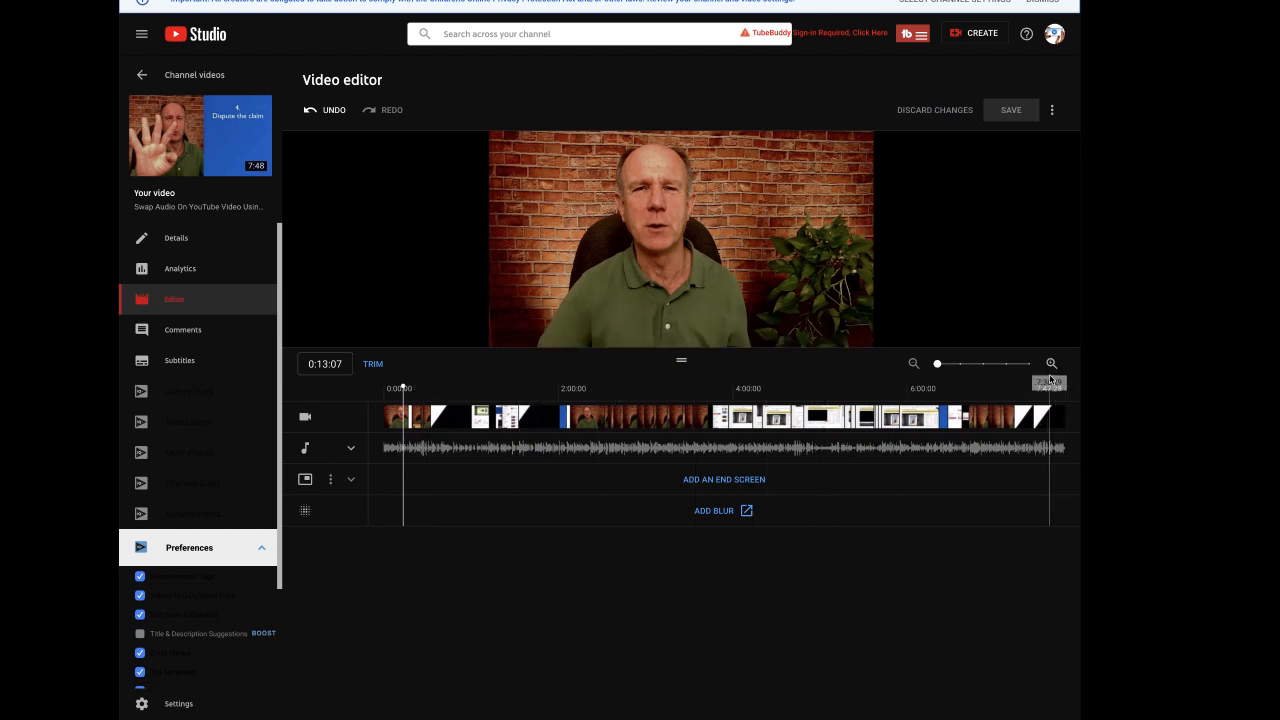
# Trim the end of the video back to about 7:38:23
pyautogui.click(373, 366)
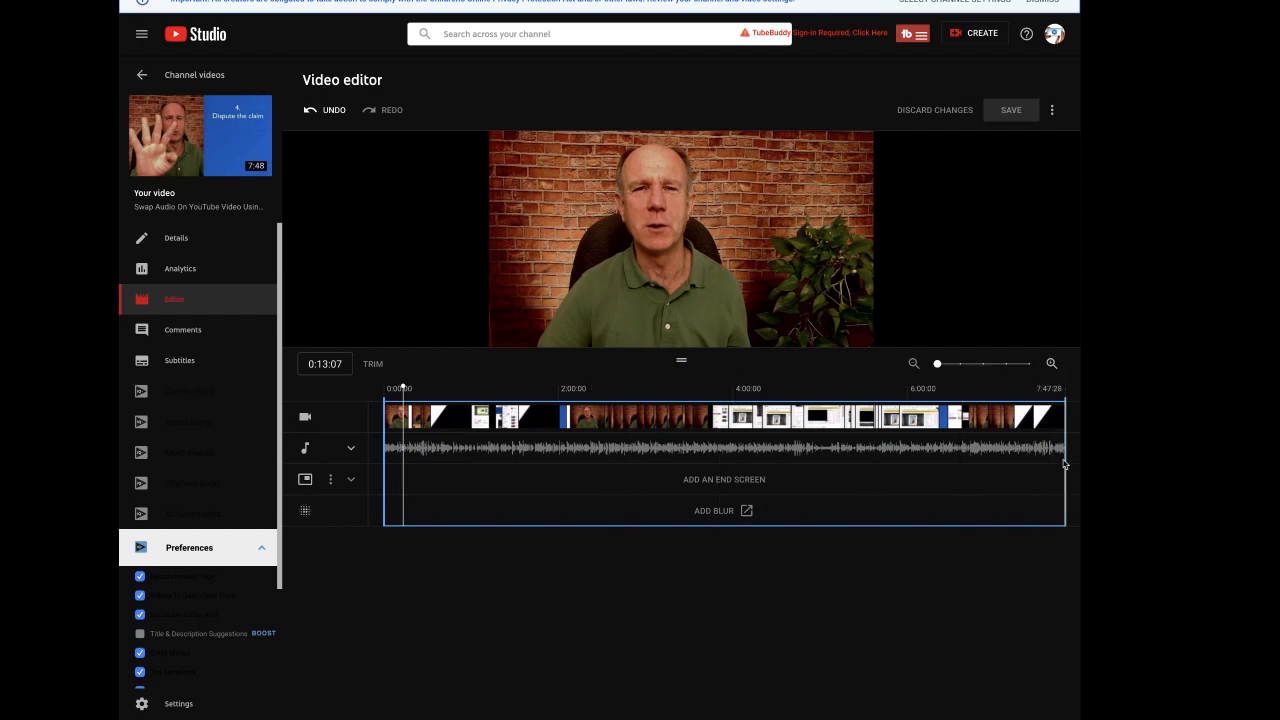
pyautogui.moveTo(1063, 461); pyautogui.dragTo(1031, 463)
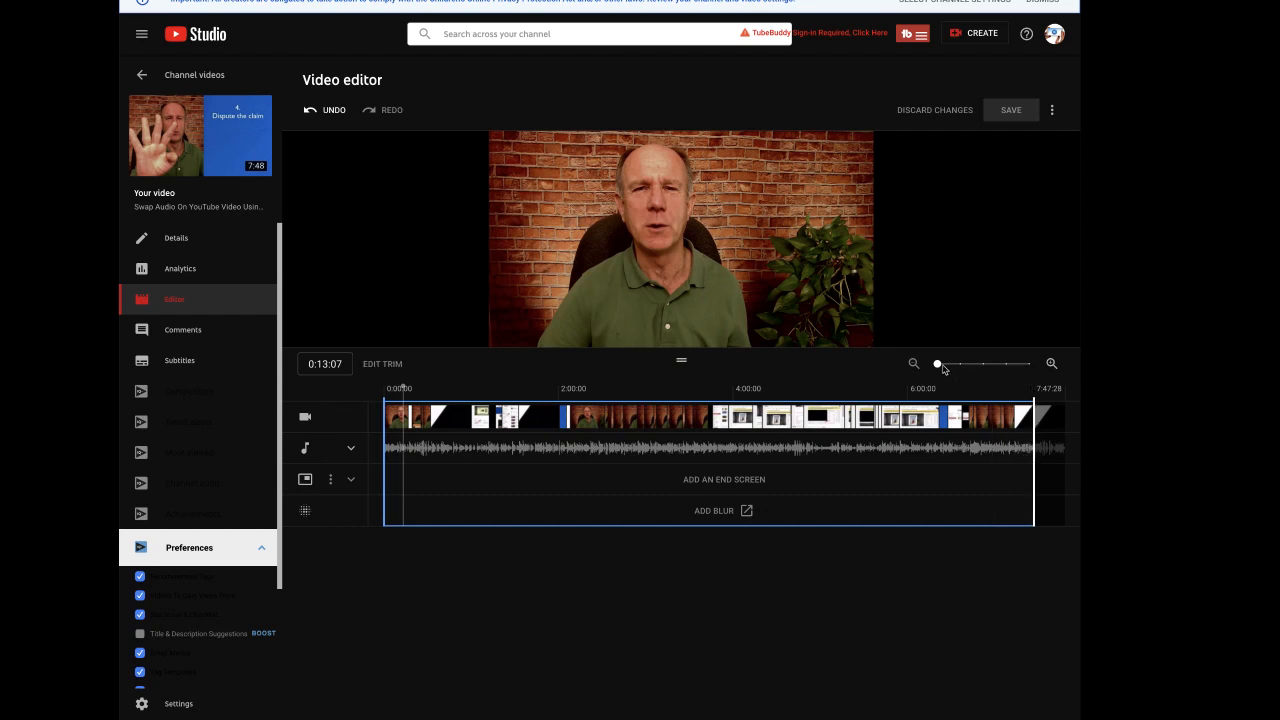
pyautogui.moveTo(938, 365); pyautogui.dragTo(957, 366)
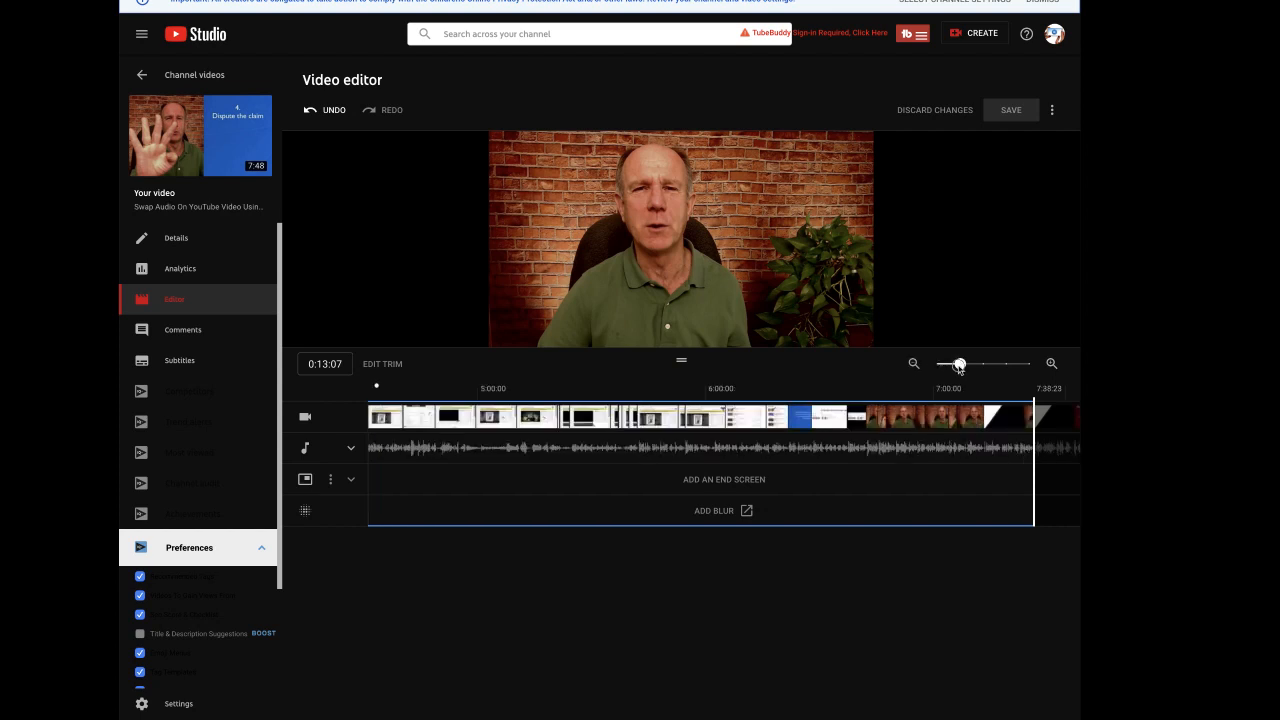
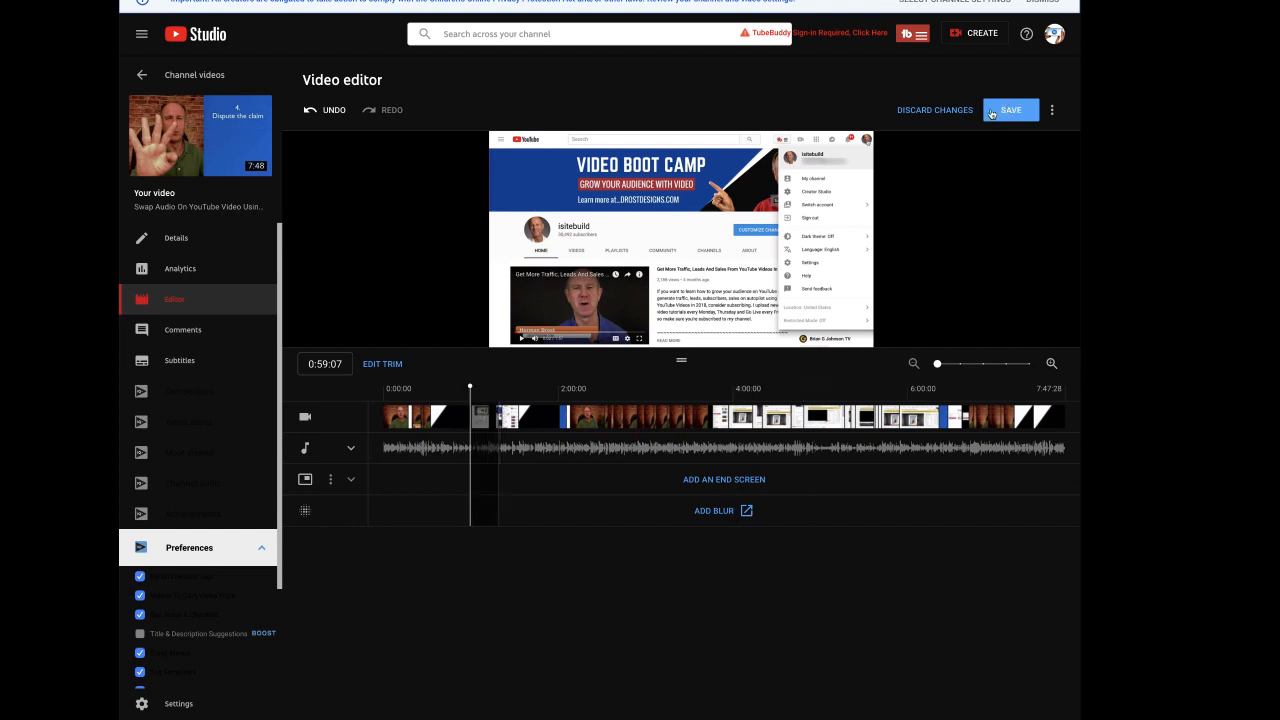
# Discard the pending cut that starts at 0:59:07
pyautogui.click(934, 110)
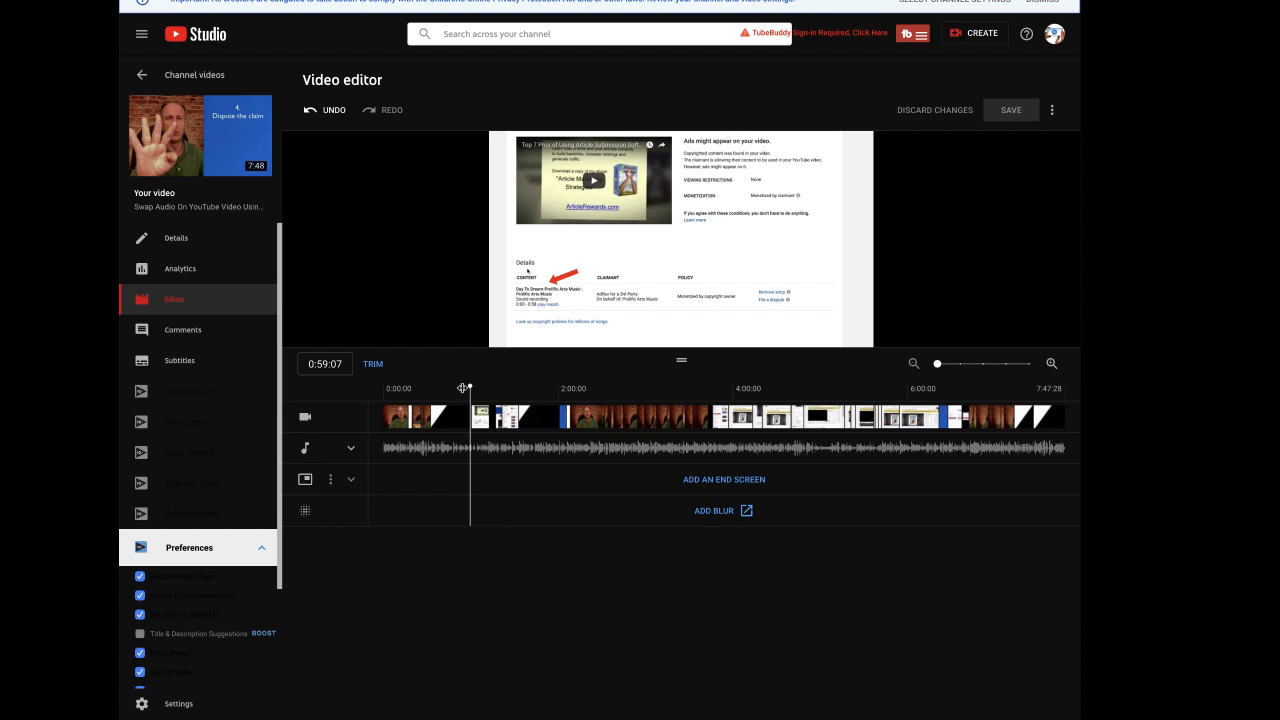
# Try splitting the video at 0:59:07 and cutting out a short section after it, and remove that cut again
pyautogui.click(373, 365)
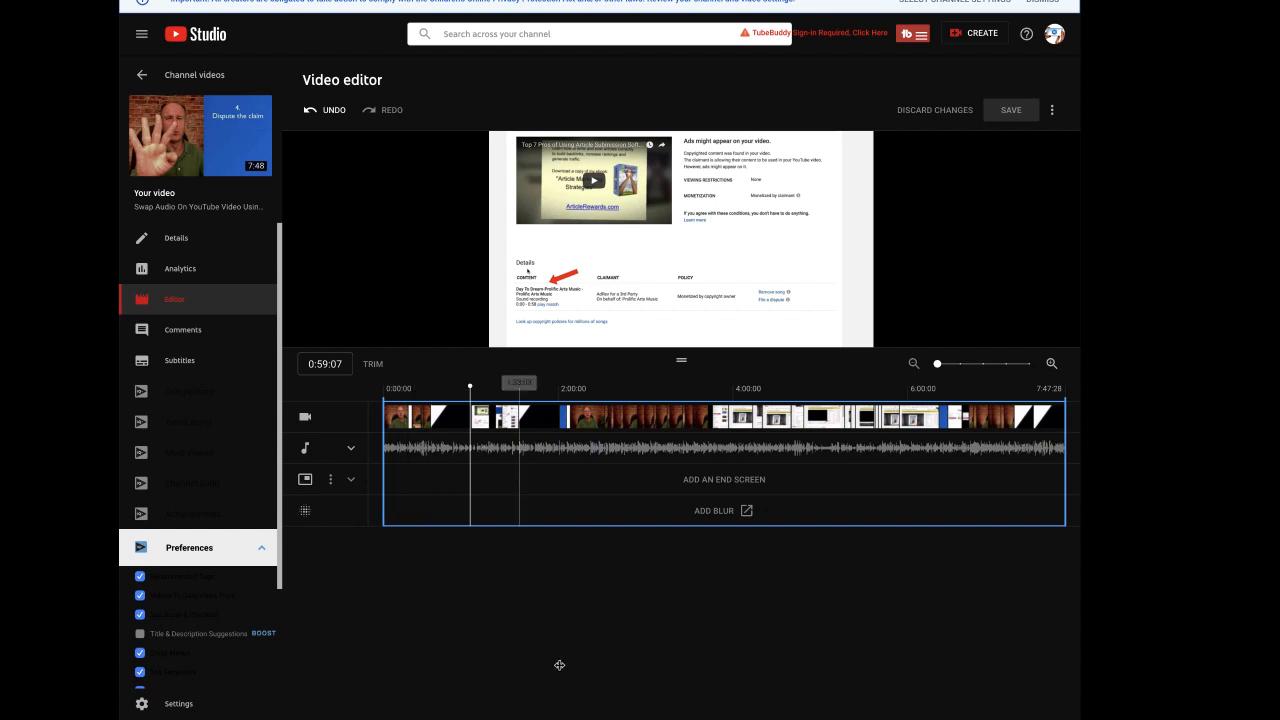
pyautogui.press('Return')
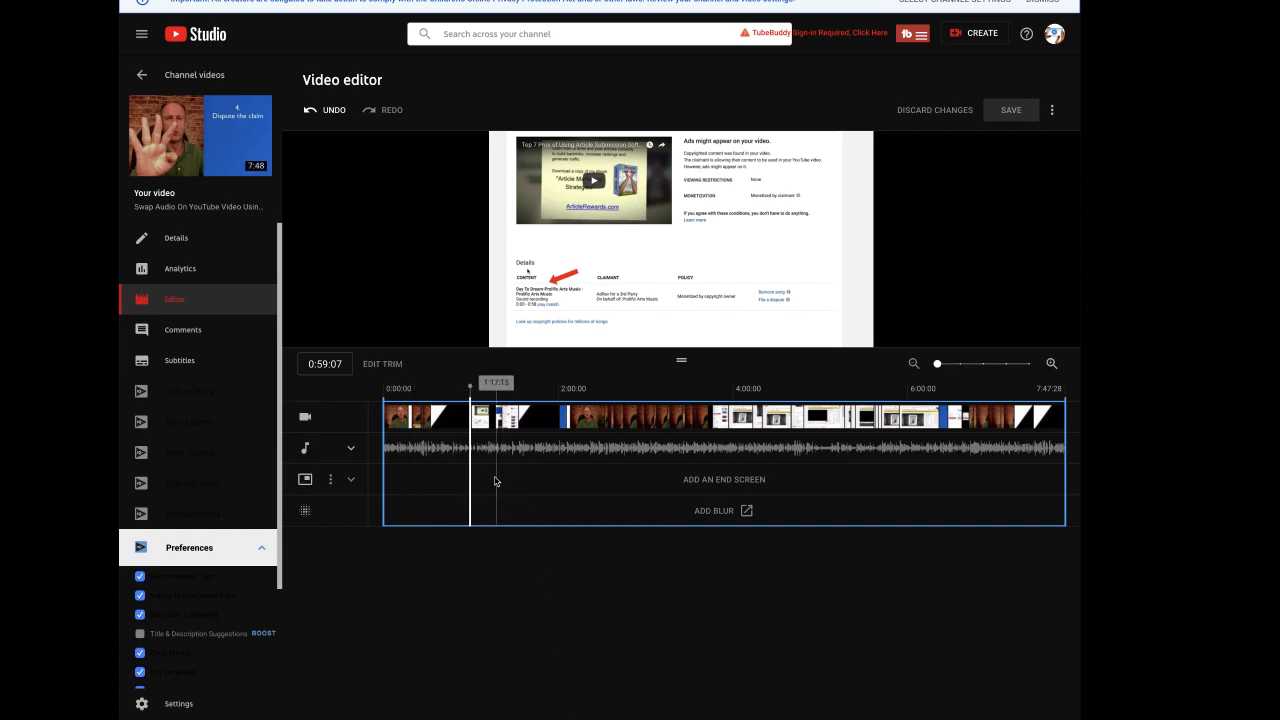
pyautogui.moveTo(472, 490)
pyautogui.mouseDown()
pyautogui.moveTo(497, 489)
pyautogui.moveTo(486, 493)
pyautogui.mouseUp()
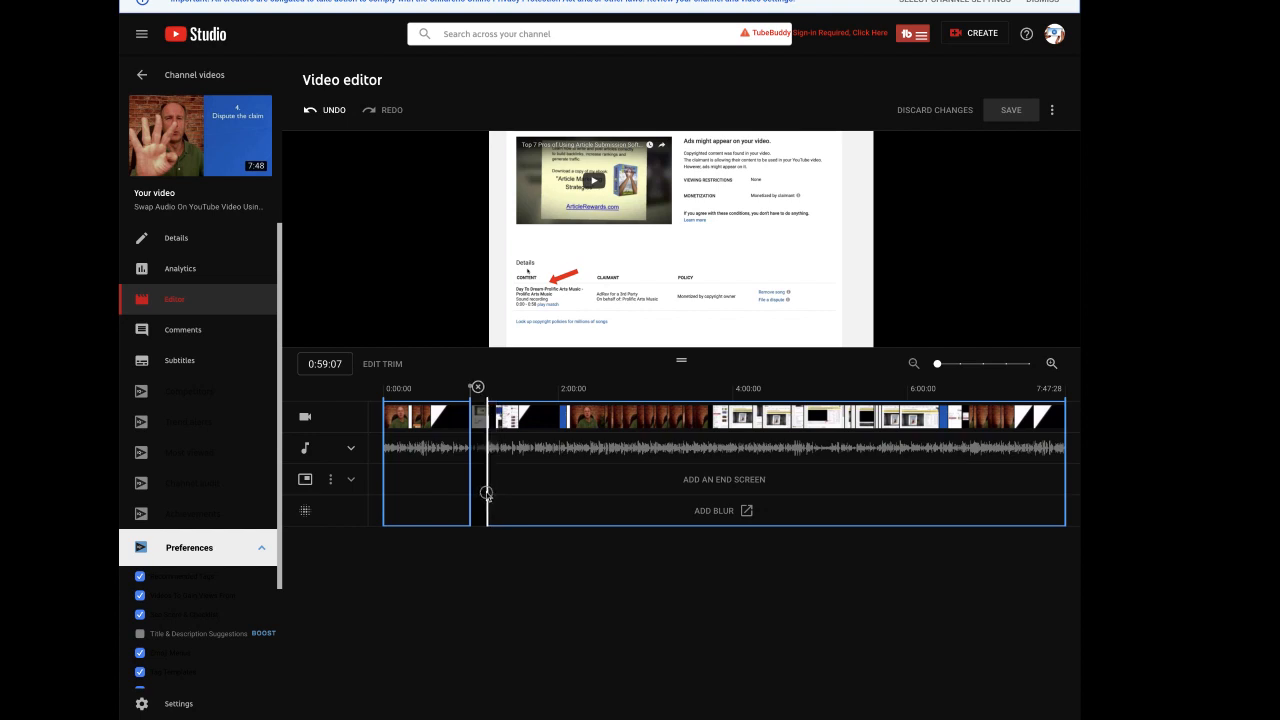
pyautogui.click(478, 387)
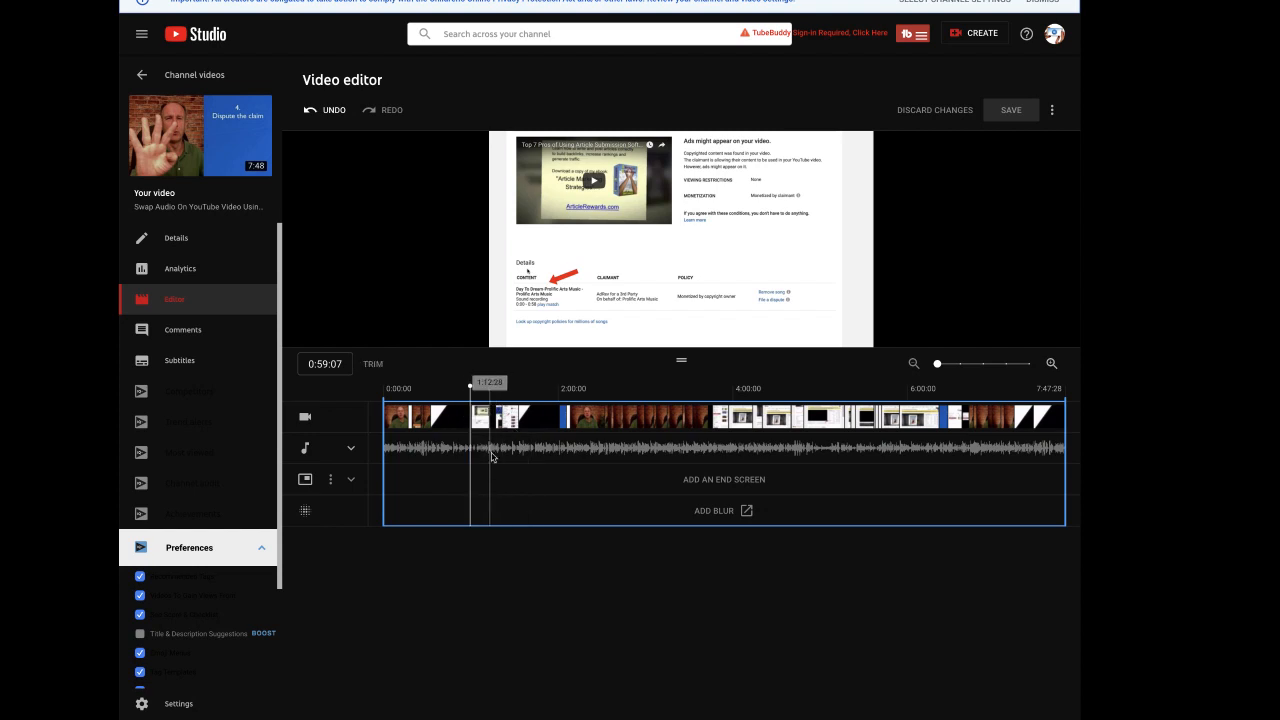
pyautogui.press('Return')
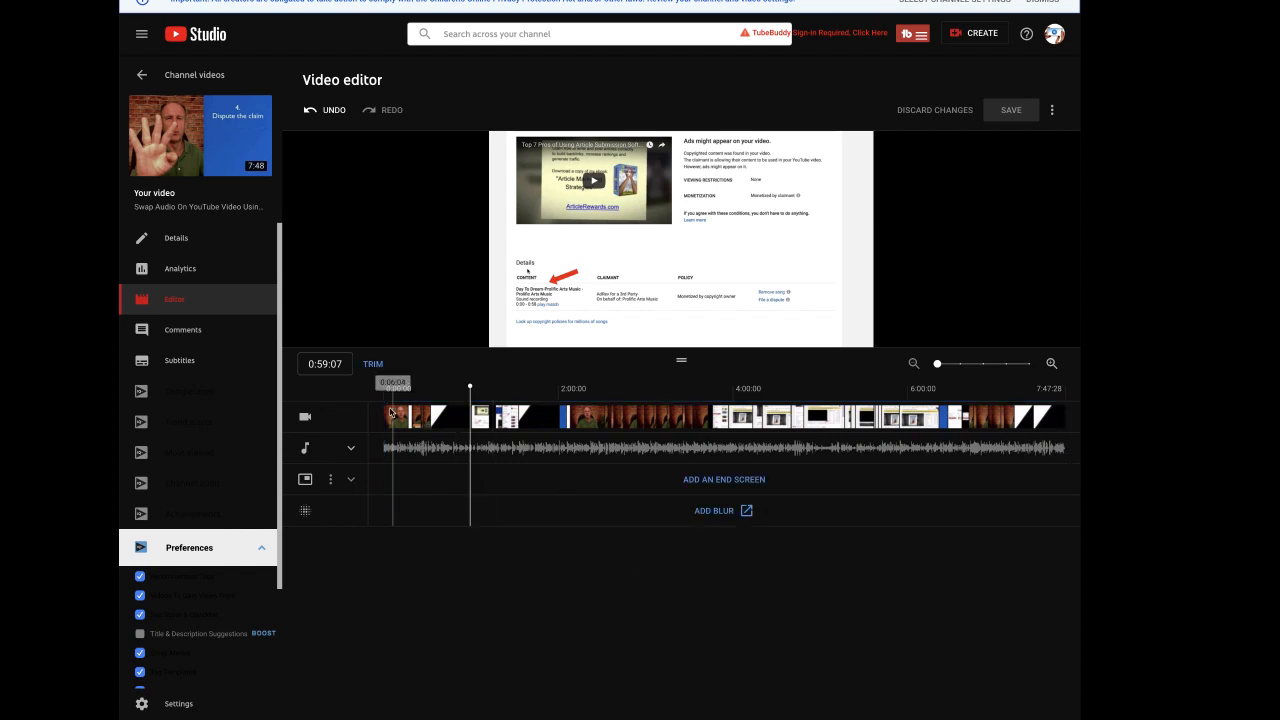
# Split the video at 0:59:07, cut out a short section after that point, and apply the trim to the preview
pyautogui.click(373, 365)
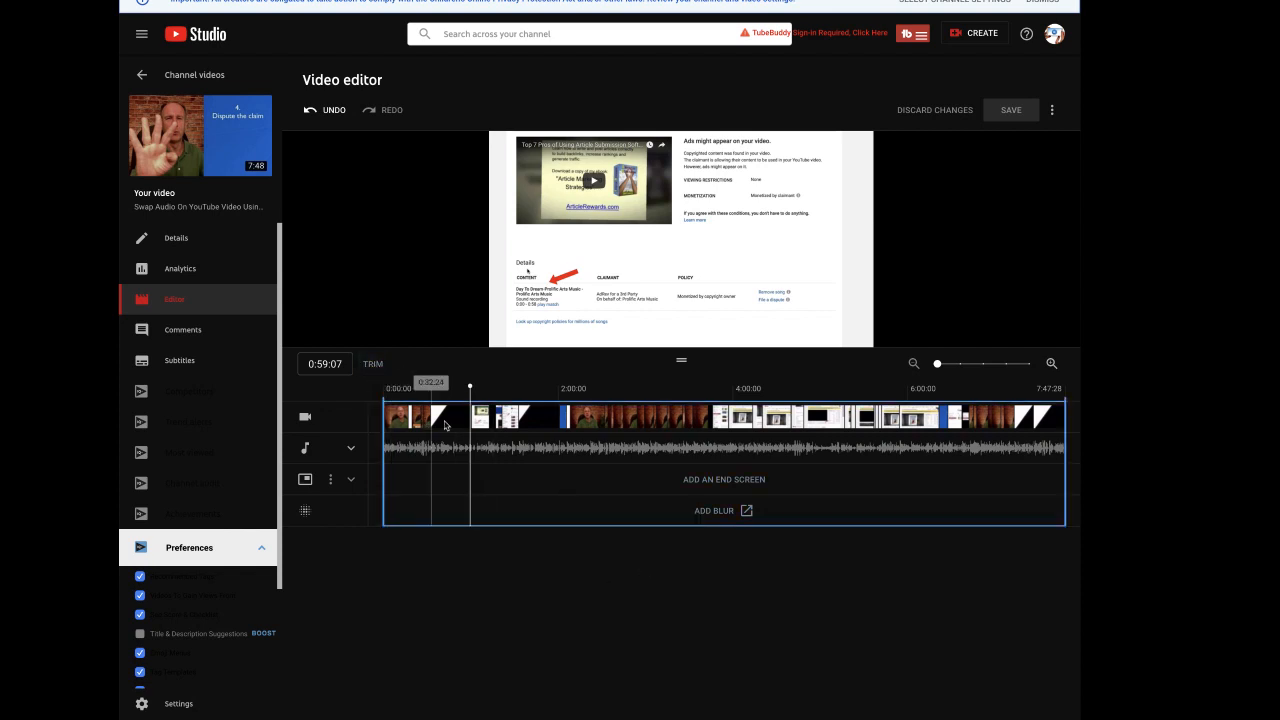
pyautogui.click(595, 714)
pyautogui.moveTo(475, 483); pyautogui.dragTo(506, 482)
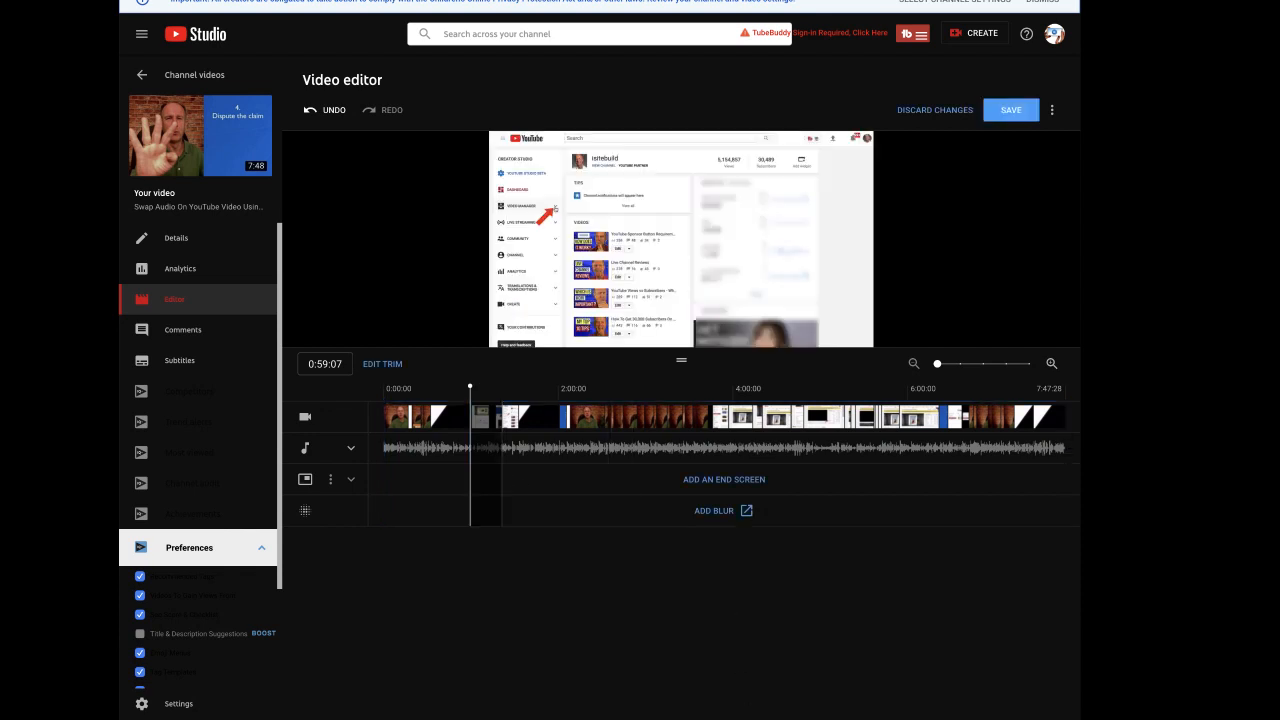
# Reopen the trim, split the video at 3:25:18, and cut out a second short section after that point
pyautogui.click(382, 366)
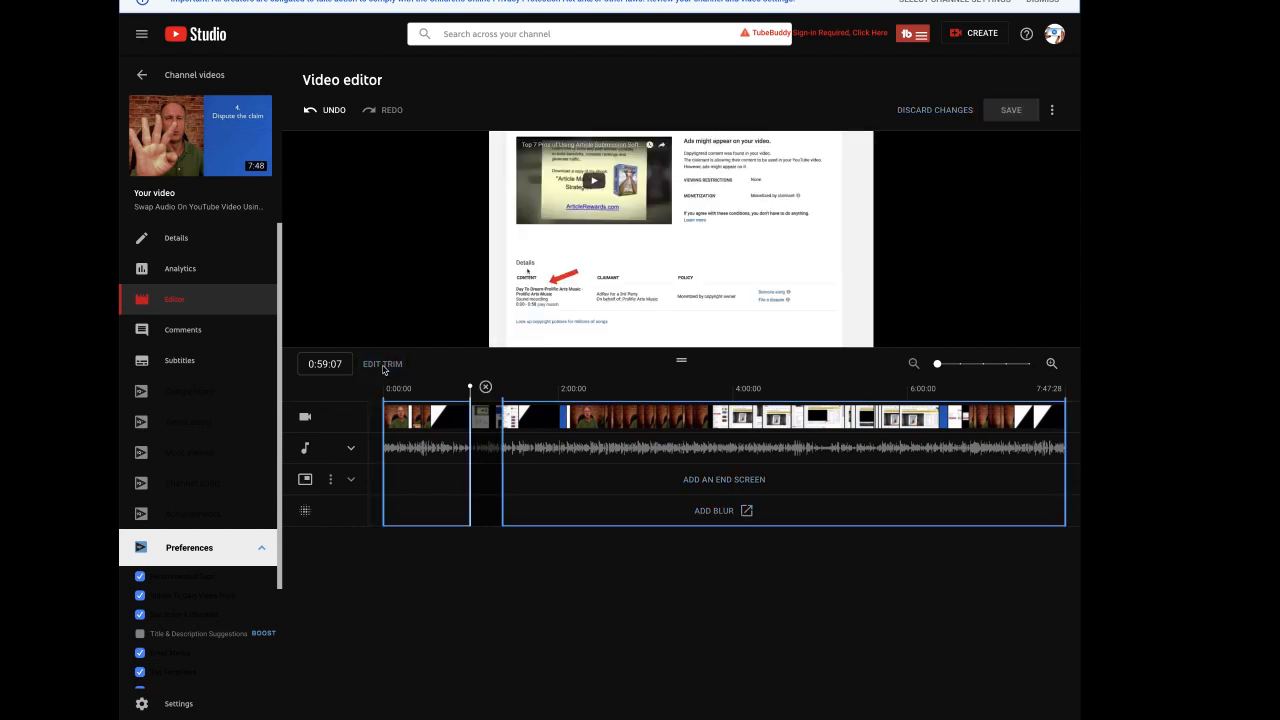
pyautogui.moveTo(470, 386); pyautogui.dragTo(683, 395)
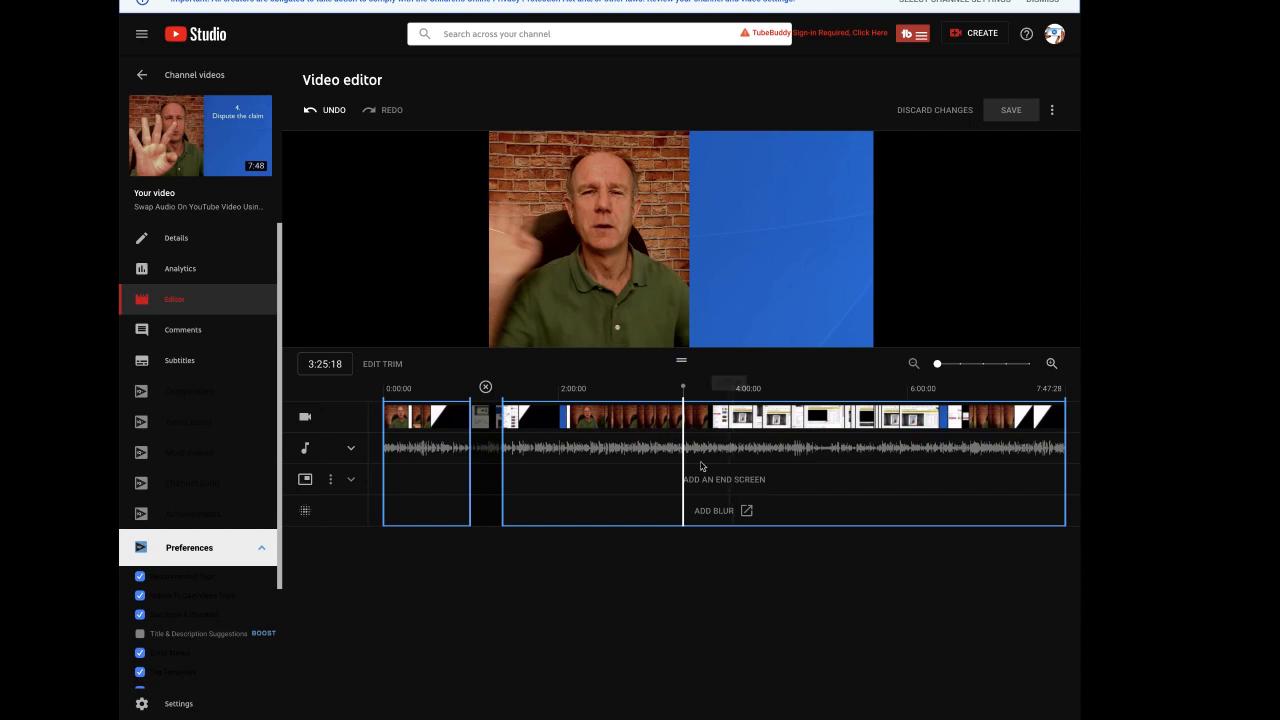
pyautogui.moveTo(685, 466); pyautogui.dragTo(709, 466)
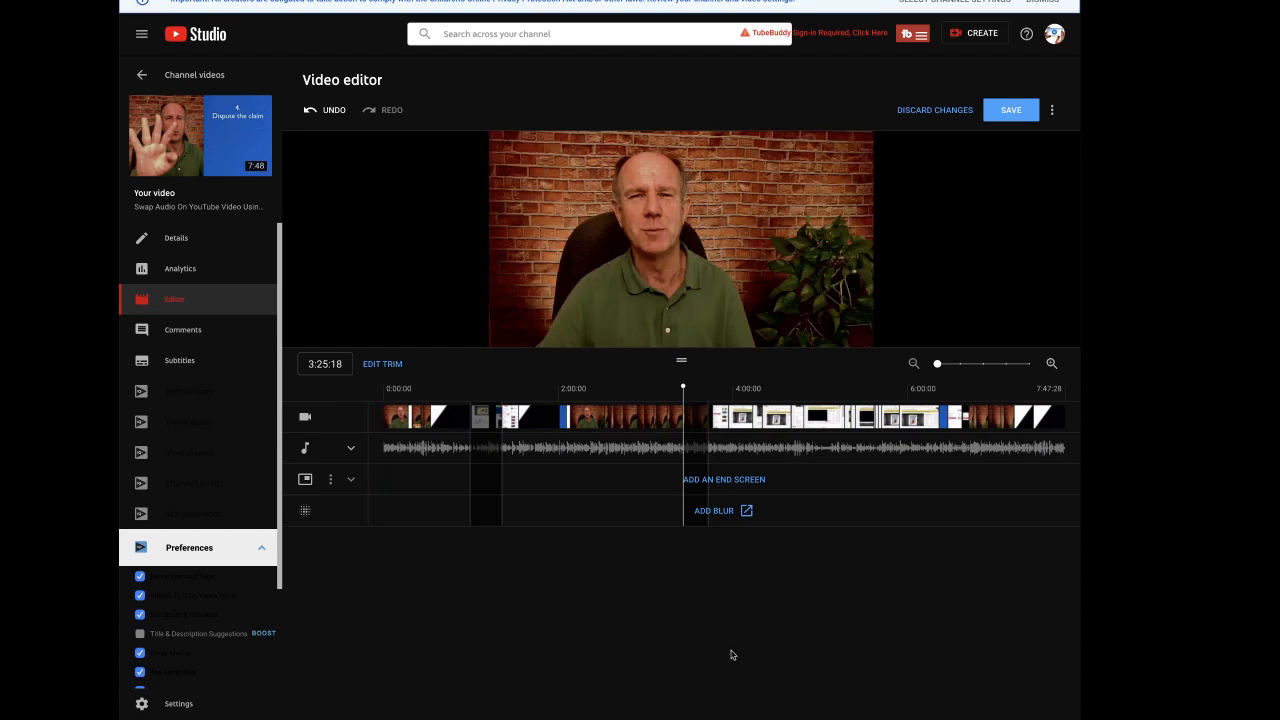
# Reopen the trim, split the video at 4:54:29, and cut out a third short section after that point
pyautogui.click(383, 363)
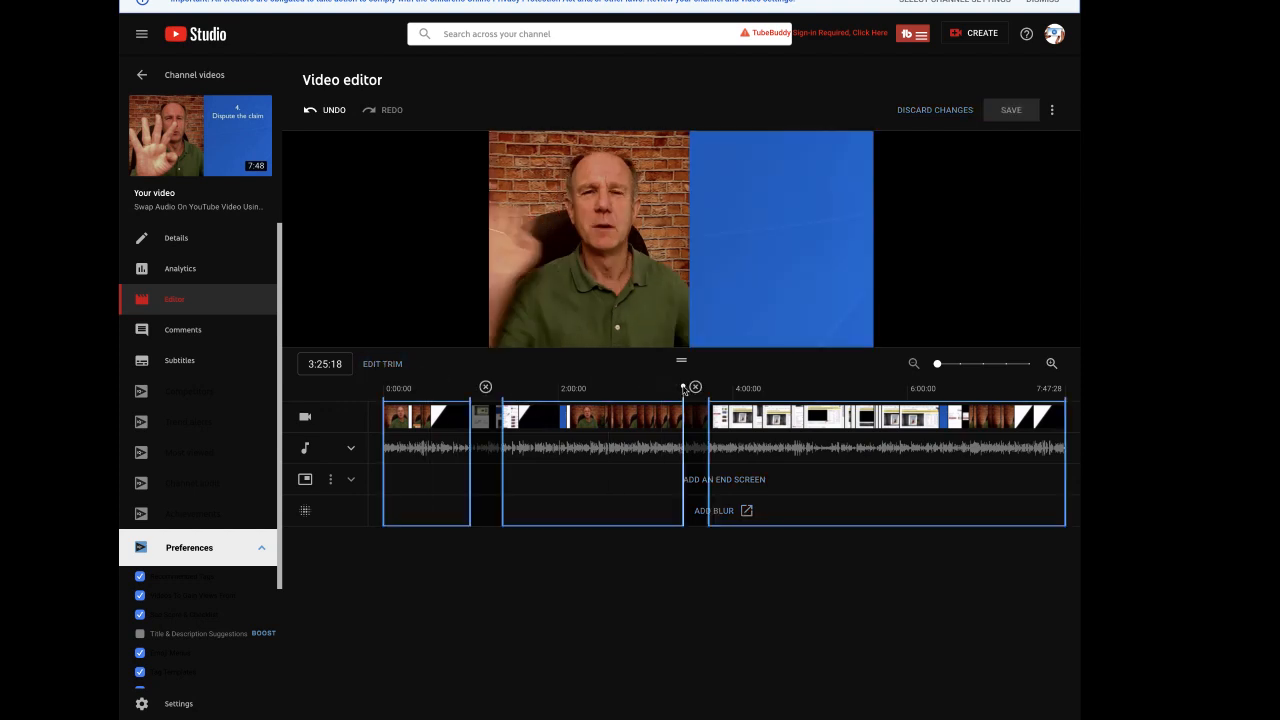
pyautogui.moveTo(683, 386); pyautogui.dragTo(813, 388)
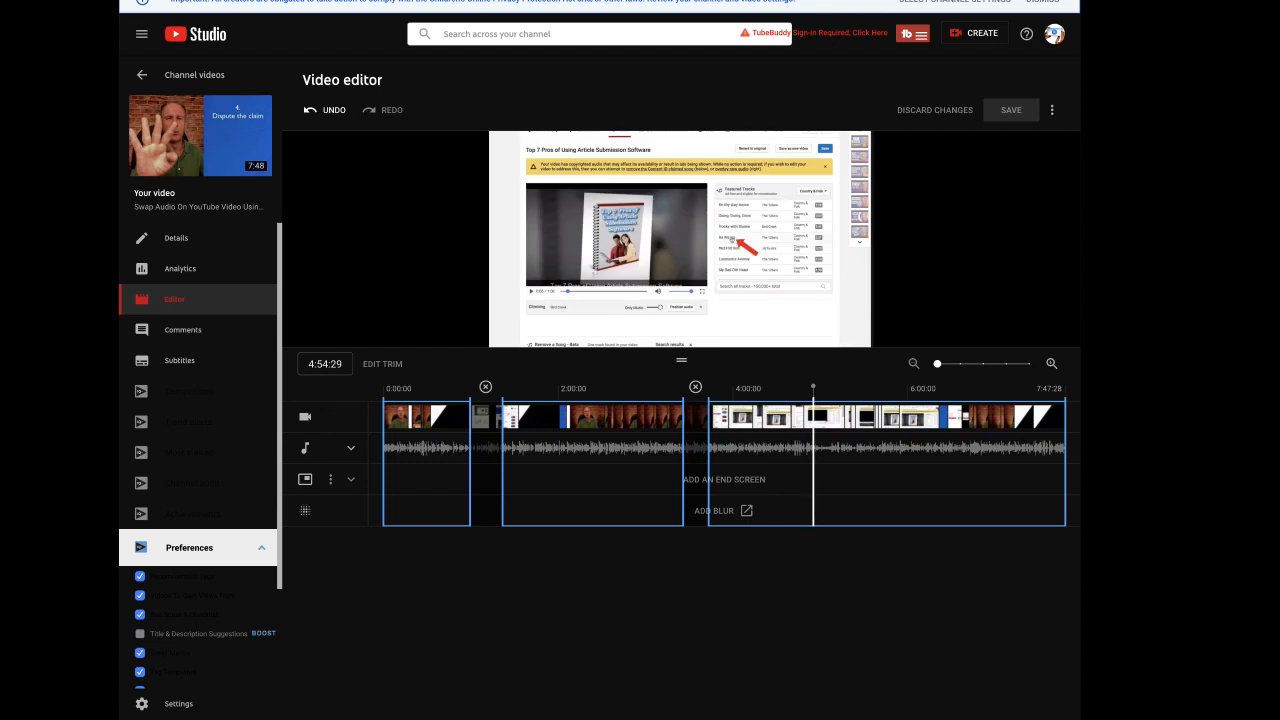
pyautogui.moveTo(815, 468); pyautogui.dragTo(851, 468)
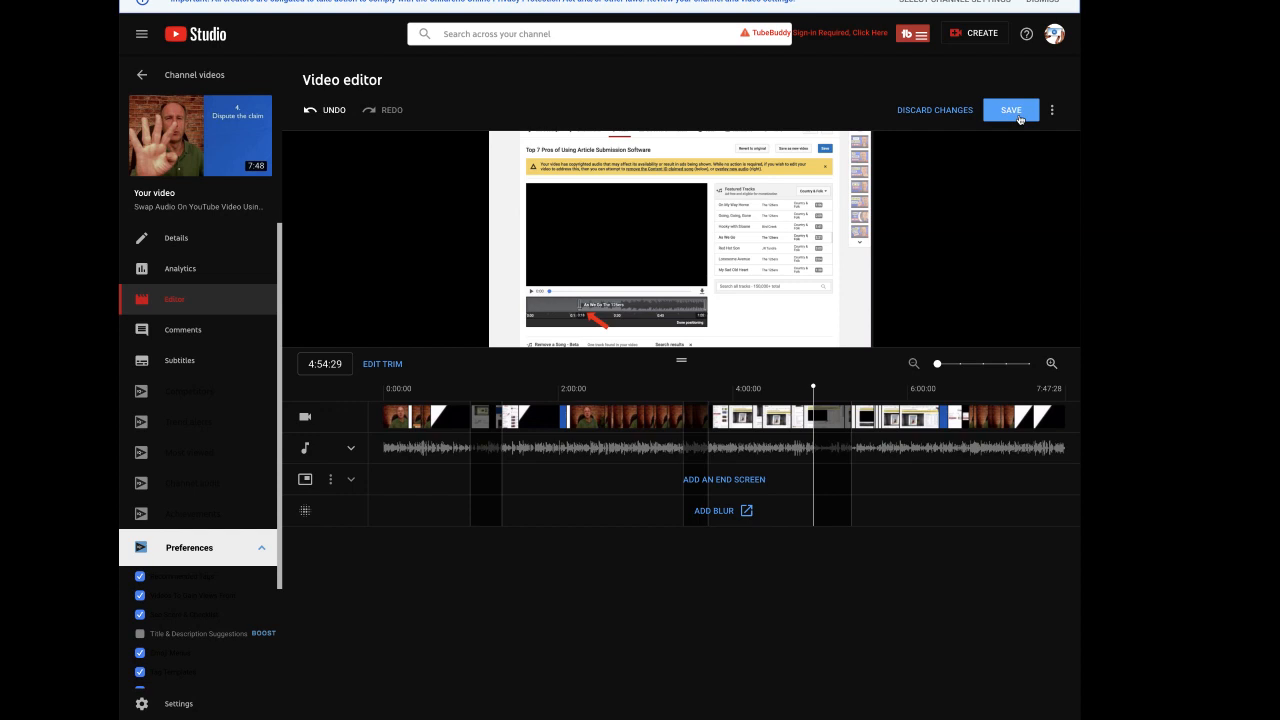
# Look at the additional save options, discard all pending cuts, and return the playhead to 0:00:00
pyautogui.click(1052, 110)
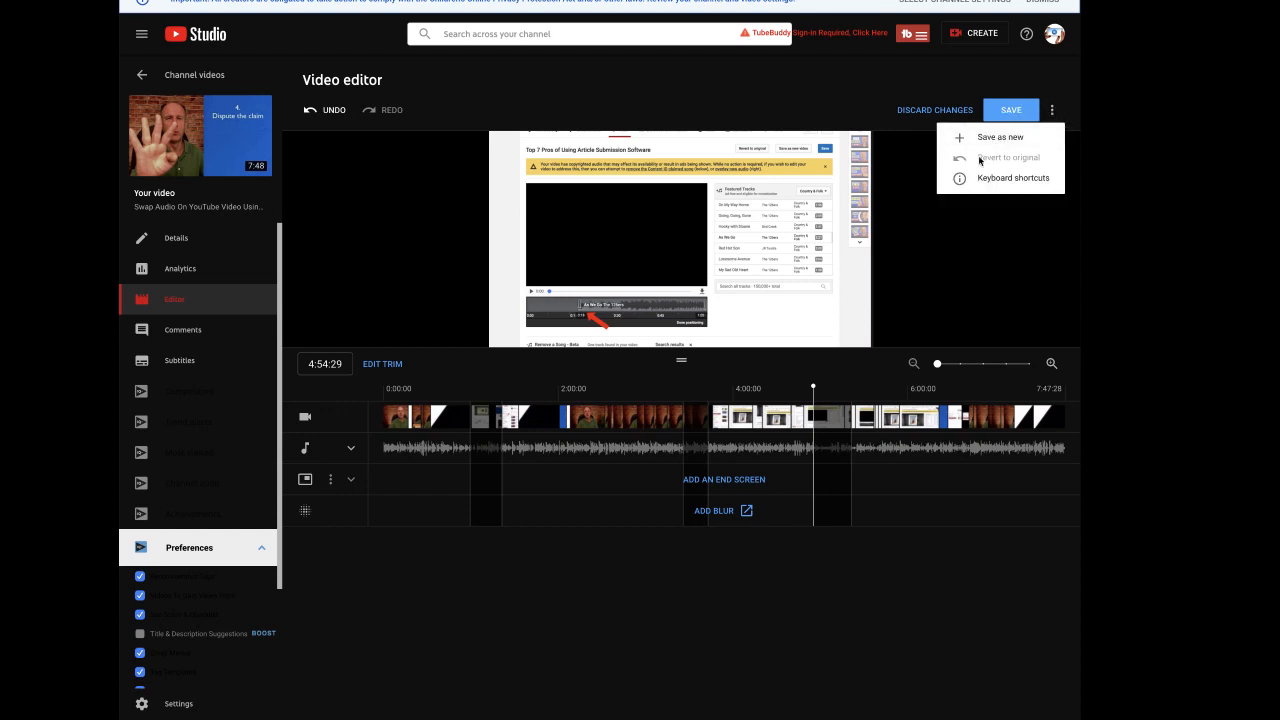
pyautogui.click(952, 258)
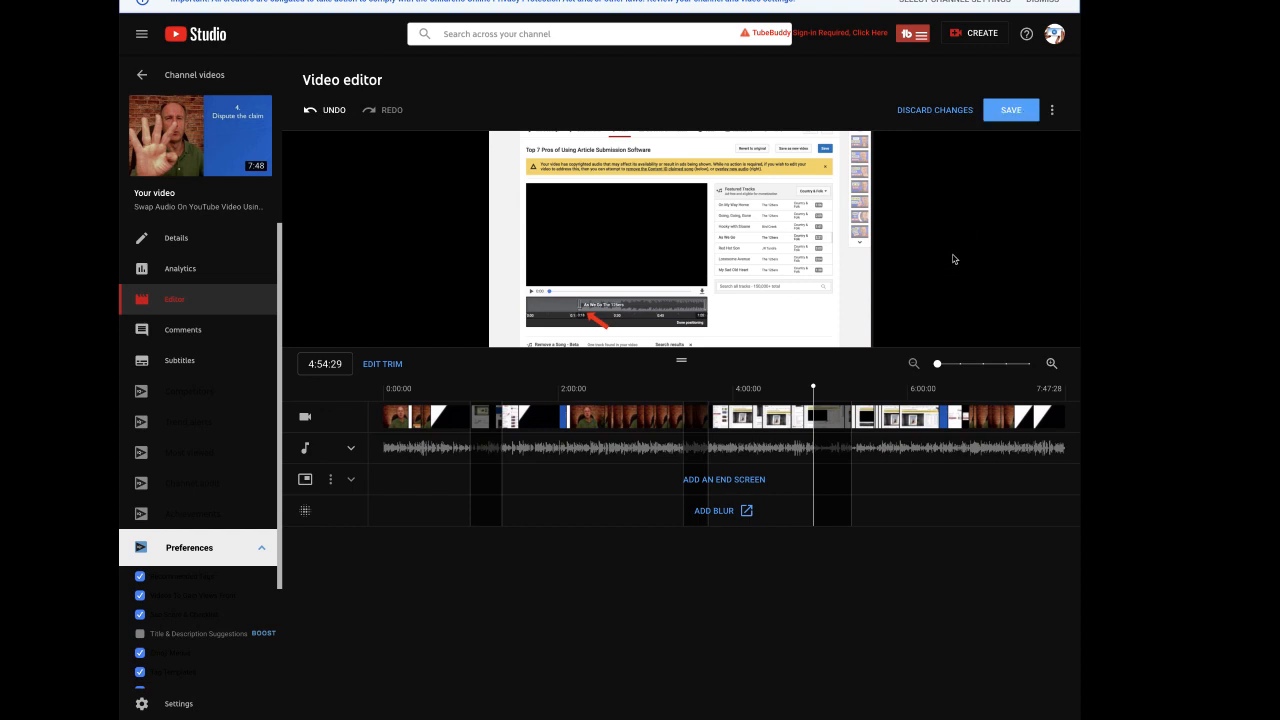
pyautogui.click(938, 110)
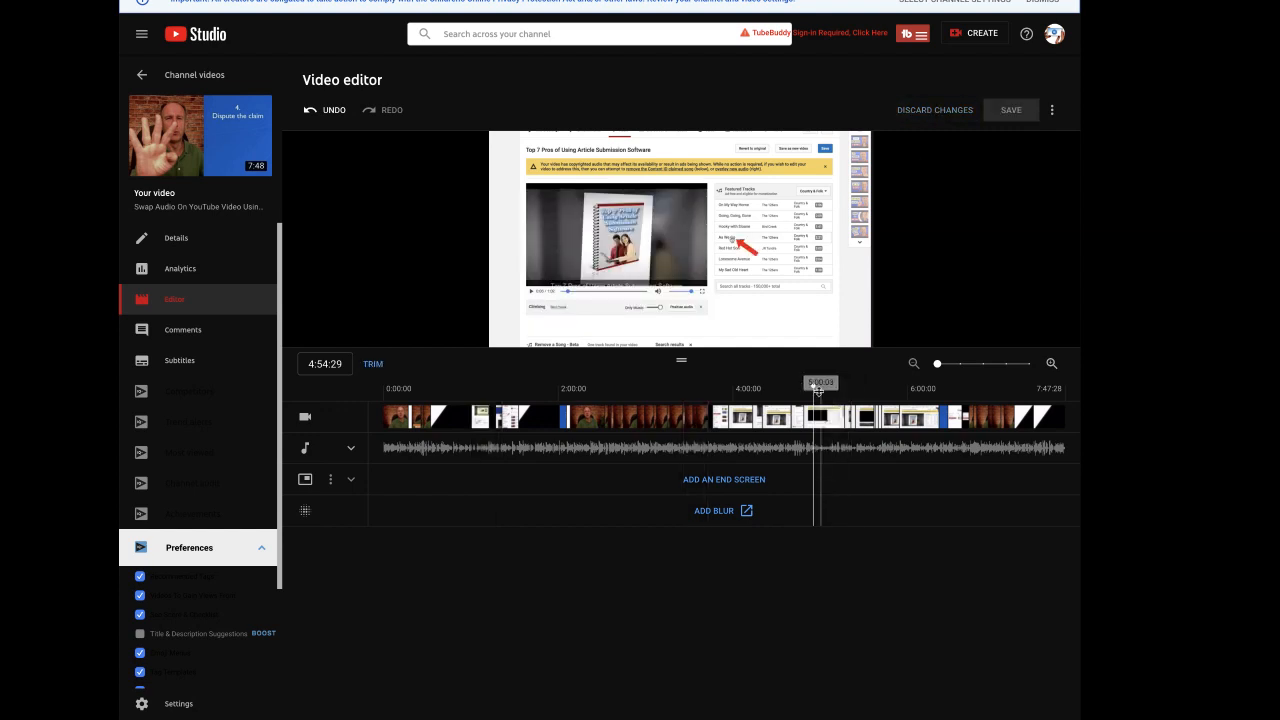
pyautogui.moveTo(812, 389); pyautogui.dragTo(378, 398)
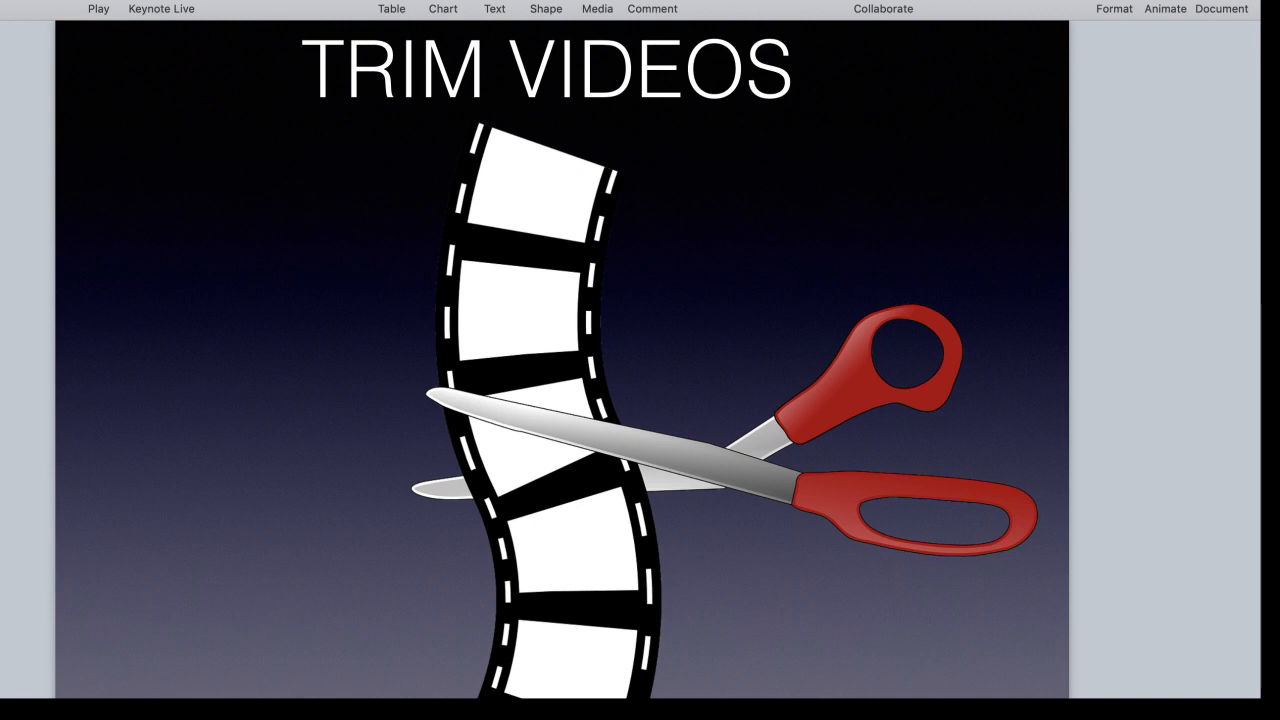
pyautogui.press('Down')
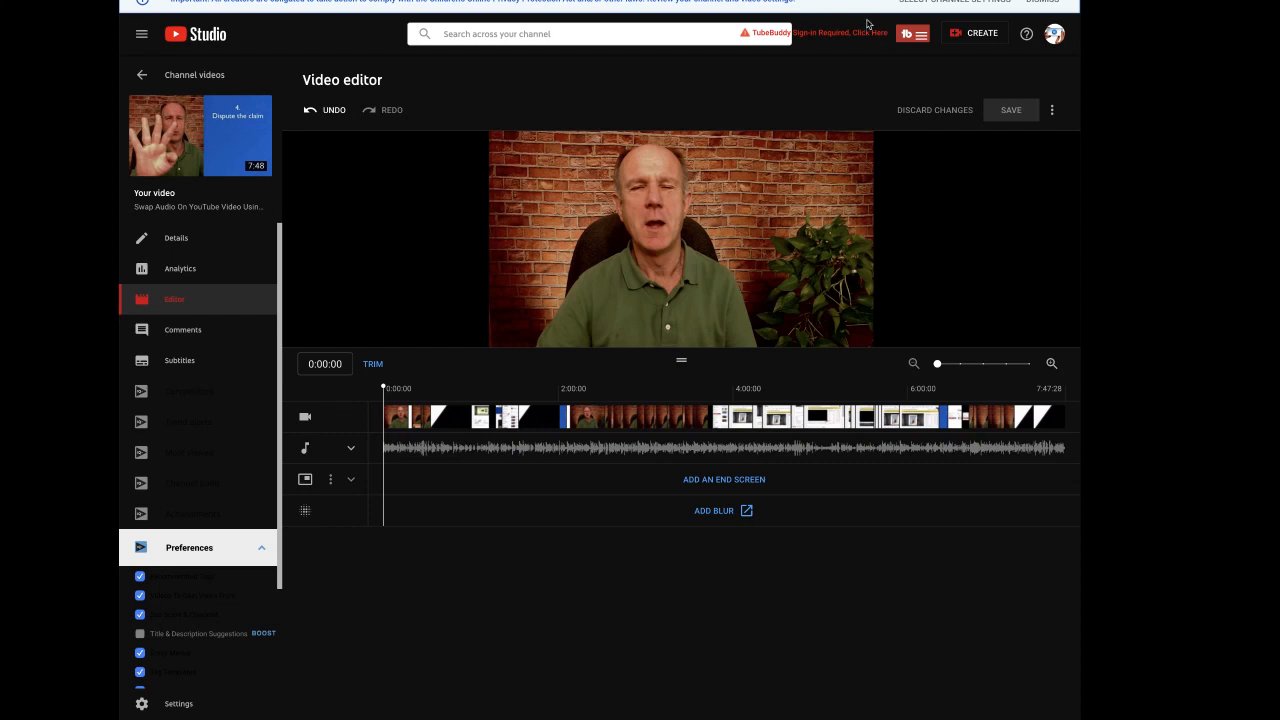
pyautogui.press('super+a')
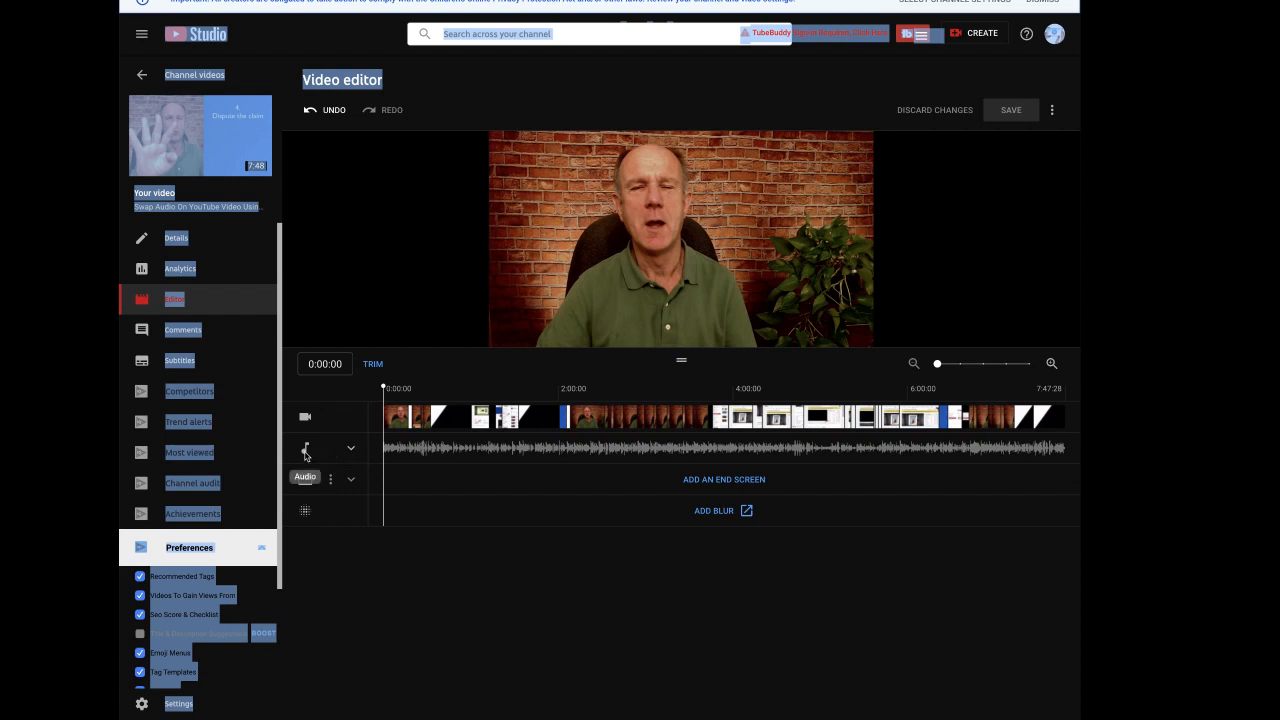
# Open the page for adding or replacing the video's audio and pause its preview
pyautogui.click(351, 449)
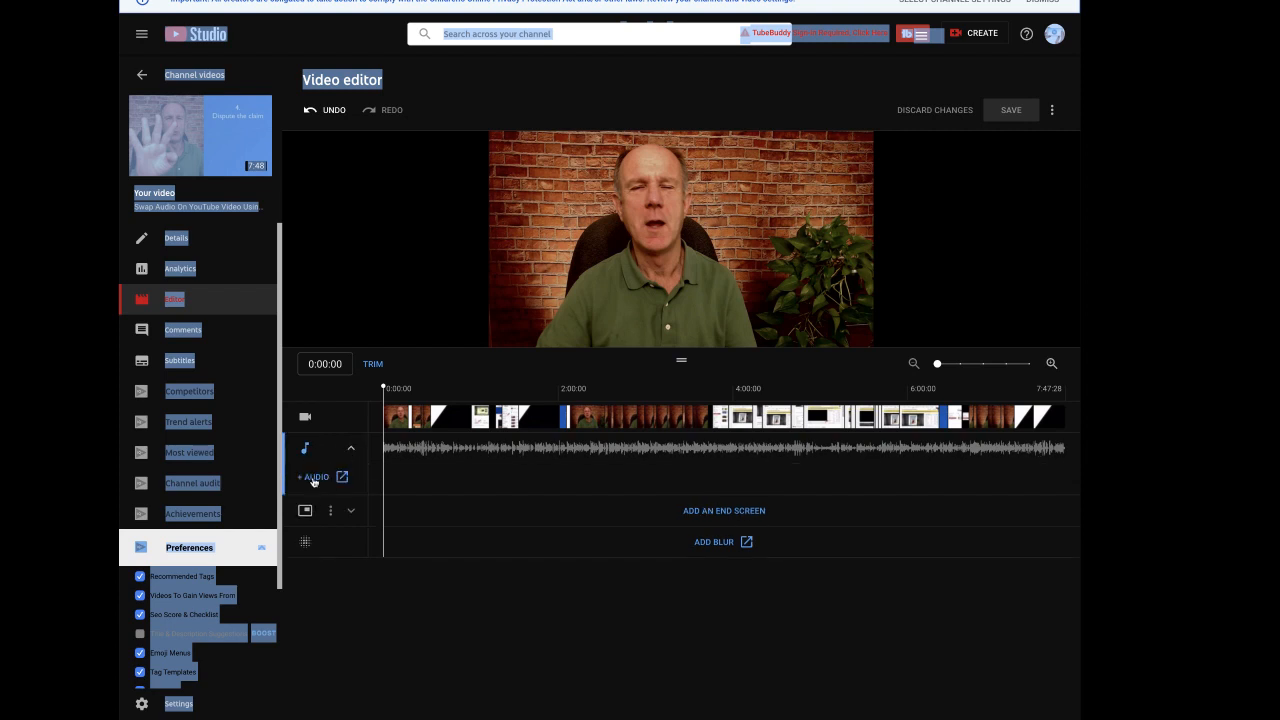
pyautogui.click(313, 478)
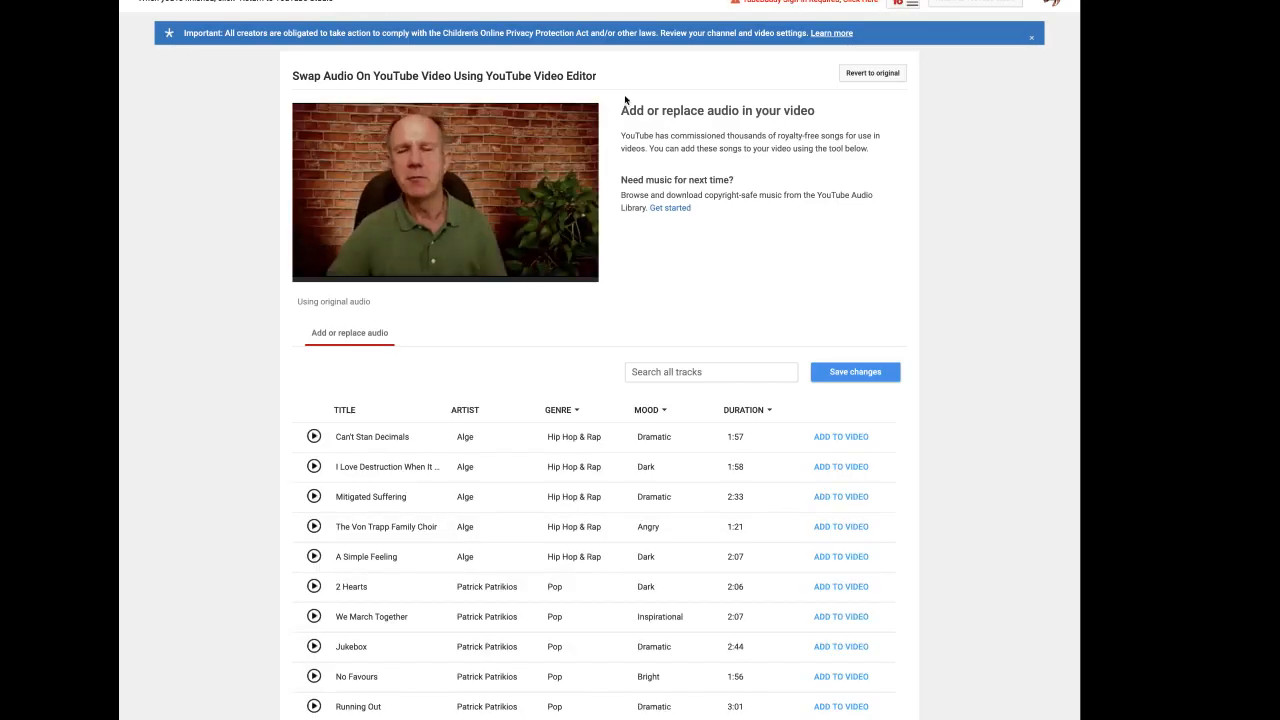
pyautogui.click(307, 250)
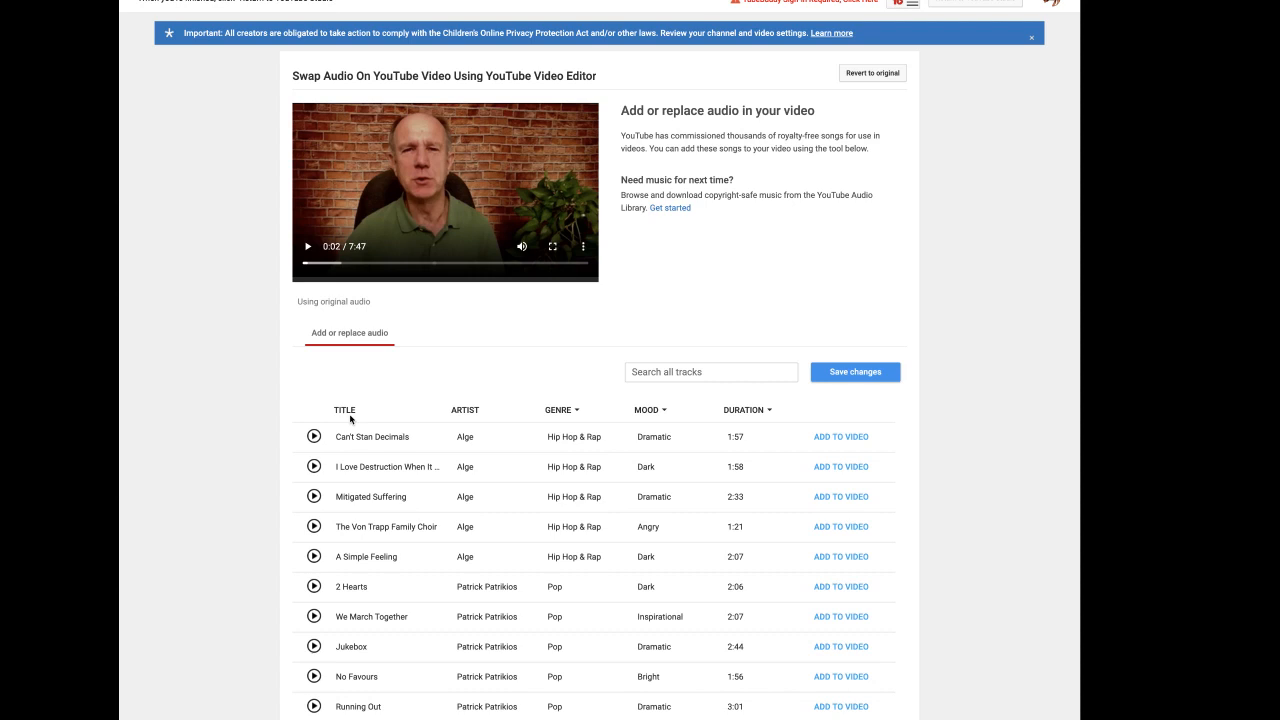
# Examine the genre, mood and duration filter options of the audio track list without choosing any
pyautogui.click(575, 412)
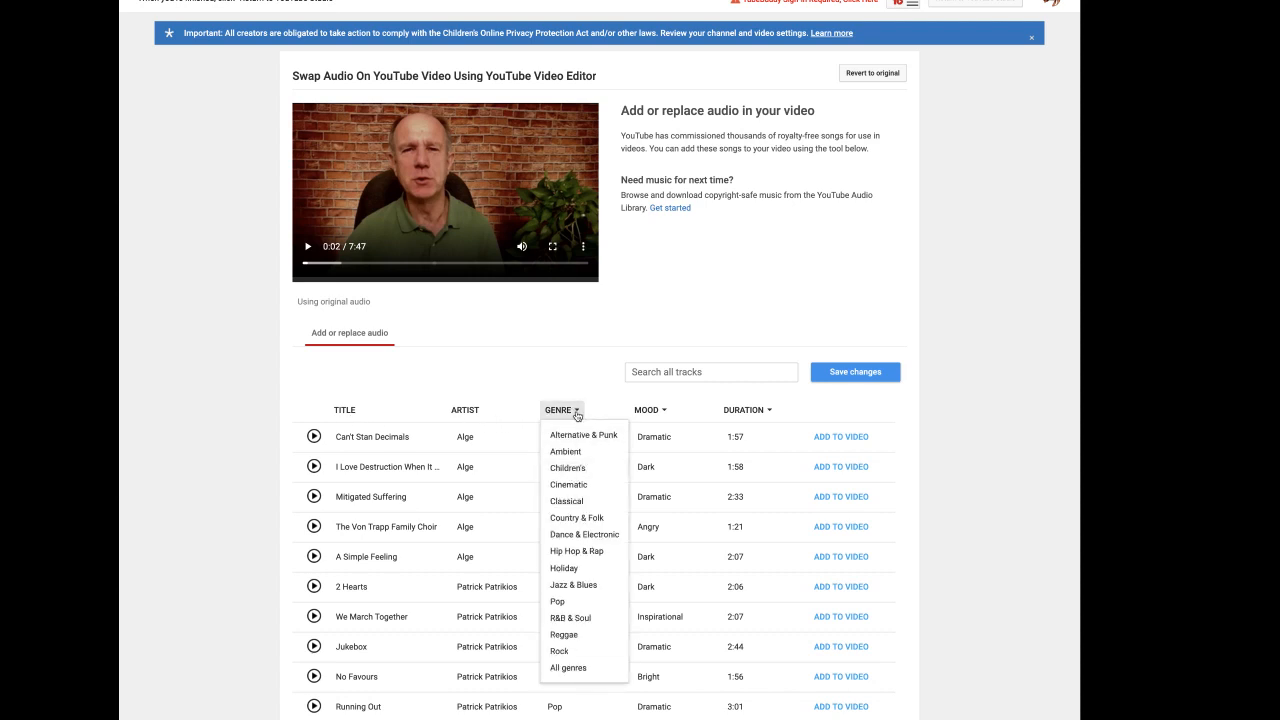
pyautogui.click(578, 415)
pyautogui.click(662, 414)
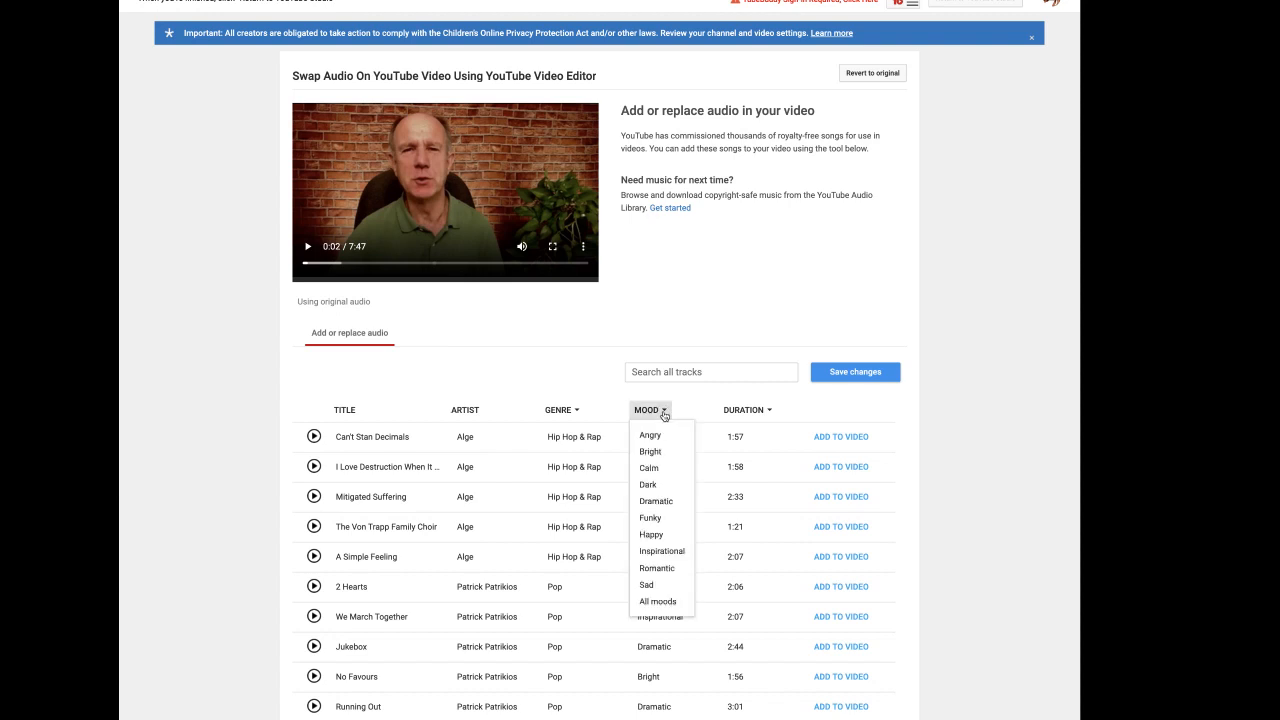
pyautogui.click(662, 414)
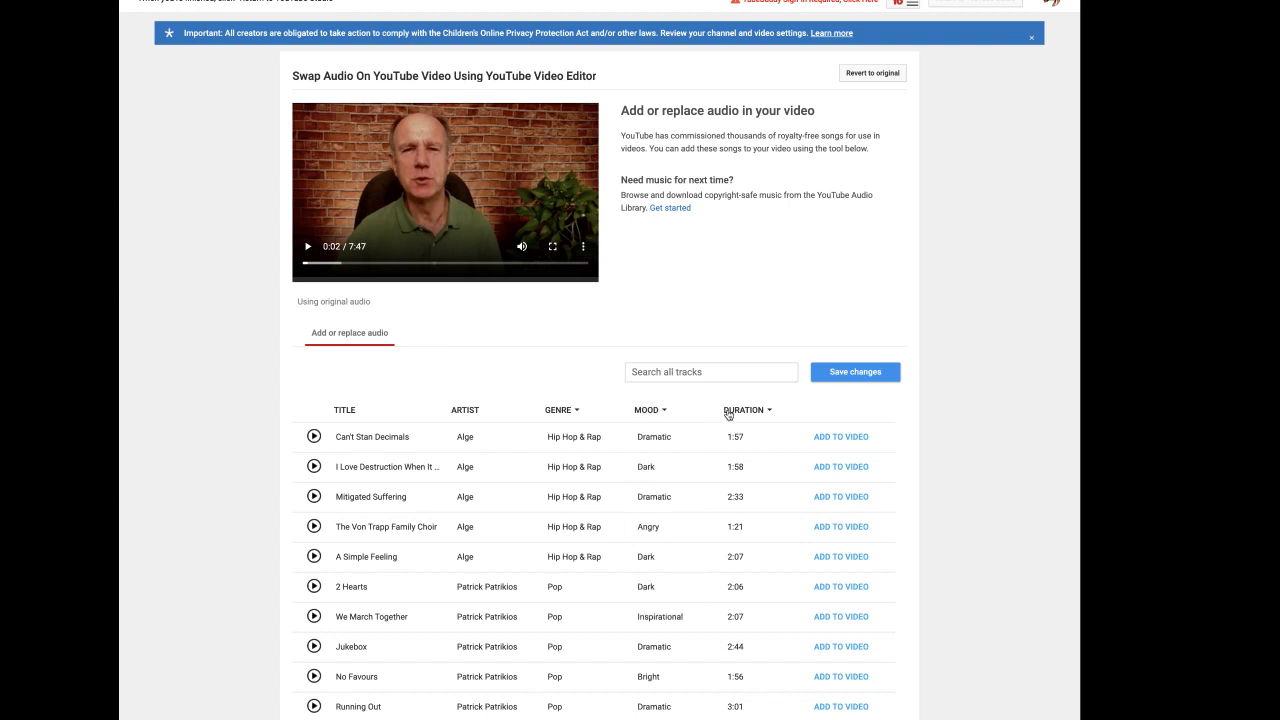
pyautogui.click(768, 415)
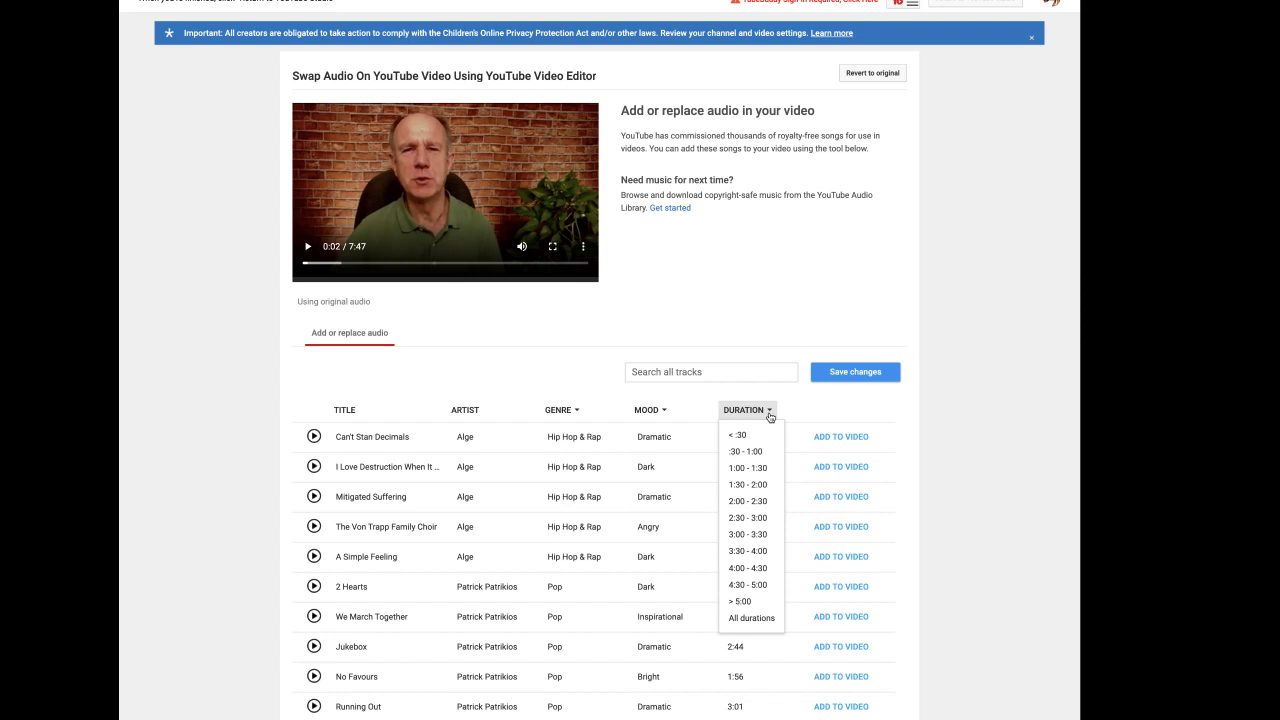
pyautogui.click(769, 416)
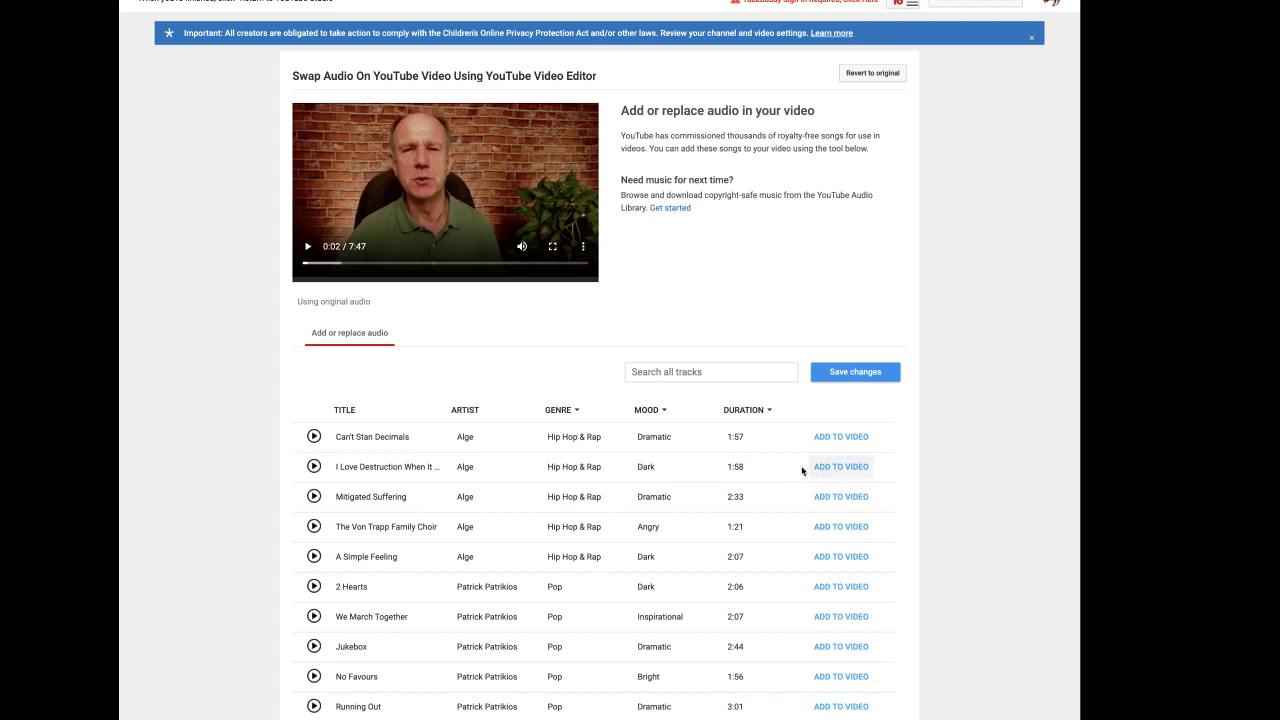
# Listen briefly to the track "I Love Destruction When It …" and add it to the video
pyautogui.click(314, 467)
pyautogui.click(314, 467)
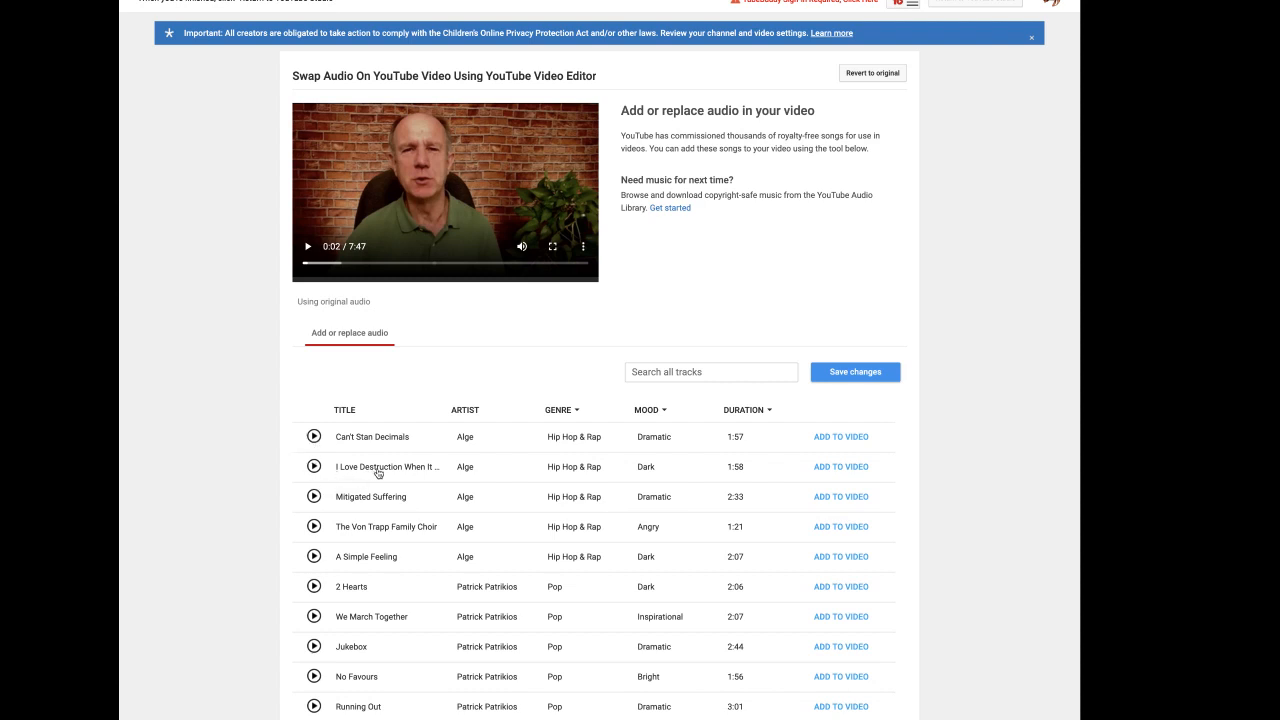
pyautogui.click(840, 467)
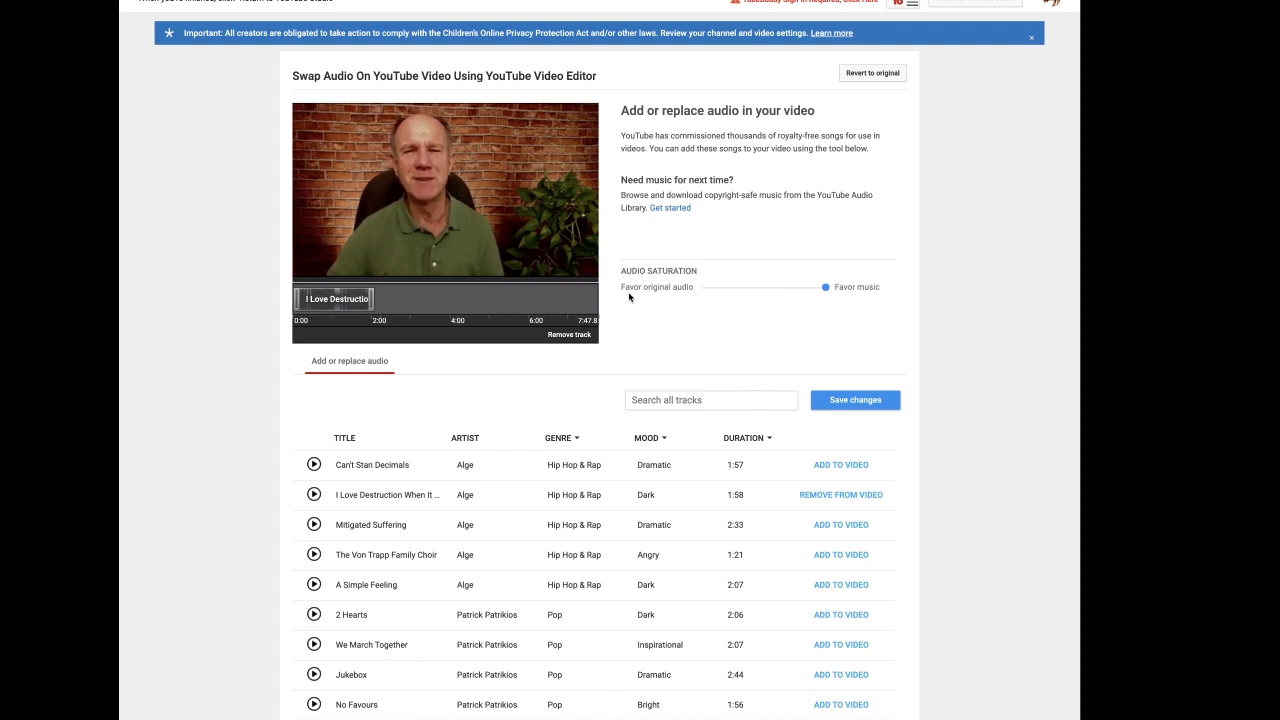
# Set the audio saturation fully to Favor original audio and play a few seconds of the preview
pyautogui.moveTo(818, 289); pyautogui.dragTo(655, 292)
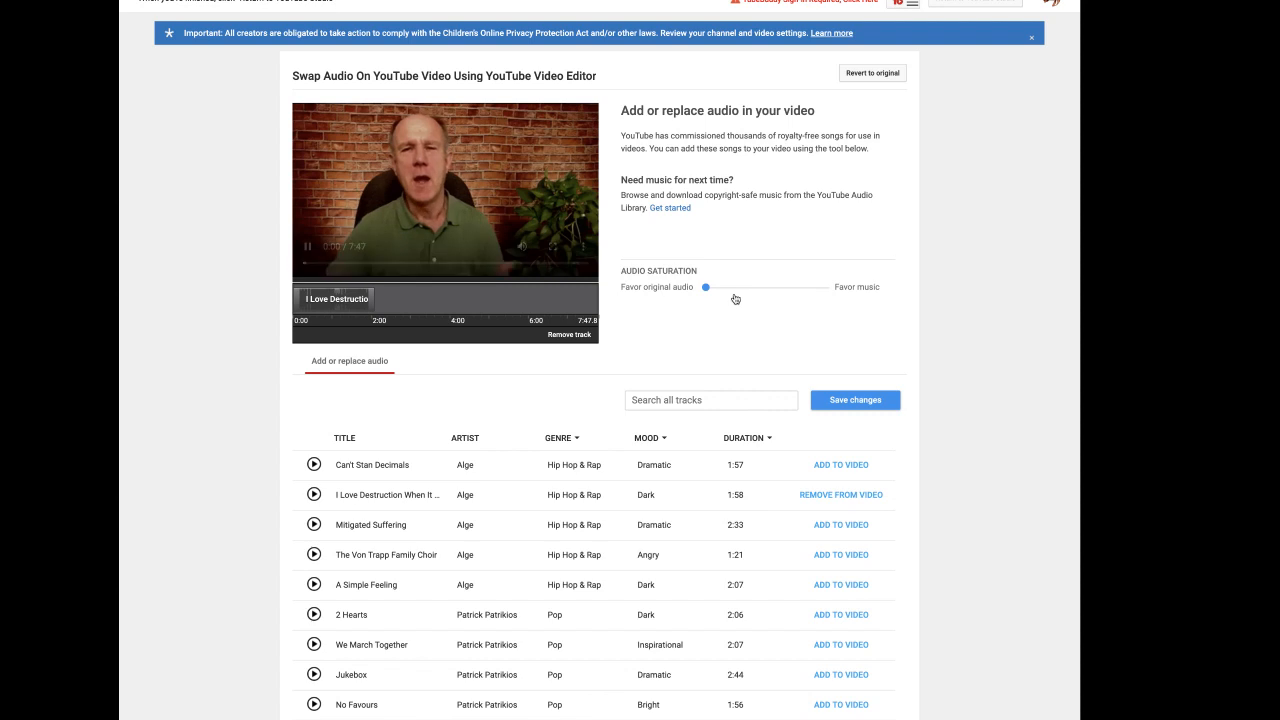
pyautogui.moveTo(566, 271)
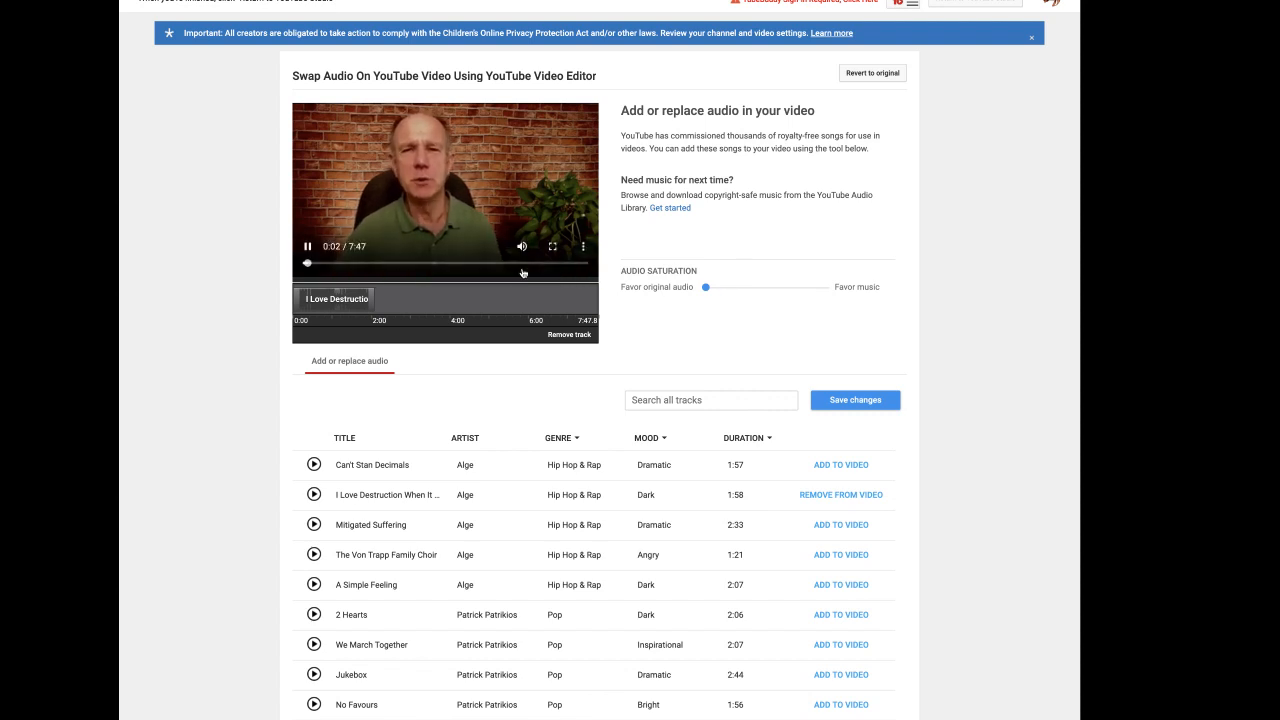
pyautogui.click(308, 248)
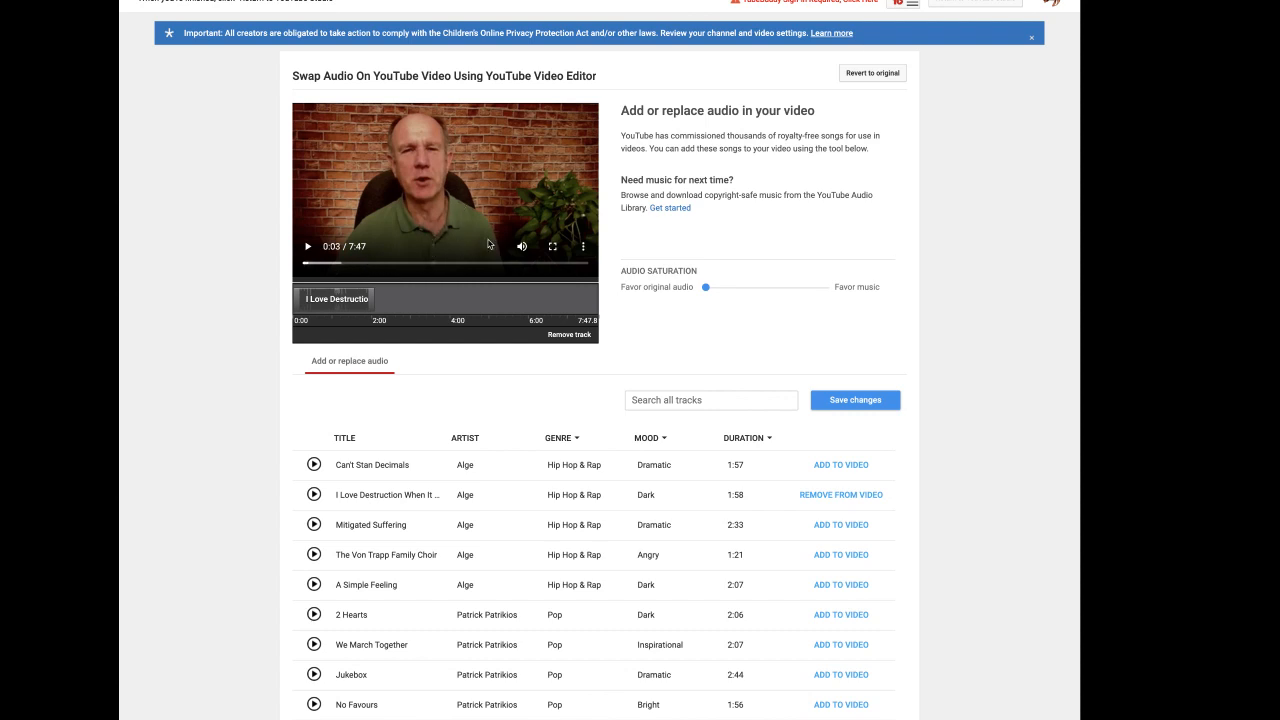
pyautogui.click(308, 248)
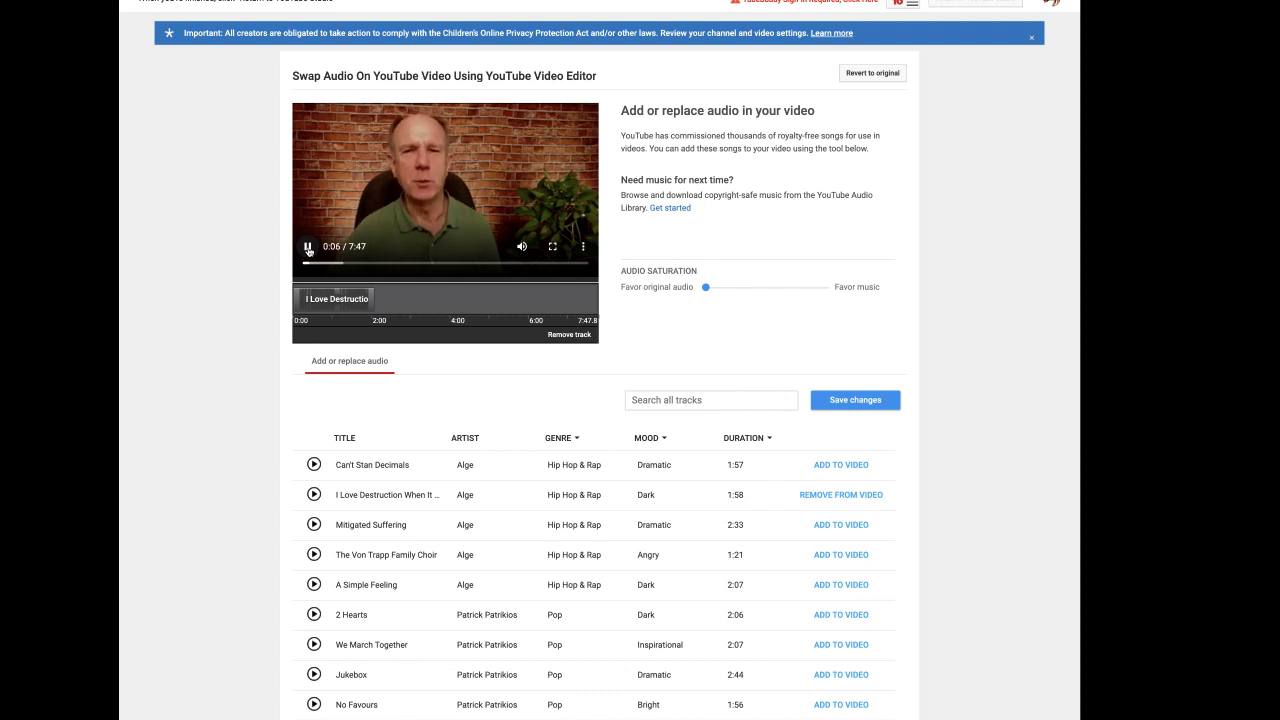
pyautogui.click(308, 248)
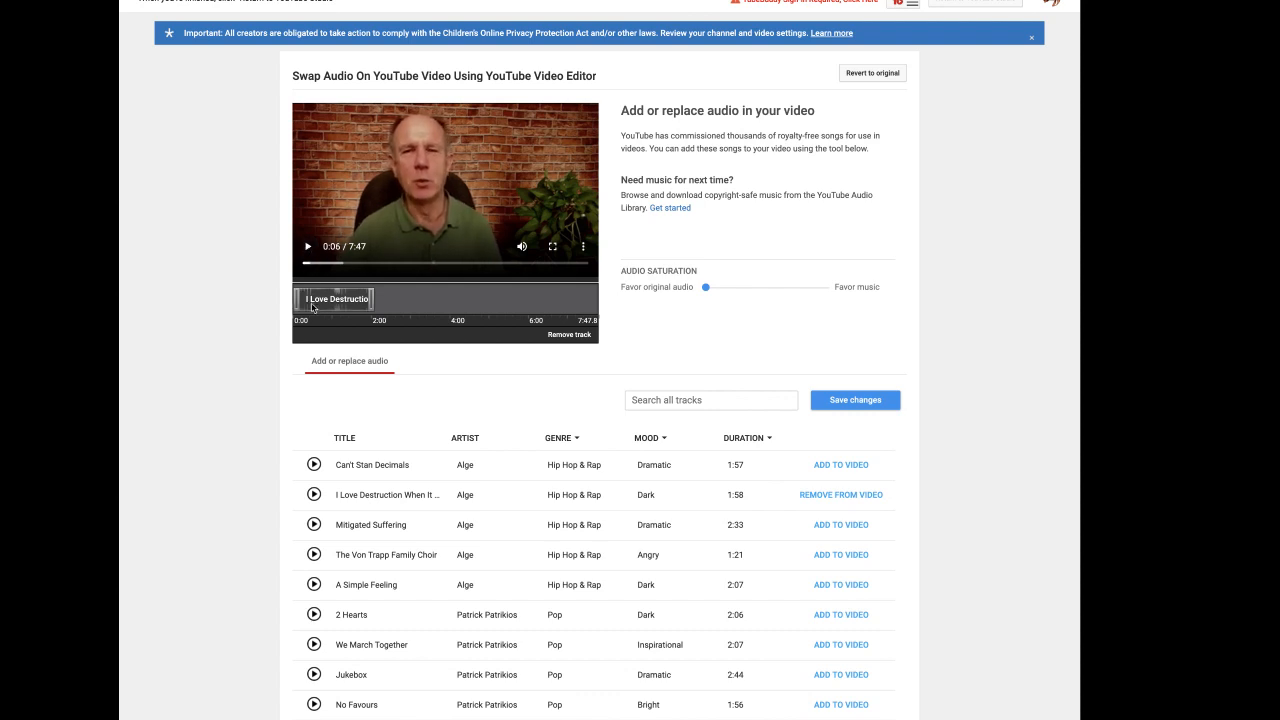
# Set the audio saturation fully to Favor music and listen briefly to the preview
pyautogui.moveTo(706, 289); pyautogui.dragTo(850, 288)
pyautogui.click(308, 248)
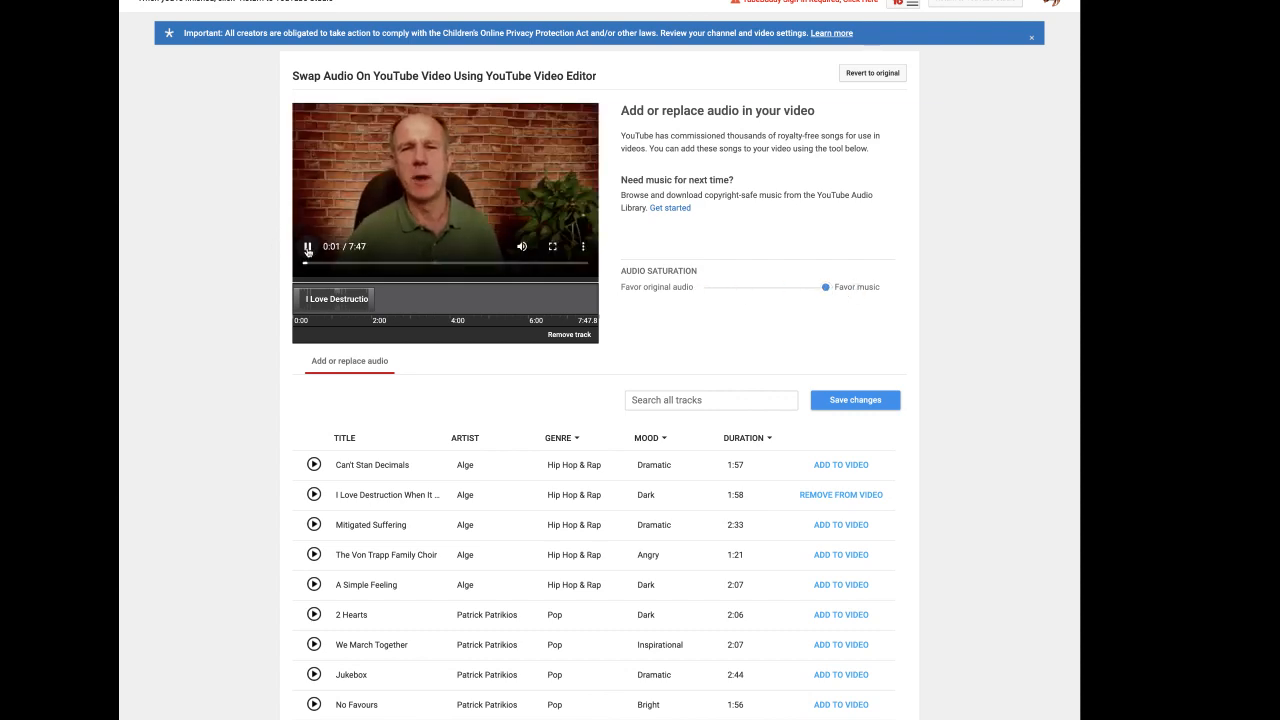
pyautogui.click(308, 249)
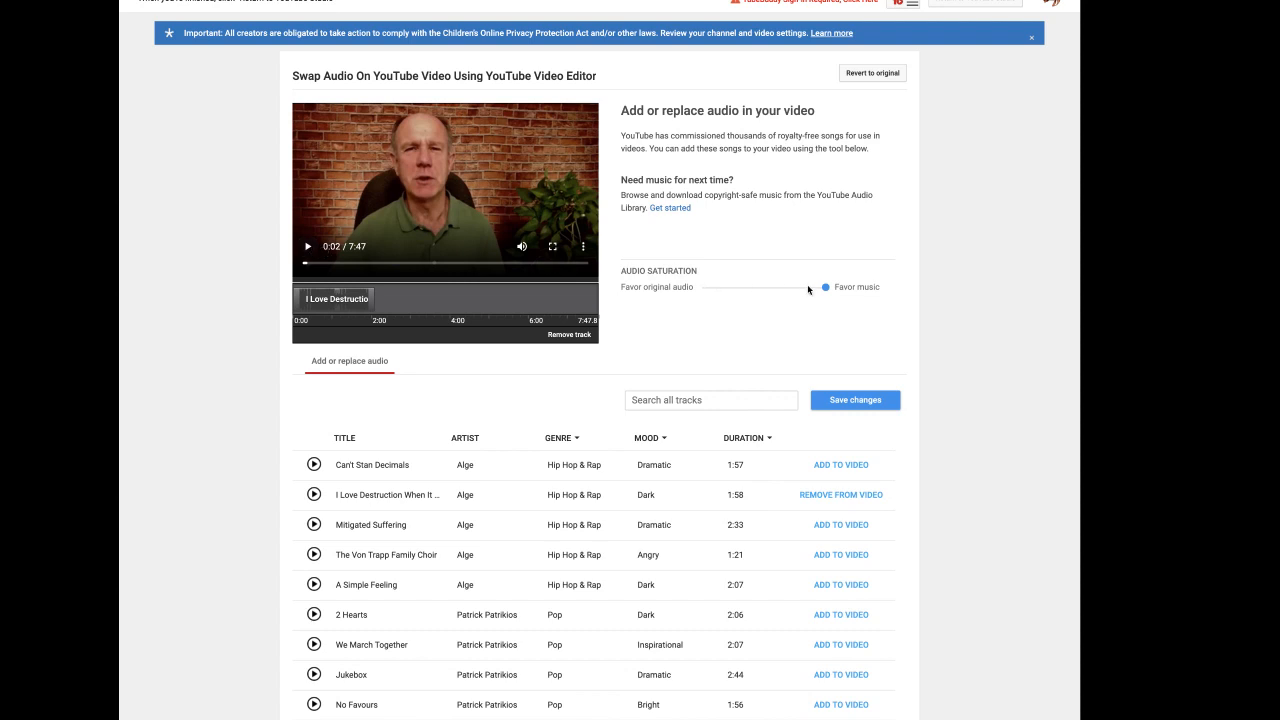
# Return the audio saturation to the Favor original audio end and pause the restarted preview
pyautogui.moveTo(824, 290); pyautogui.dragTo(686, 289)
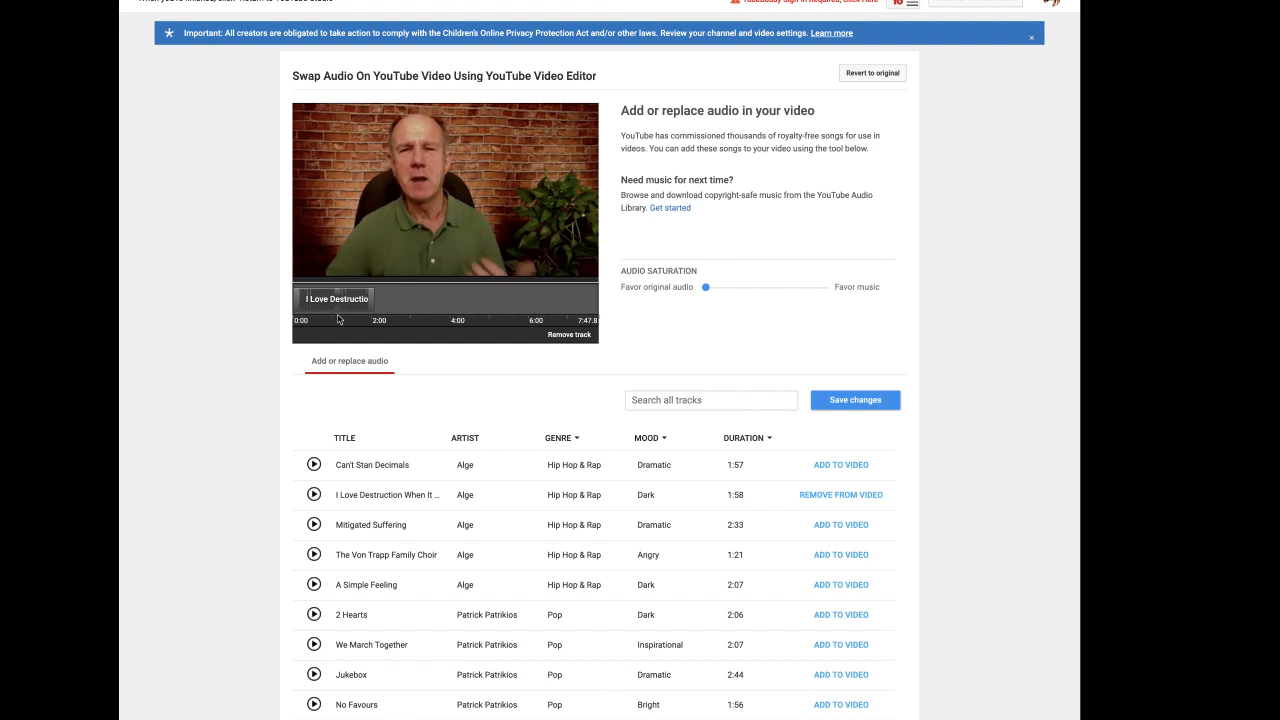
pyautogui.click(310, 248)
pyautogui.moveTo(531, 250)
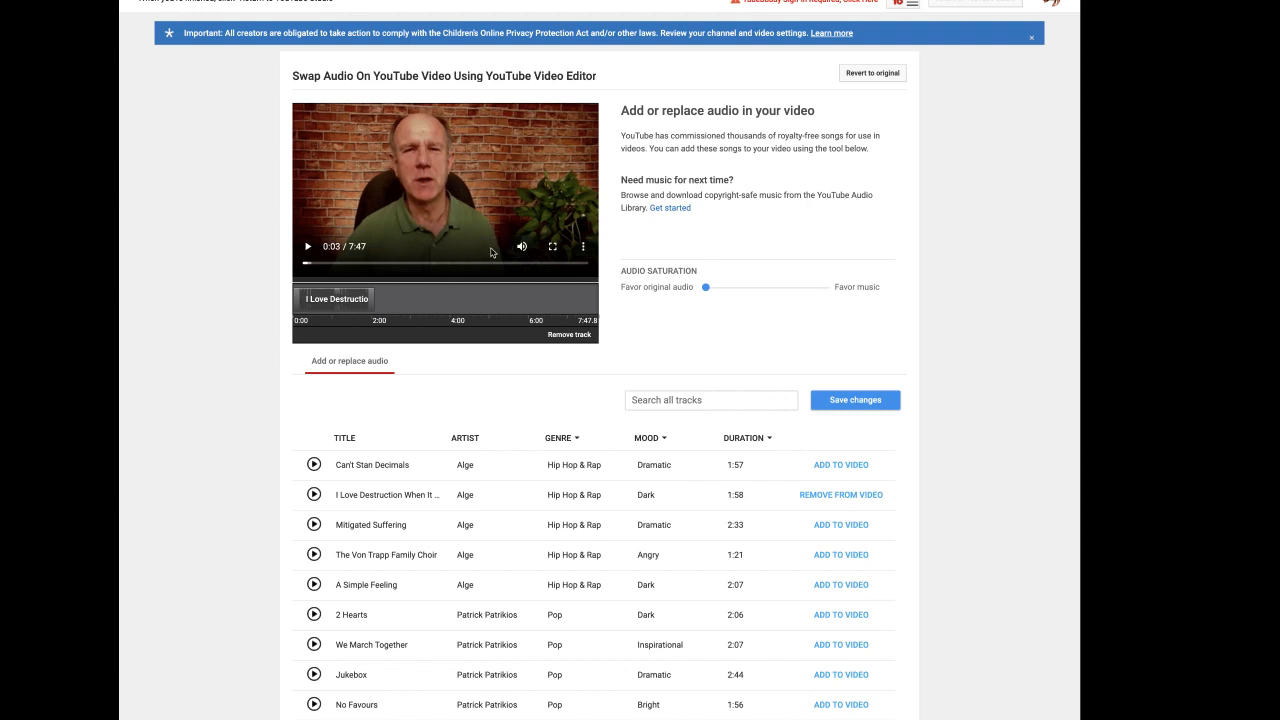
# Check the preview player's extra options and try its playback volume control with the preview paused
pyautogui.click(584, 250)
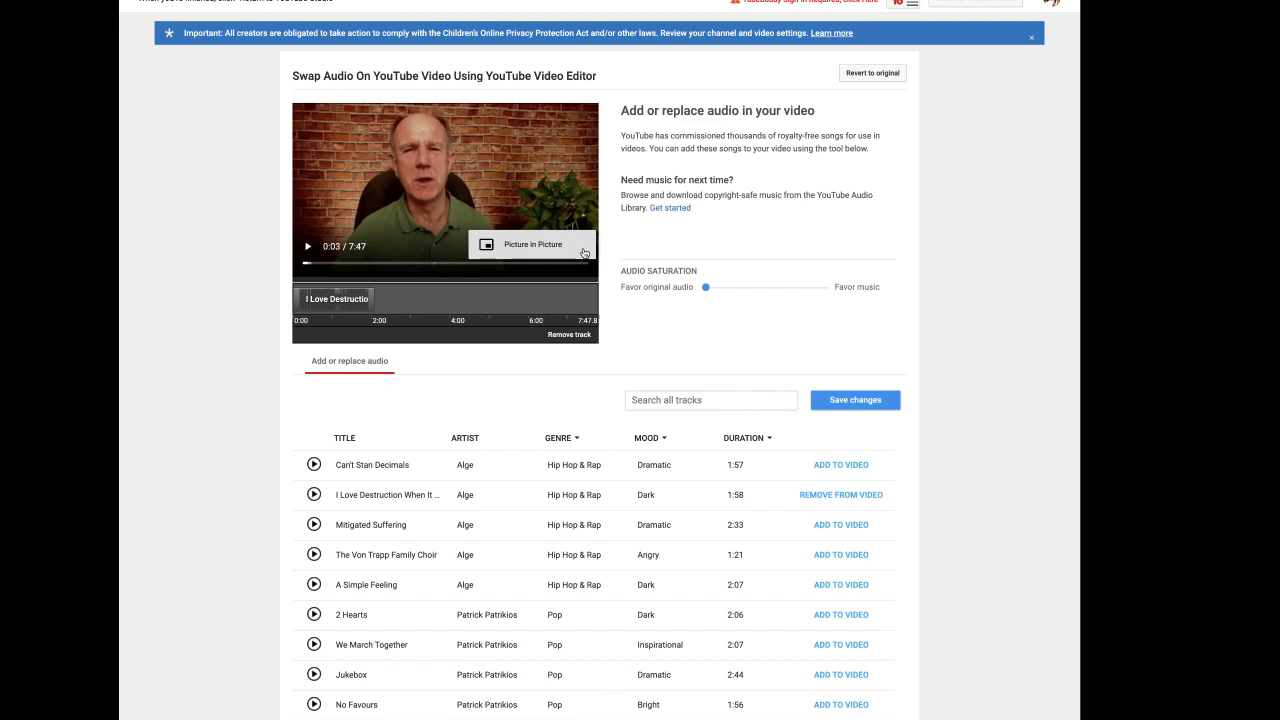
pyautogui.click(532, 209)
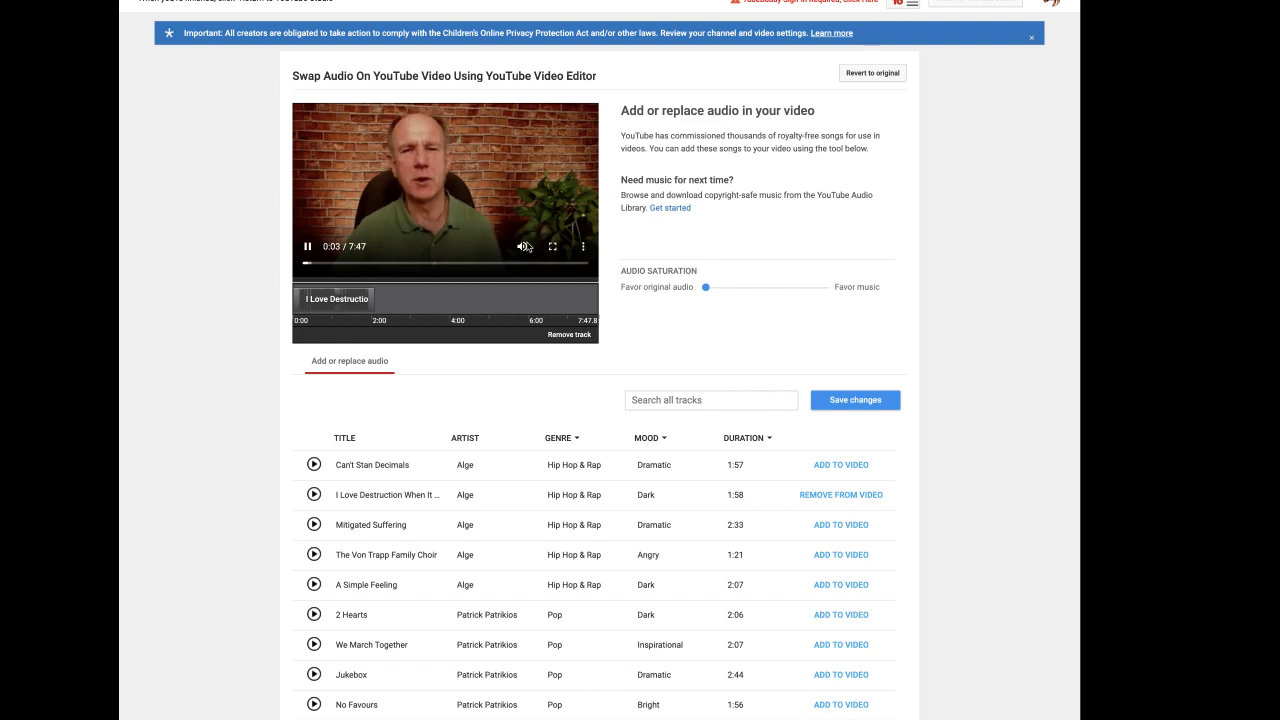
pyautogui.click(308, 247)
pyautogui.moveTo(526, 250)
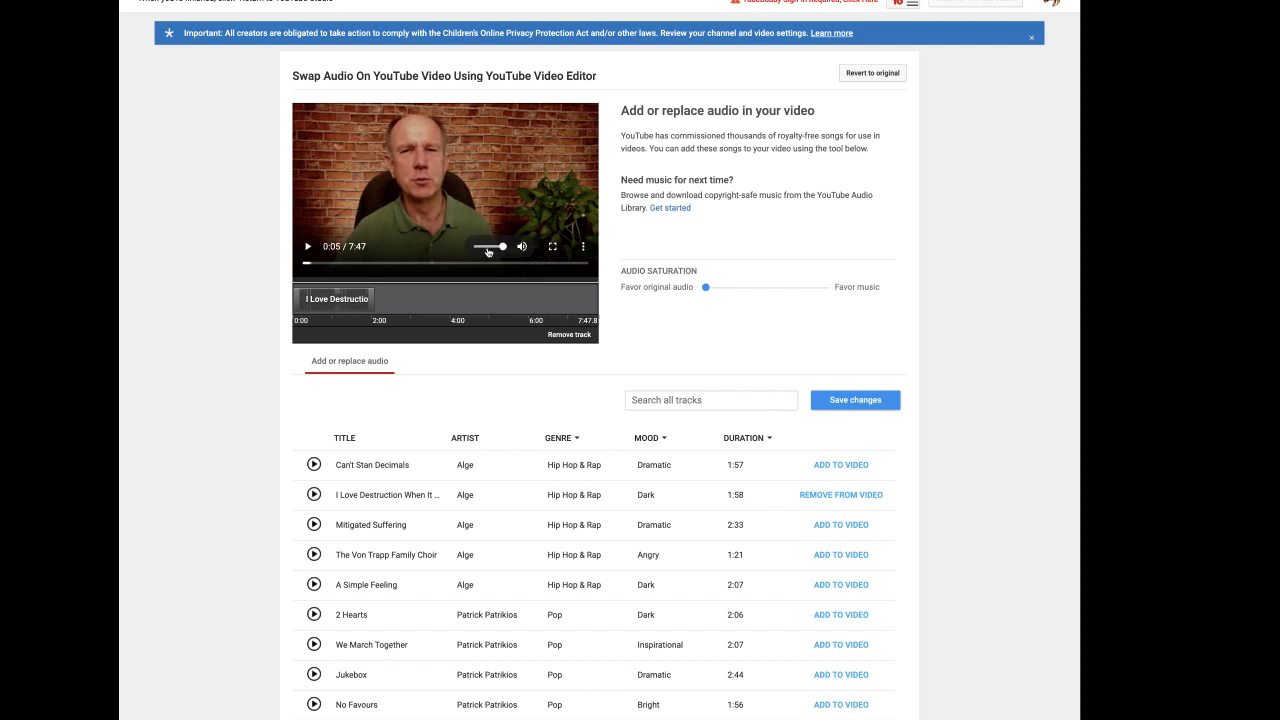
pyautogui.moveTo(502, 248); pyautogui.dragTo(485, 253)
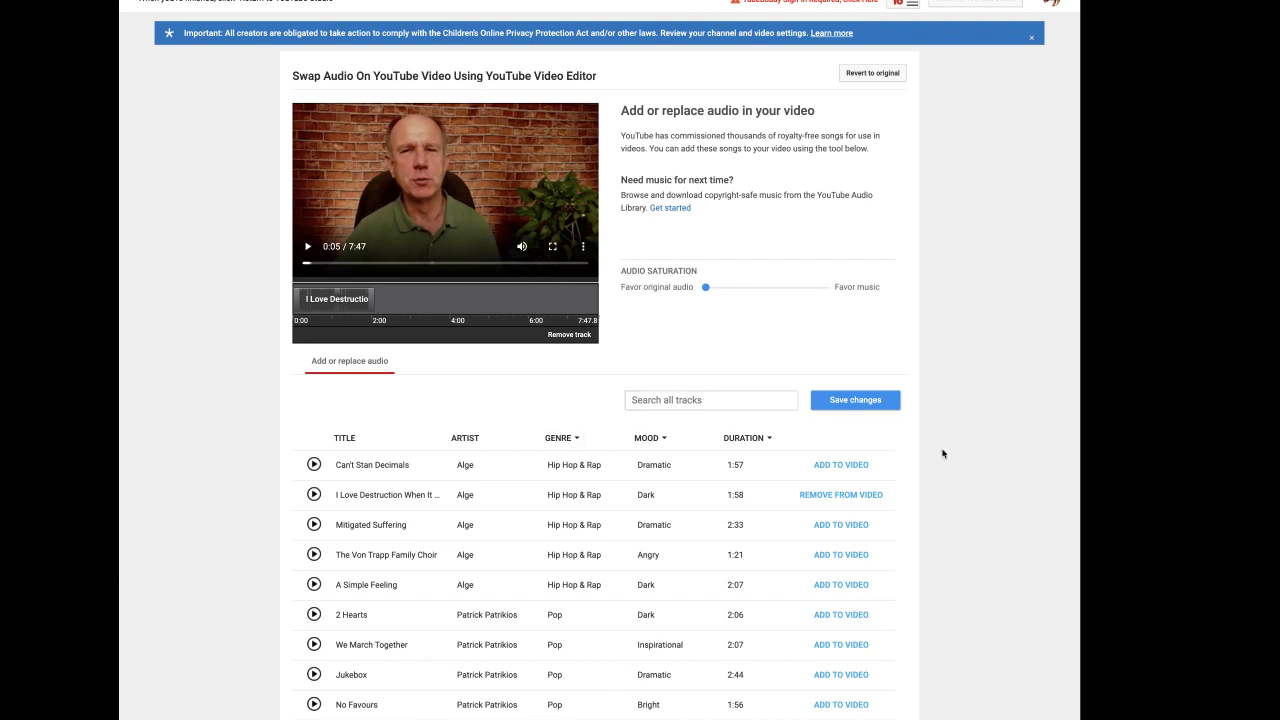
# Remove the added music track from the video and revert all video edits to the original upload
pyautogui.click(841, 496)
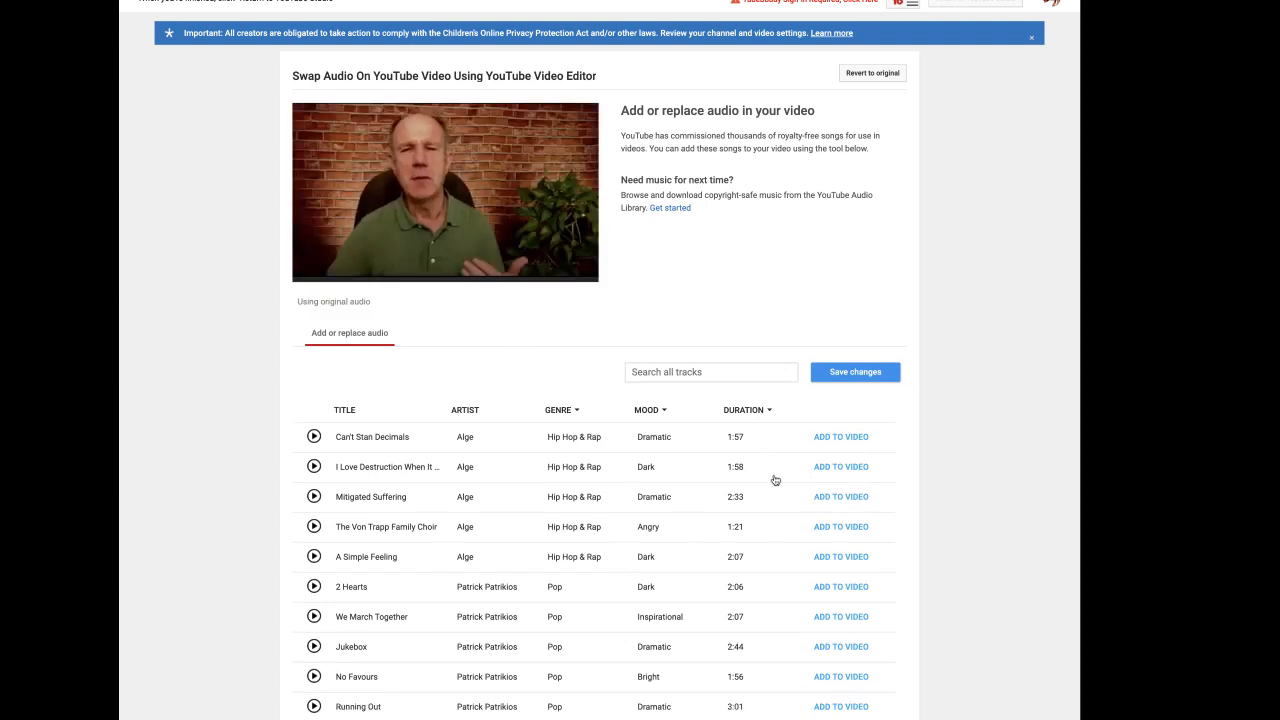
pyautogui.click(307, 249)
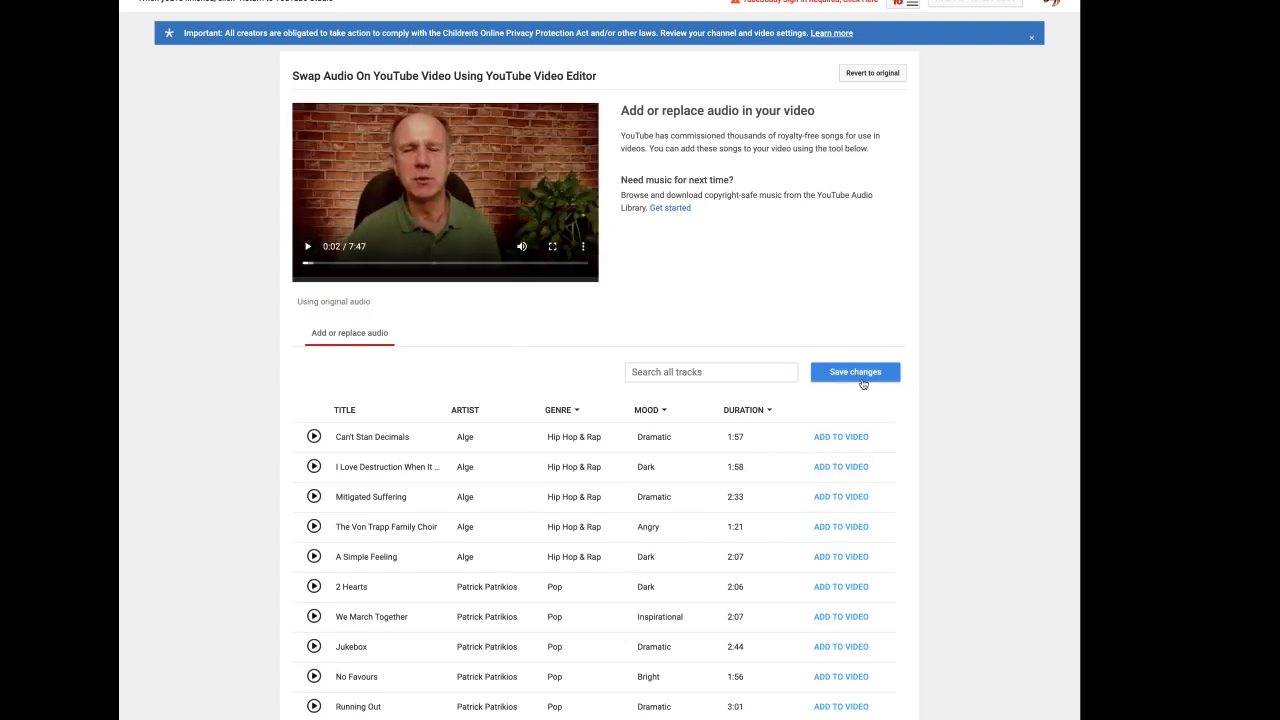
pyautogui.click(873, 75)
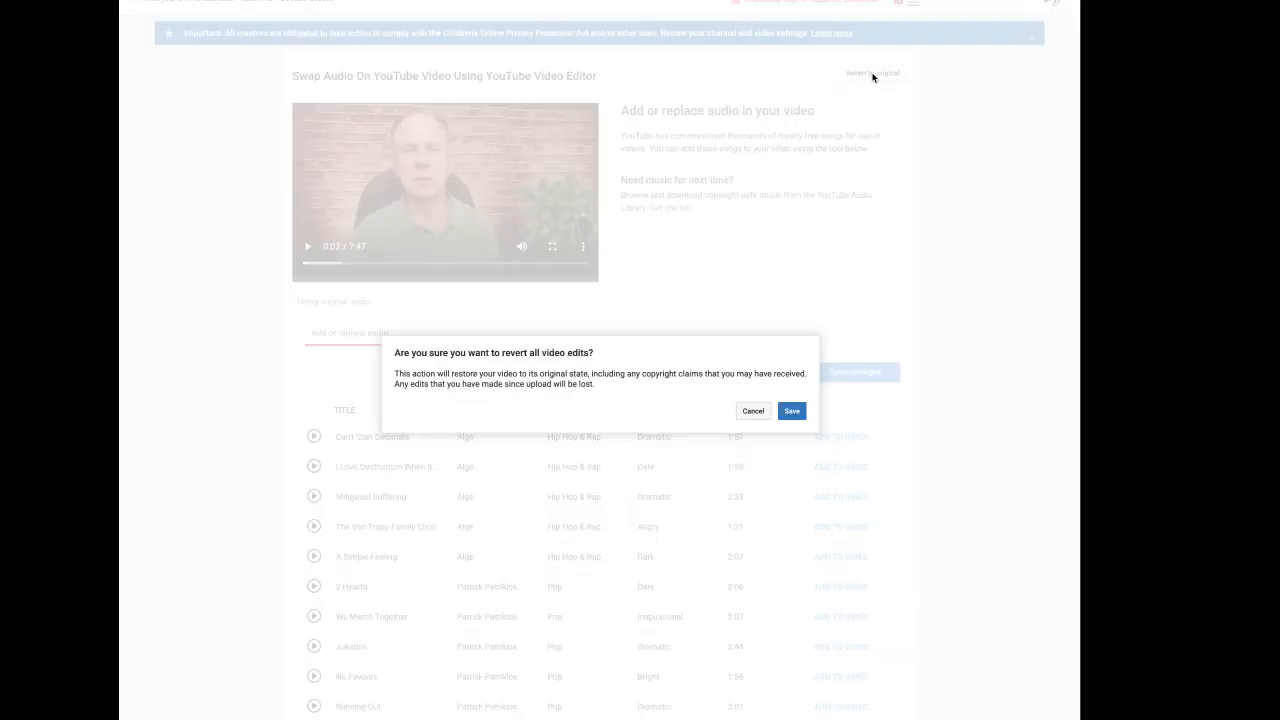
pyautogui.click(791, 414)
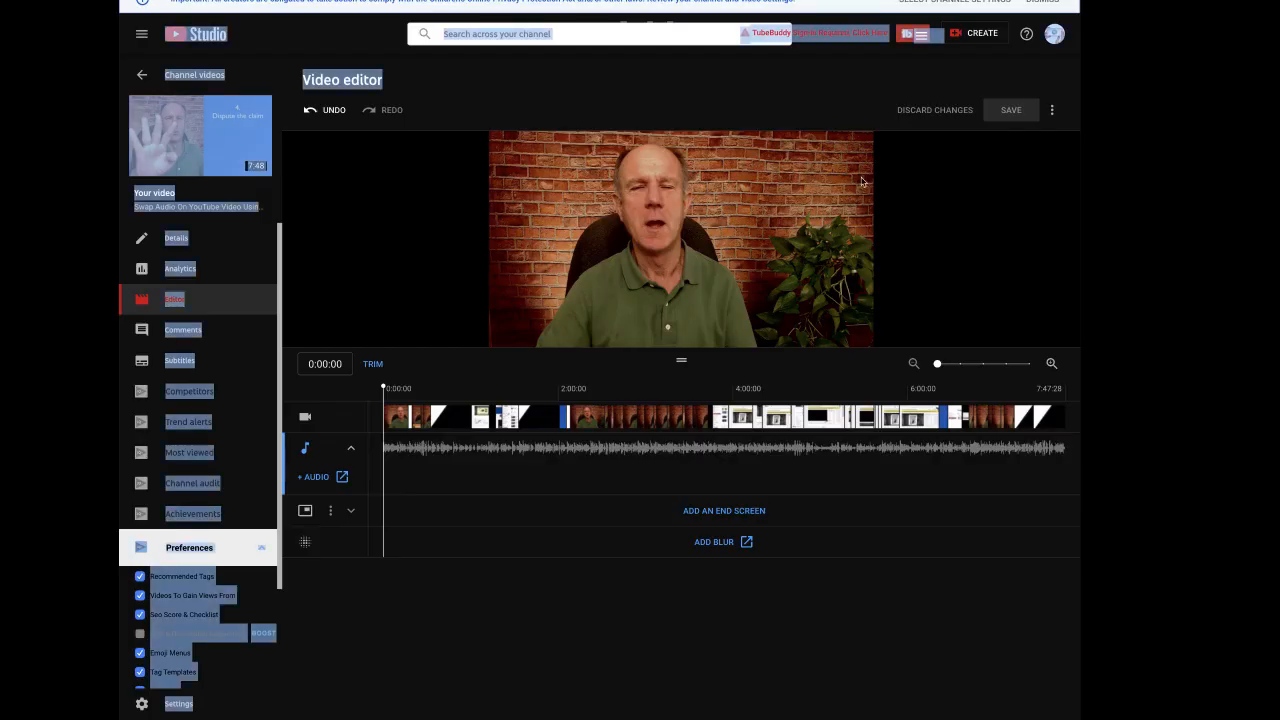
# Add an end screen to the video using the "2 videos or playlists" template
pyautogui.click(709, 512)
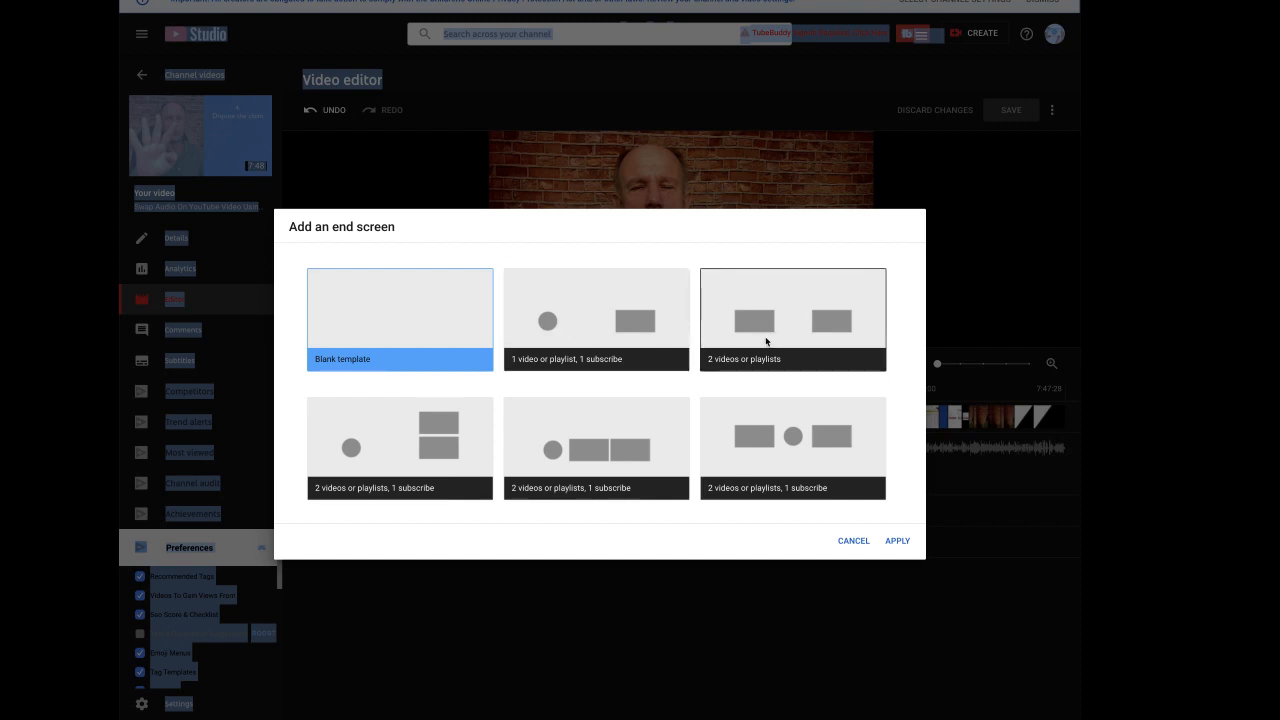
pyautogui.click(601, 317)
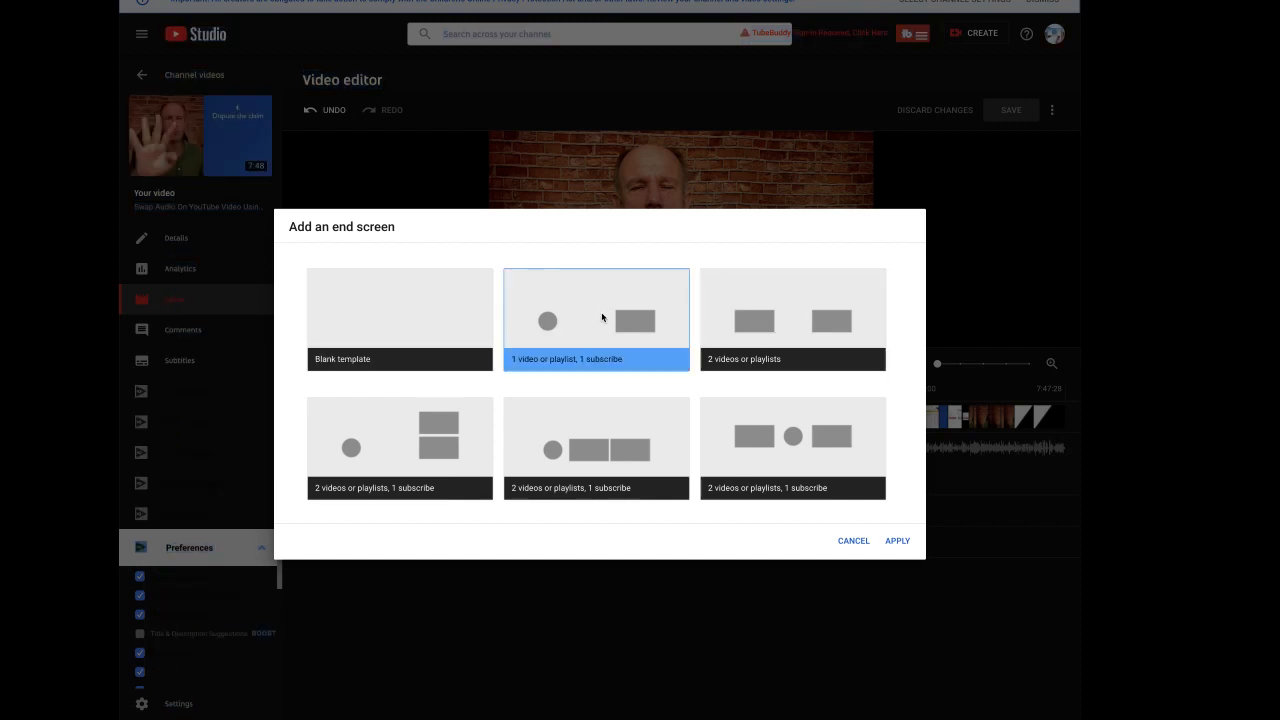
pyautogui.click(836, 321)
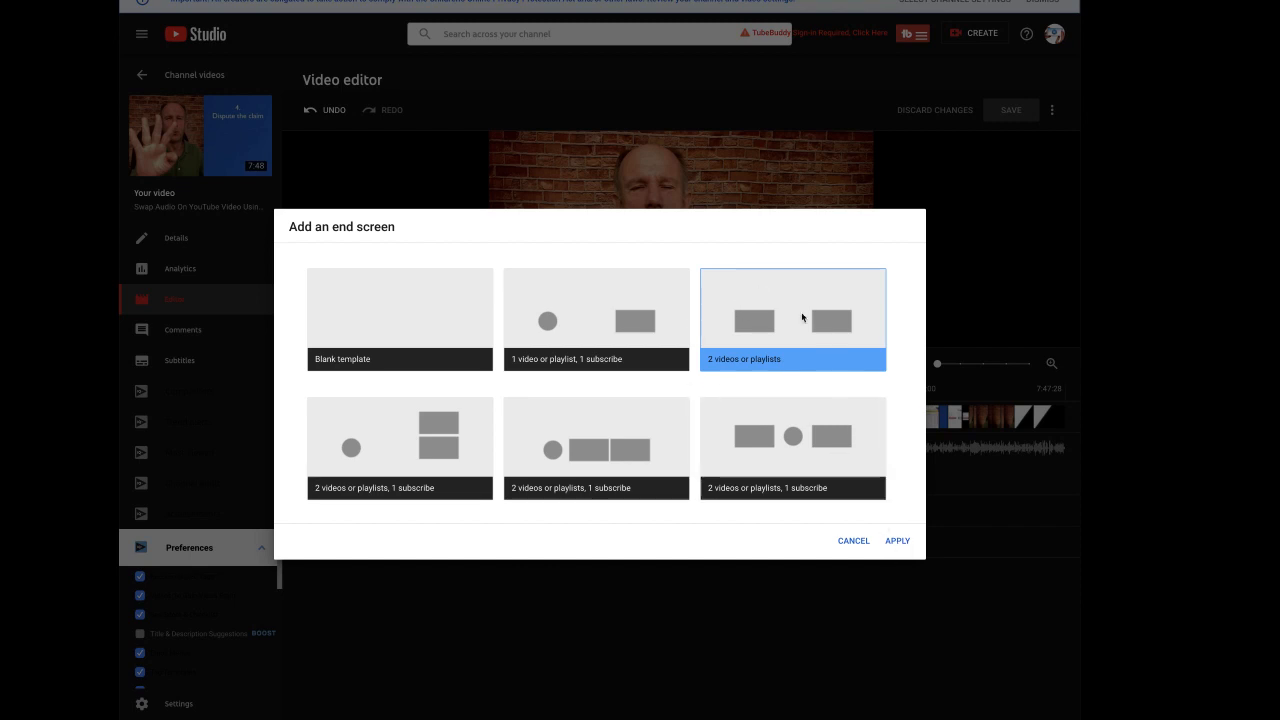
pyautogui.click(898, 541)
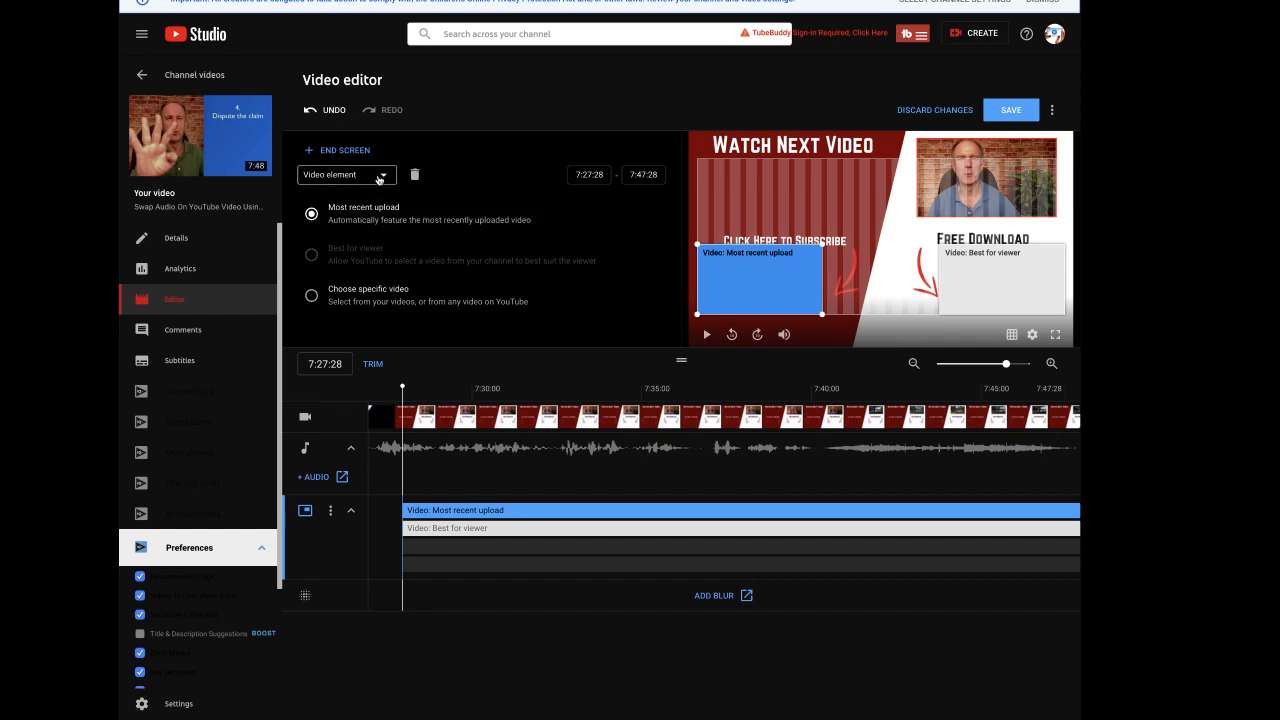
# Check which element types the end screen's video element can be changed to, and discard the end screen changes
pyautogui.click(383, 179)
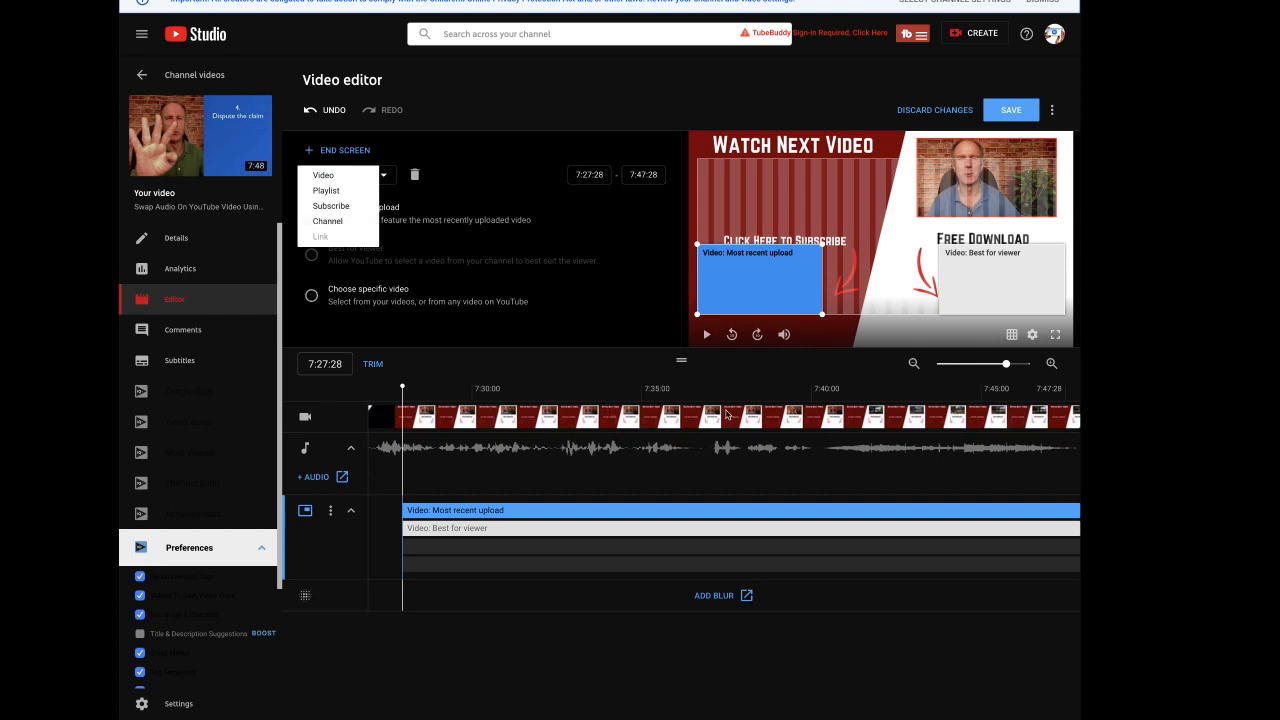
pyautogui.click(938, 115)
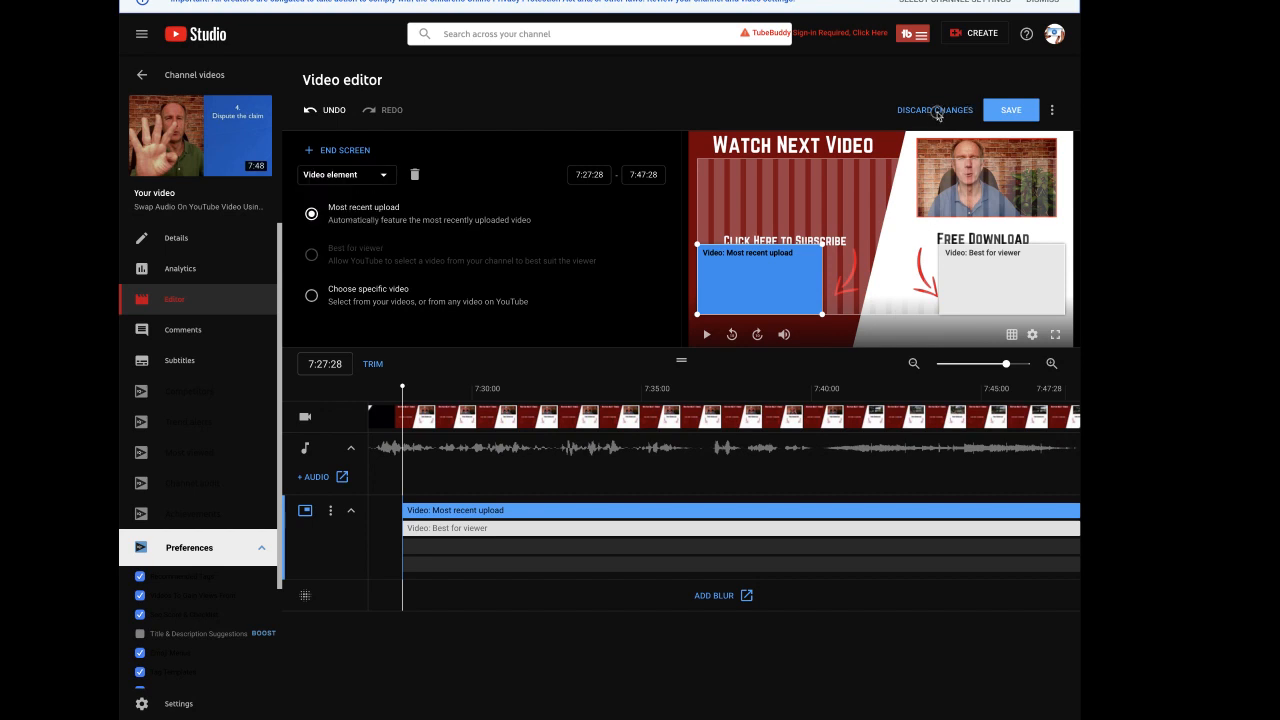
pyautogui.click(938, 112)
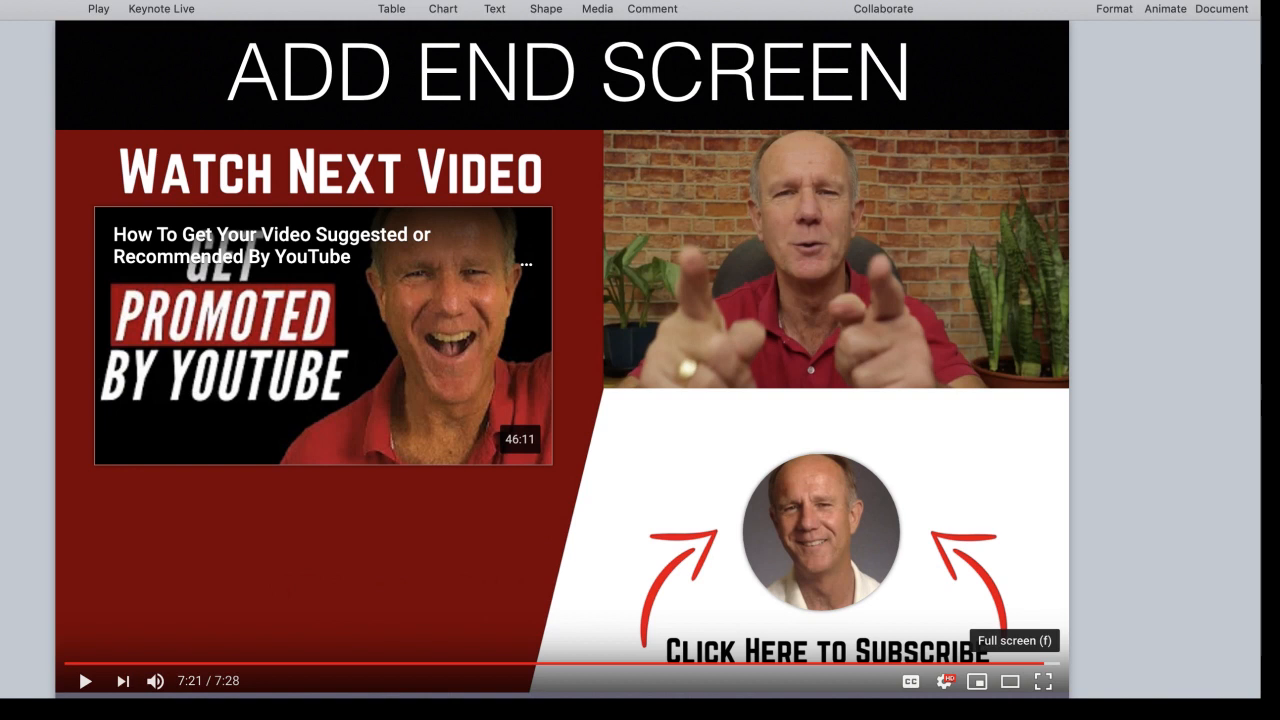
pyautogui.press('Down')
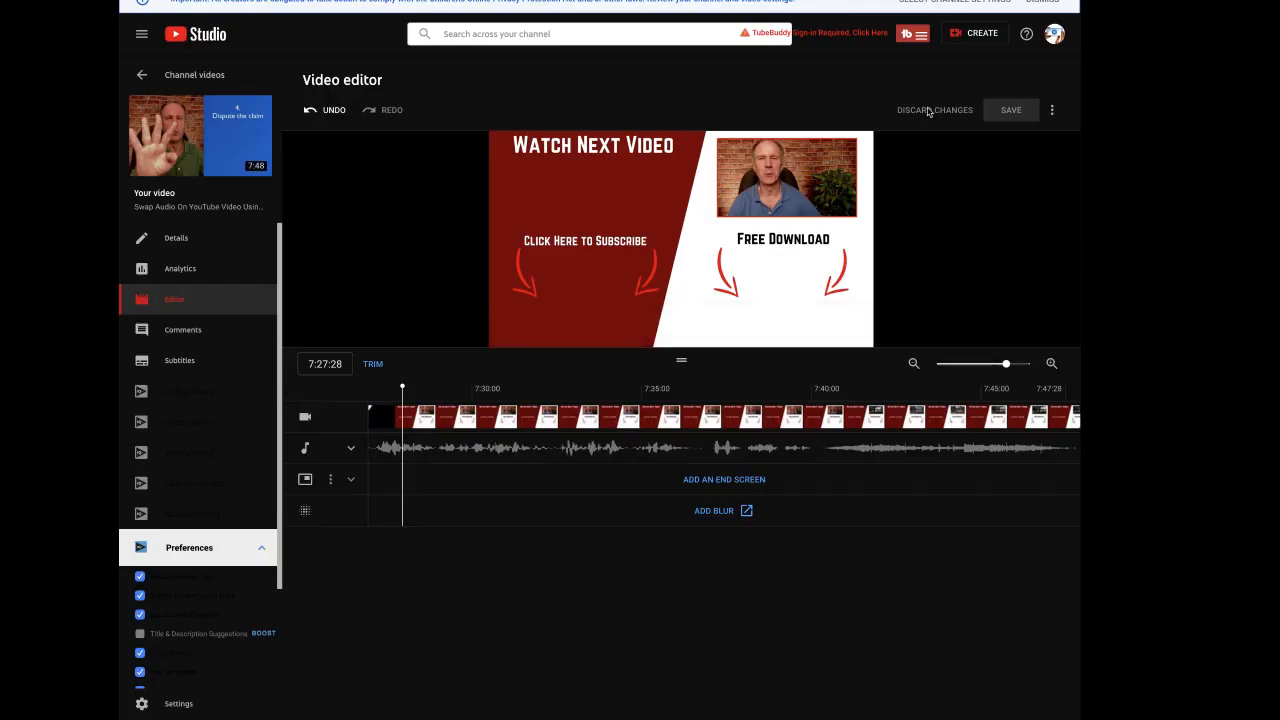
# Undo the recent video editor actions one by one and discard the restored unsaved changes
pyautogui.click(714, 511)
pyautogui.click(330, 110)
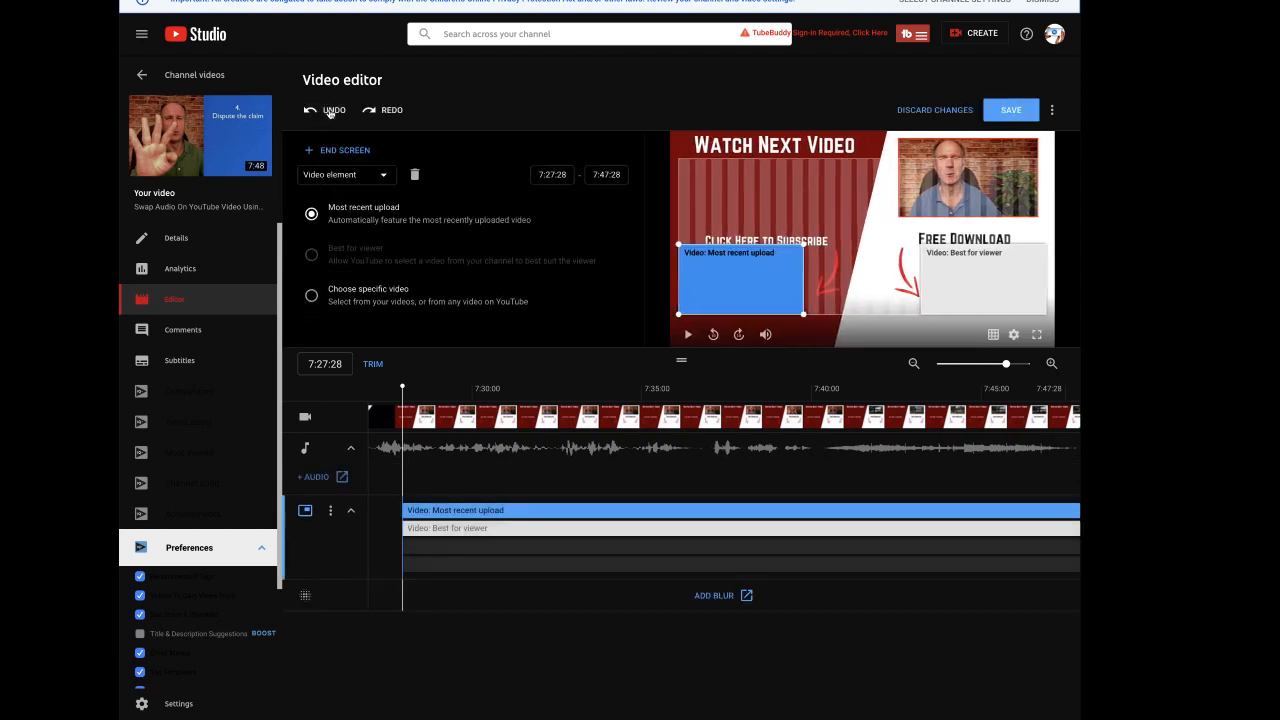
pyautogui.click(330, 110)
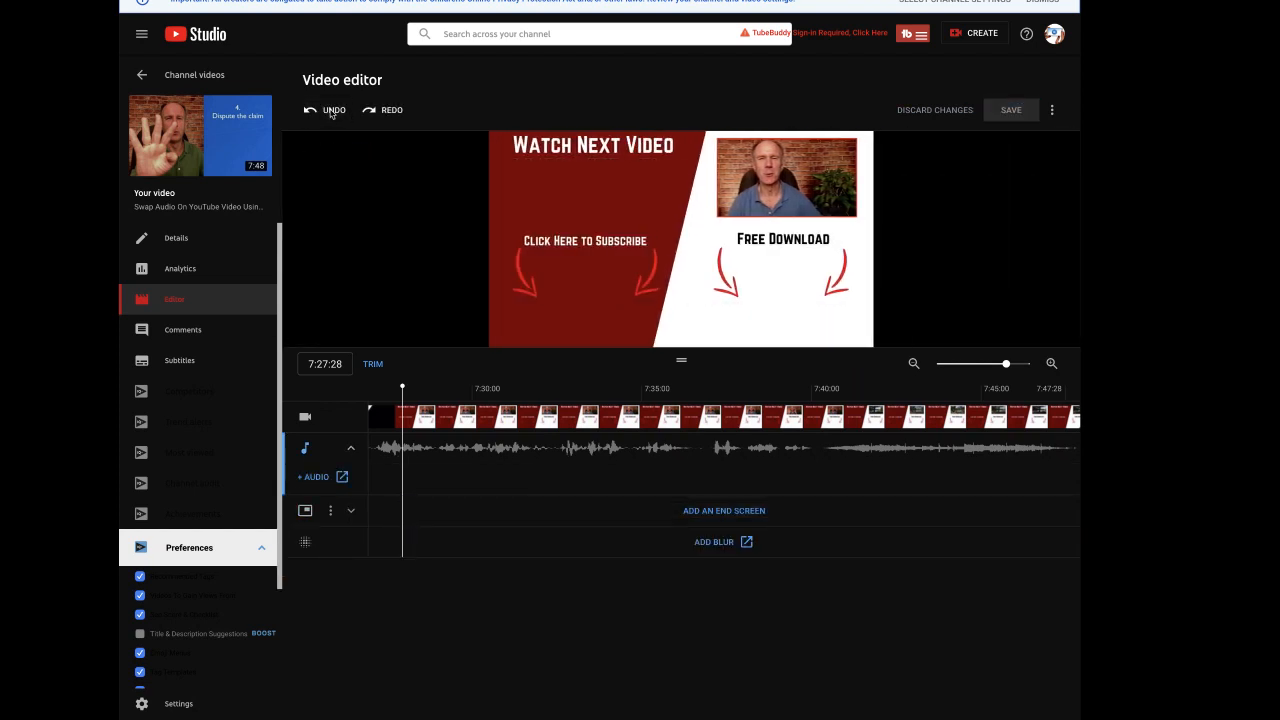
pyautogui.click(330, 110)
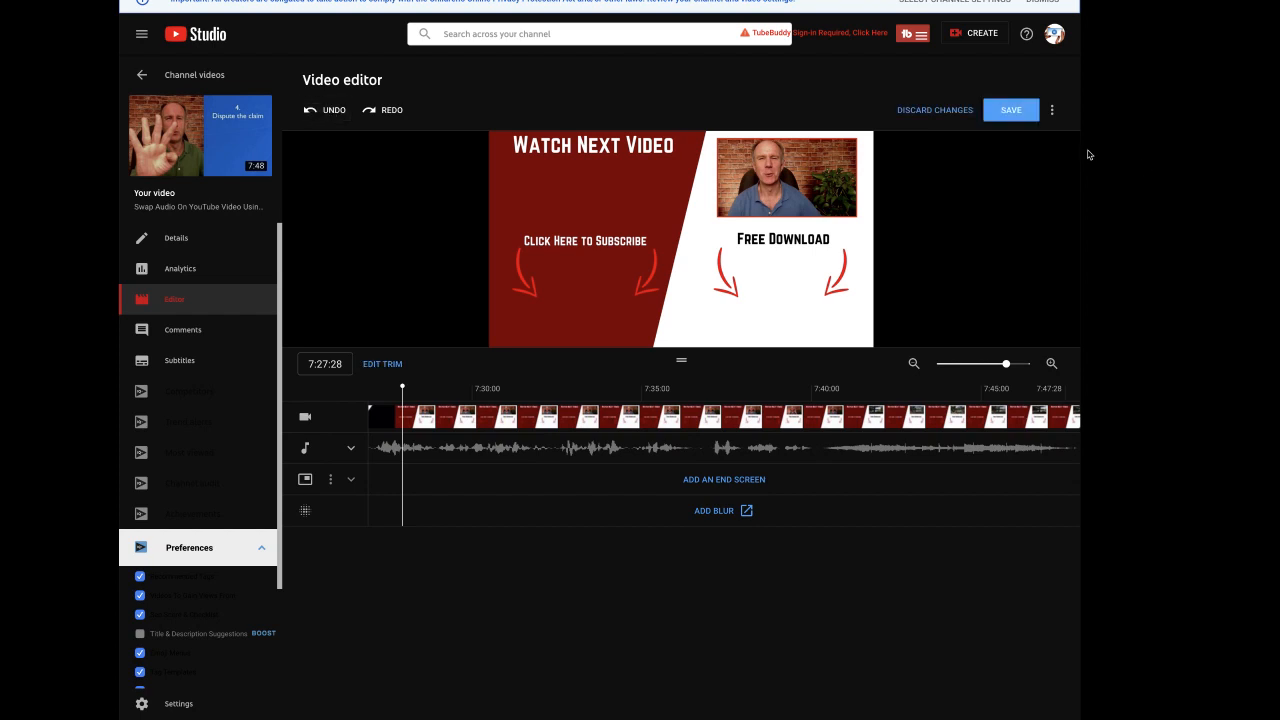
pyautogui.click(944, 112)
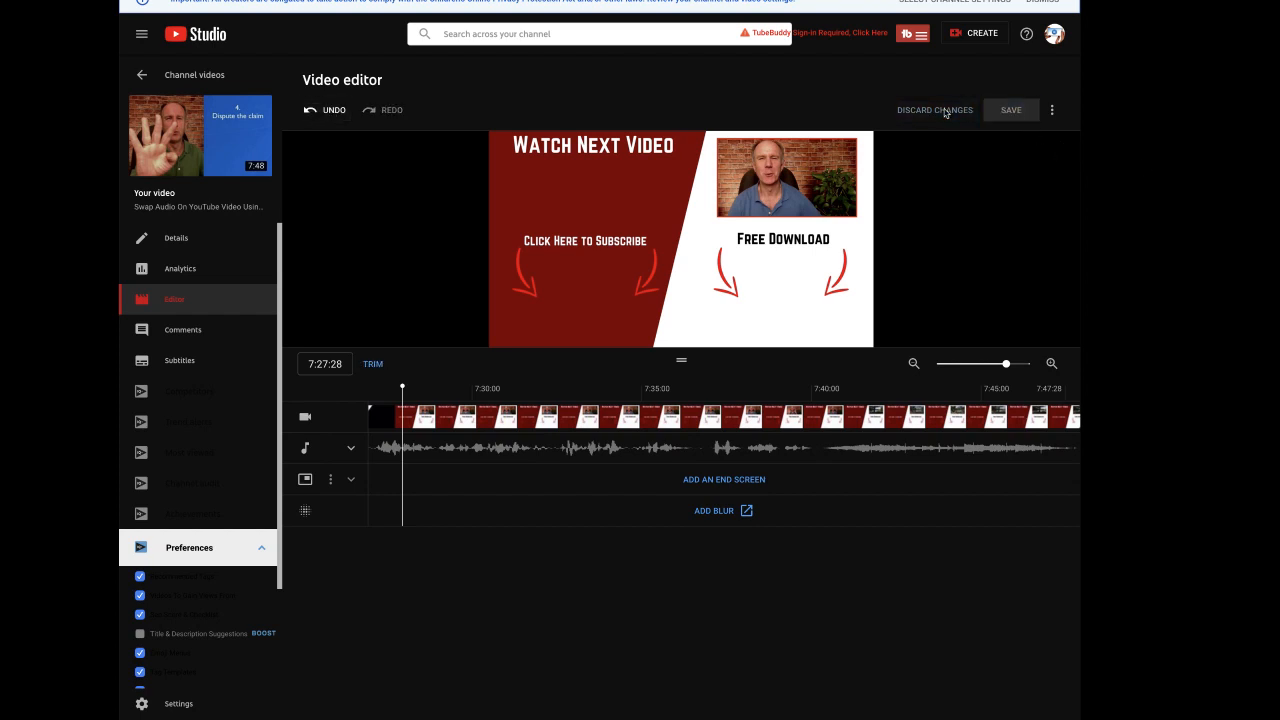
pyautogui.click(336, 114)
pyautogui.click(336, 114)
# Move the playhead back to 7:17:29 and examine the remaining part of the timeline up to the video's end
pyautogui.moveTo(402, 388); pyautogui.dragTo(376, 390)
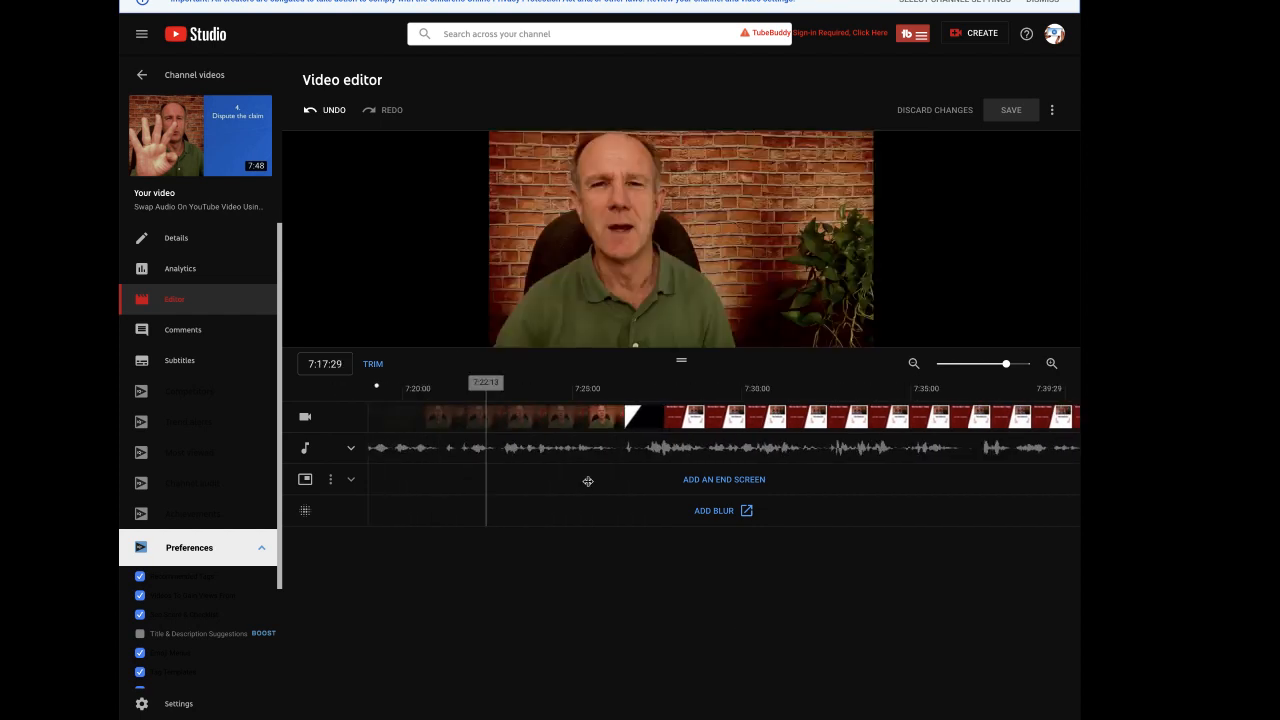
pyautogui.click(714, 511)
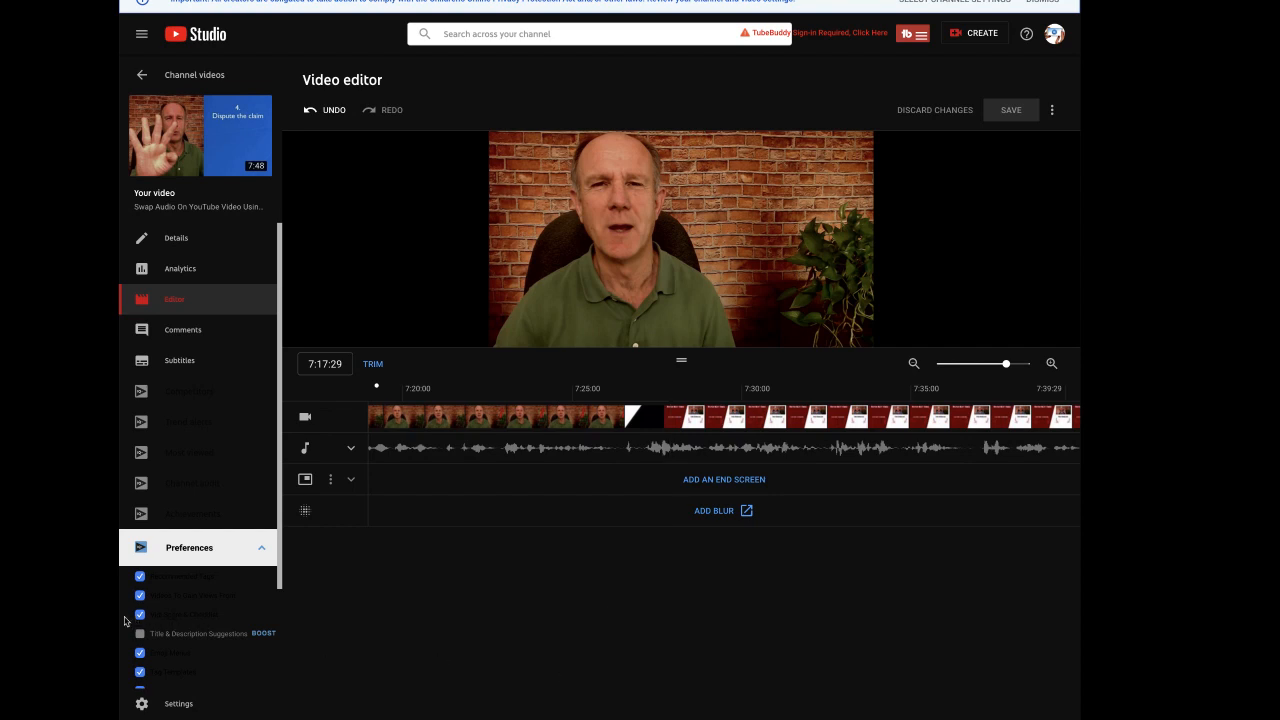
pyautogui.scroll(-1, 174, 617)
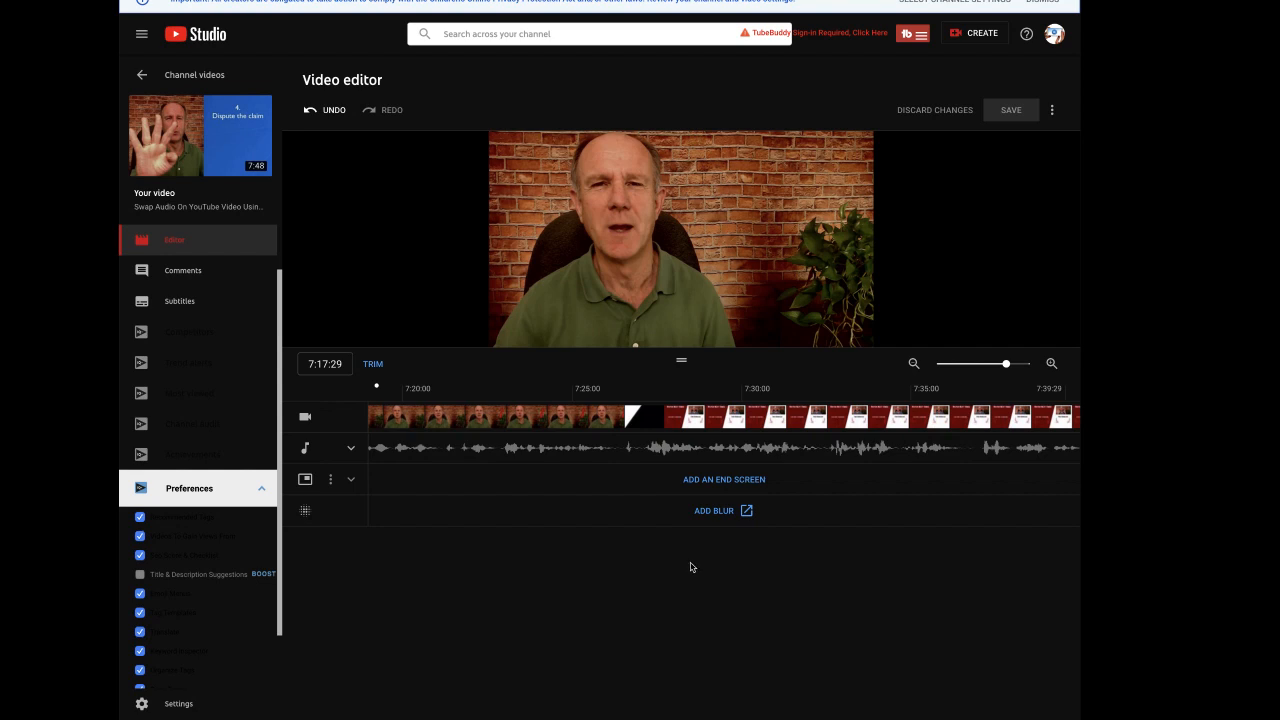
pyautogui.hscroll(3, 718, 514)
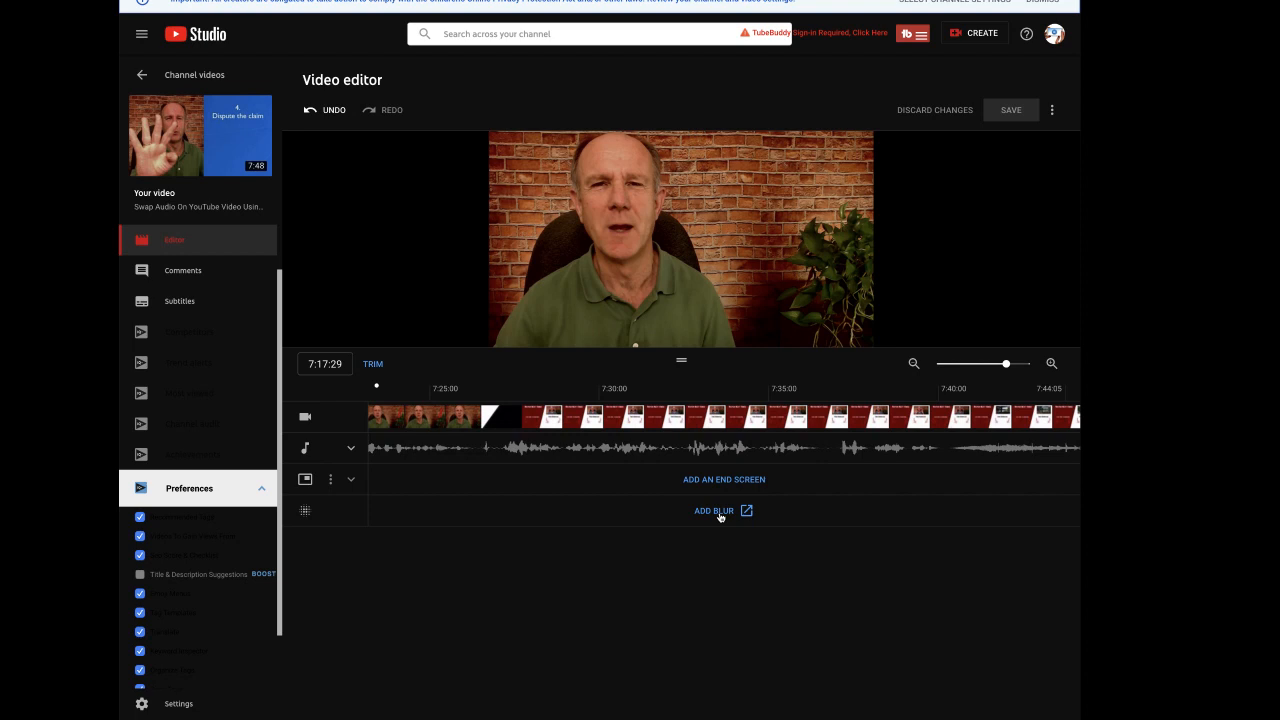
pyautogui.hscroll(3, 719, 517)
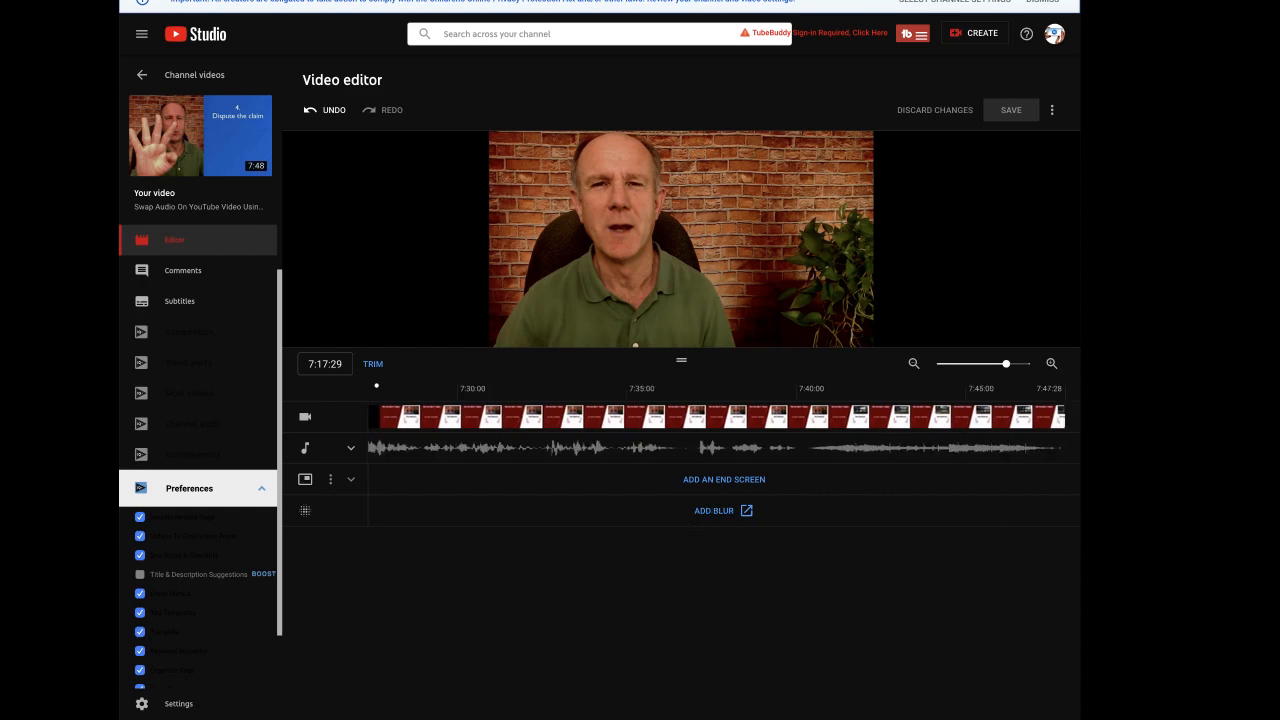
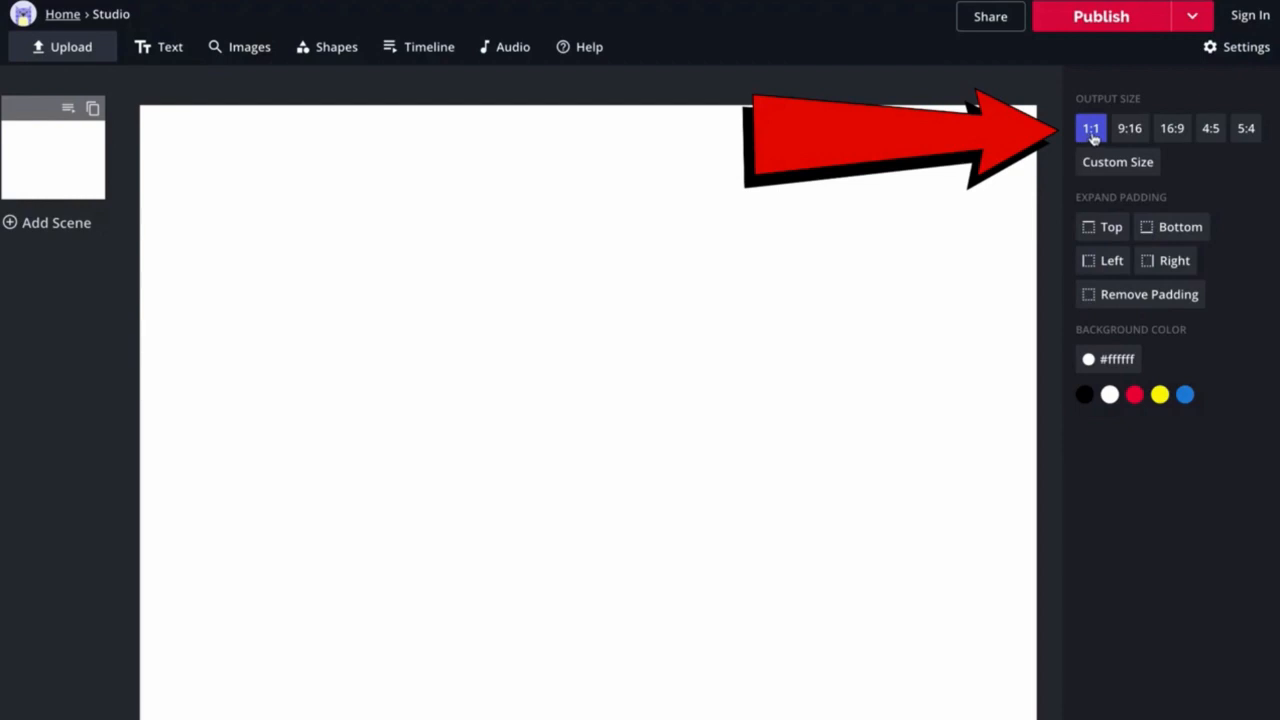
# Switch to the Kapwing Studio project, set the output size to 16:9 and add four blank scenes
pyautogui.click(1134, 134)
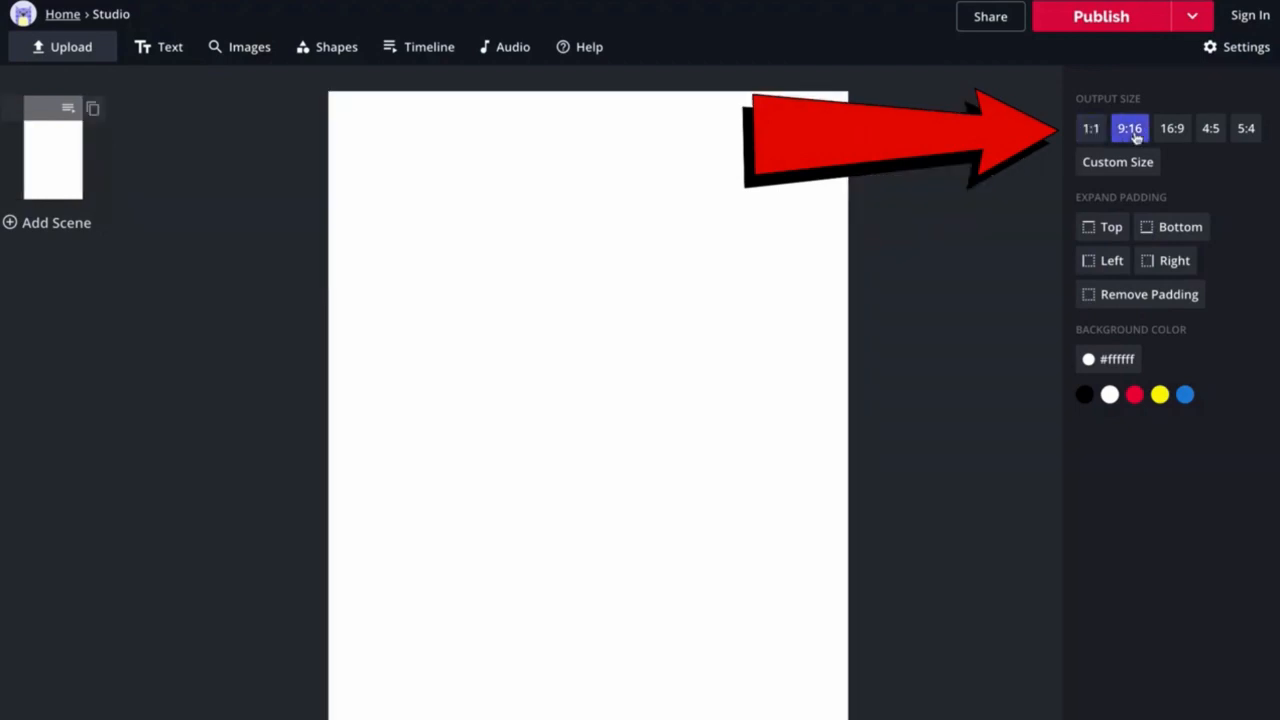
pyautogui.click(1175, 135)
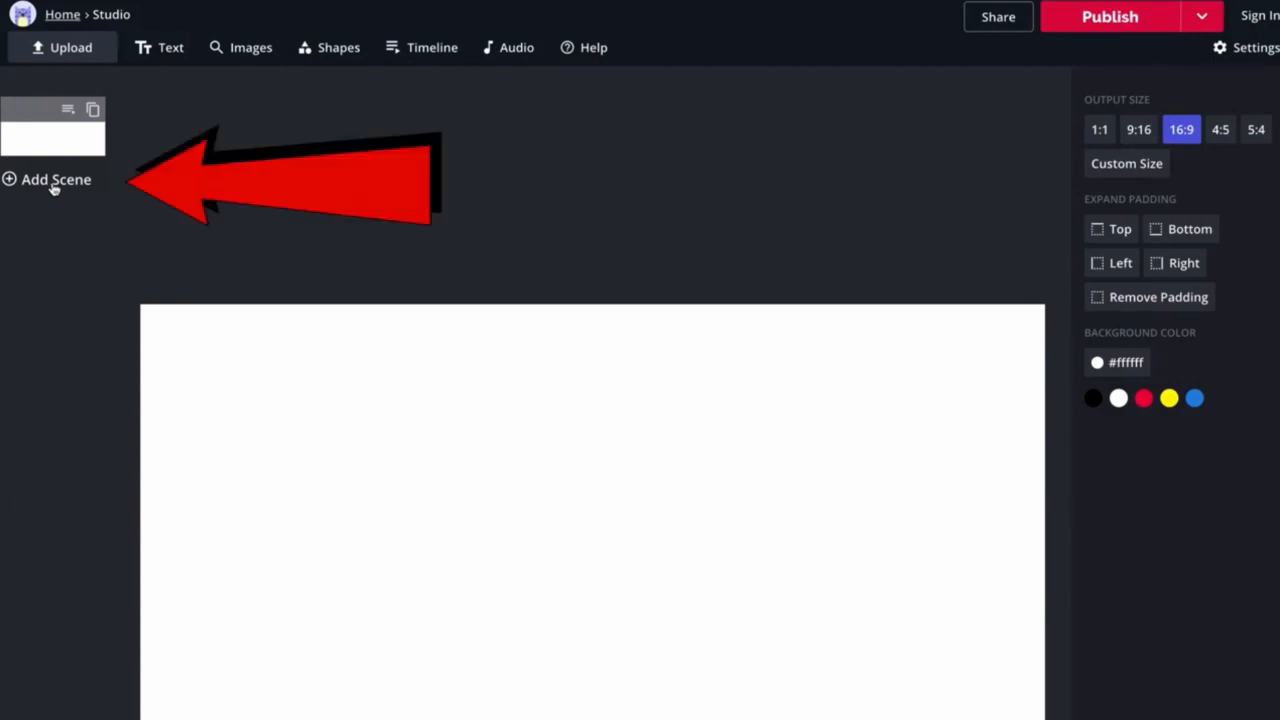
pyautogui.click(54, 187)
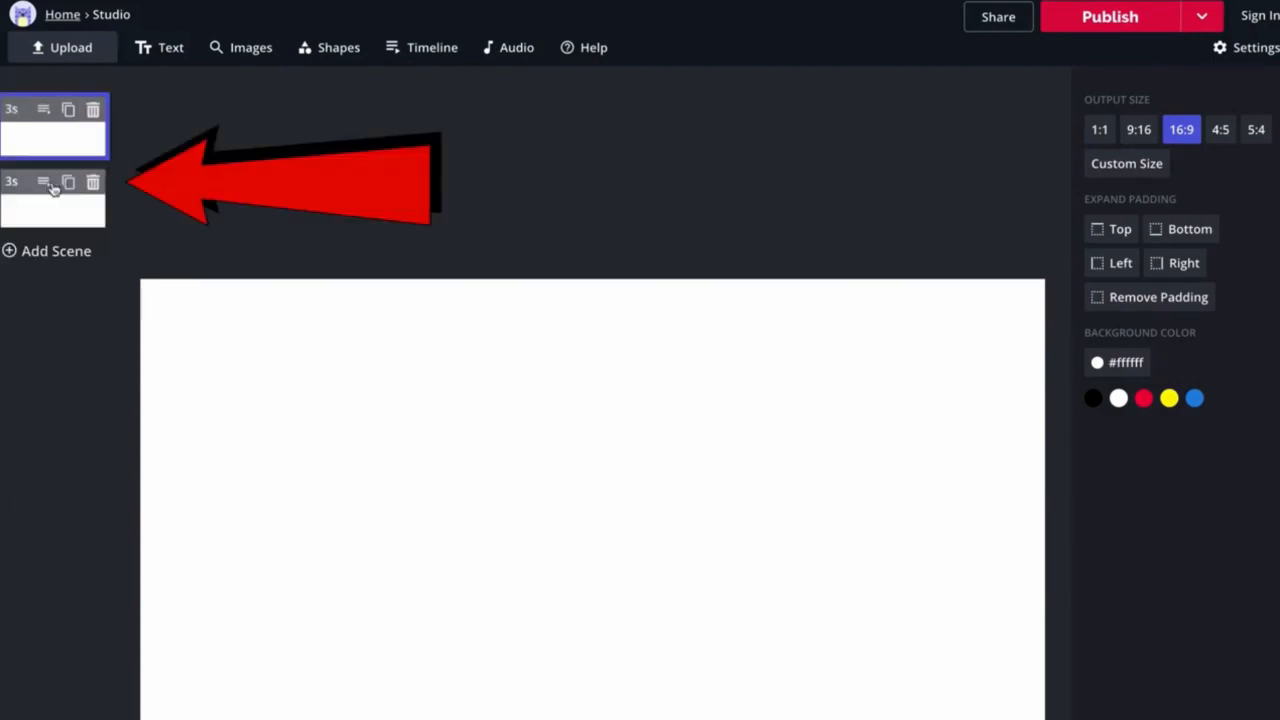
pyautogui.click(50, 252)
pyautogui.click(56, 323)
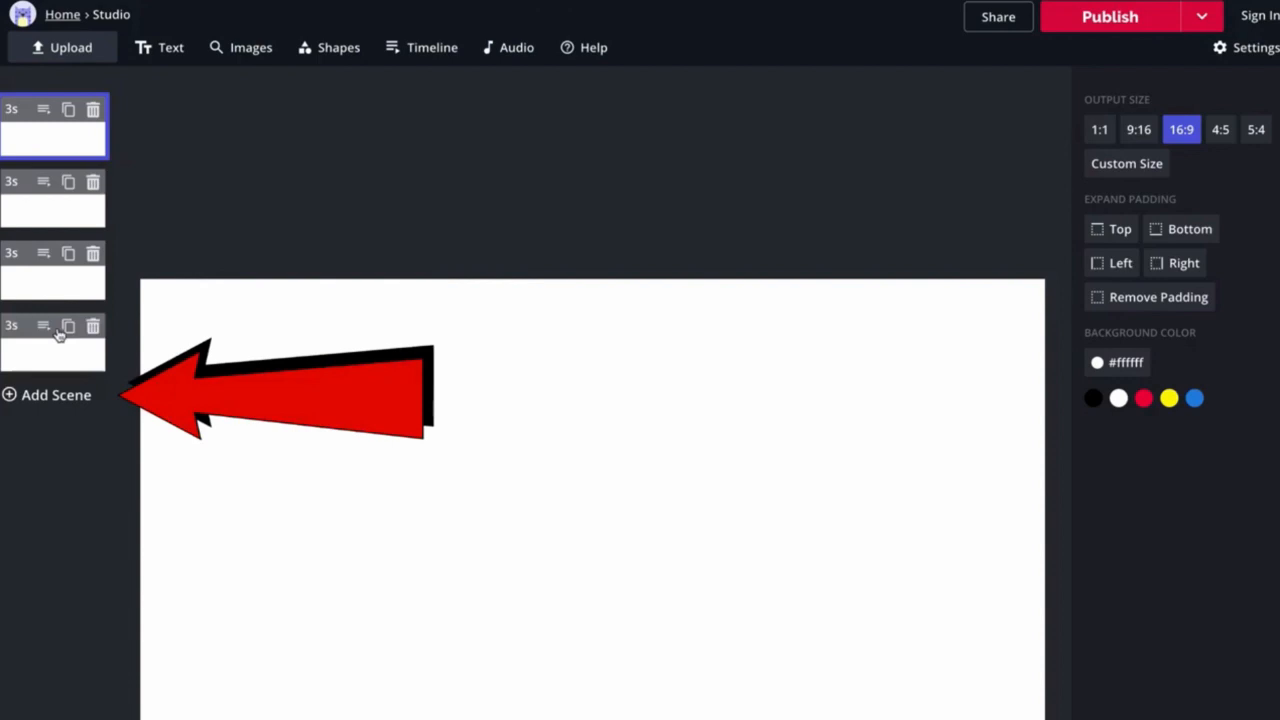
pyautogui.click(66, 396)
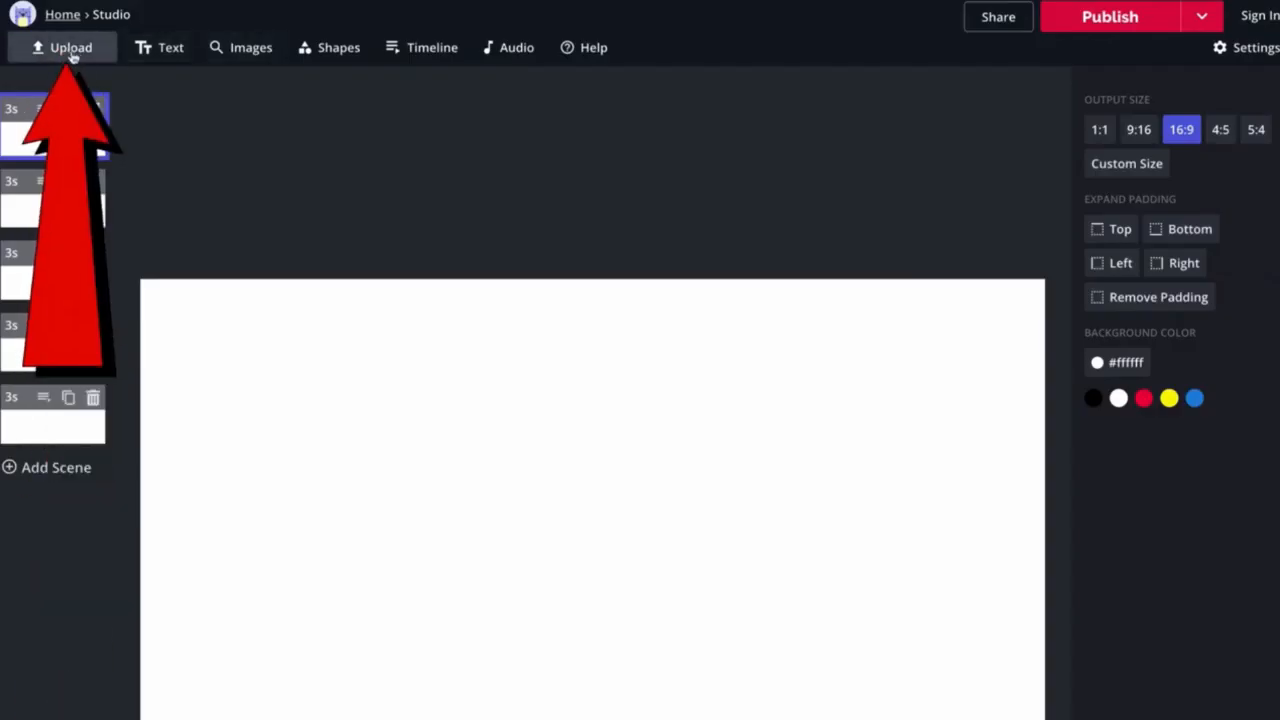
# Upload the image IMG_4980 2.JPG from the KAYAK2 folder on the Desktop into the first scene
pyautogui.click(71, 50)
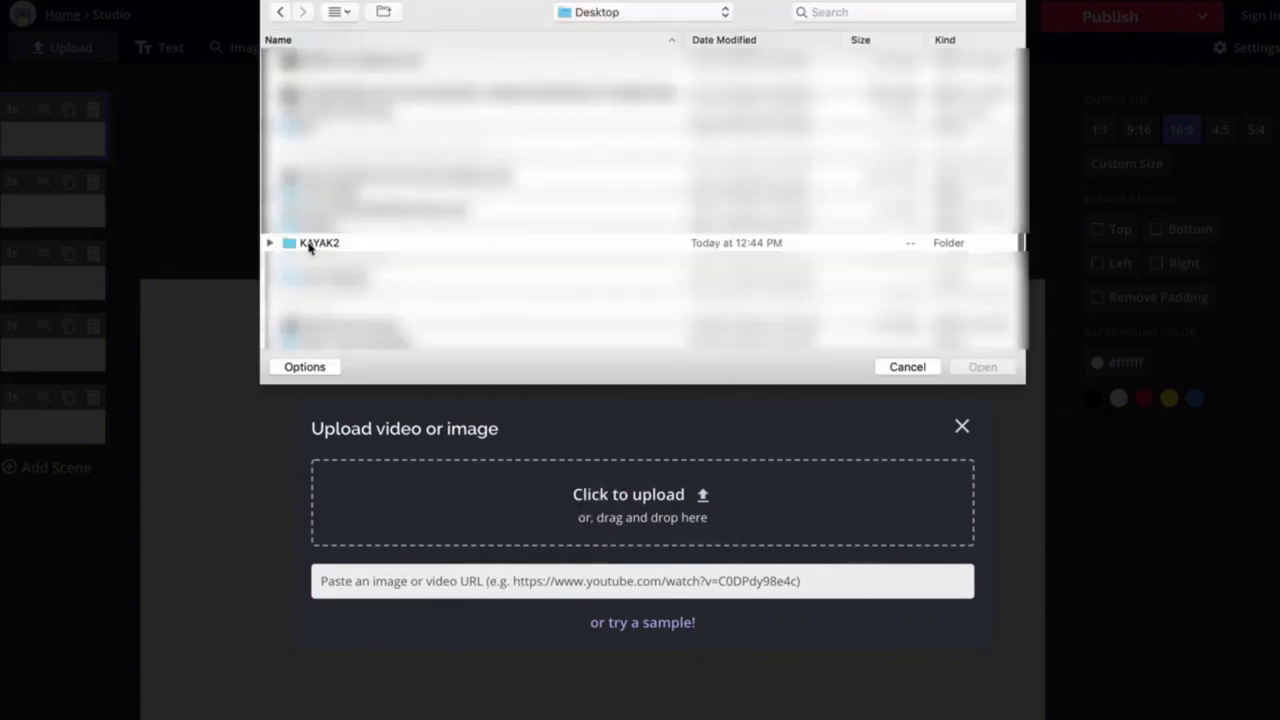
pyautogui.doubleClick(320, 246)
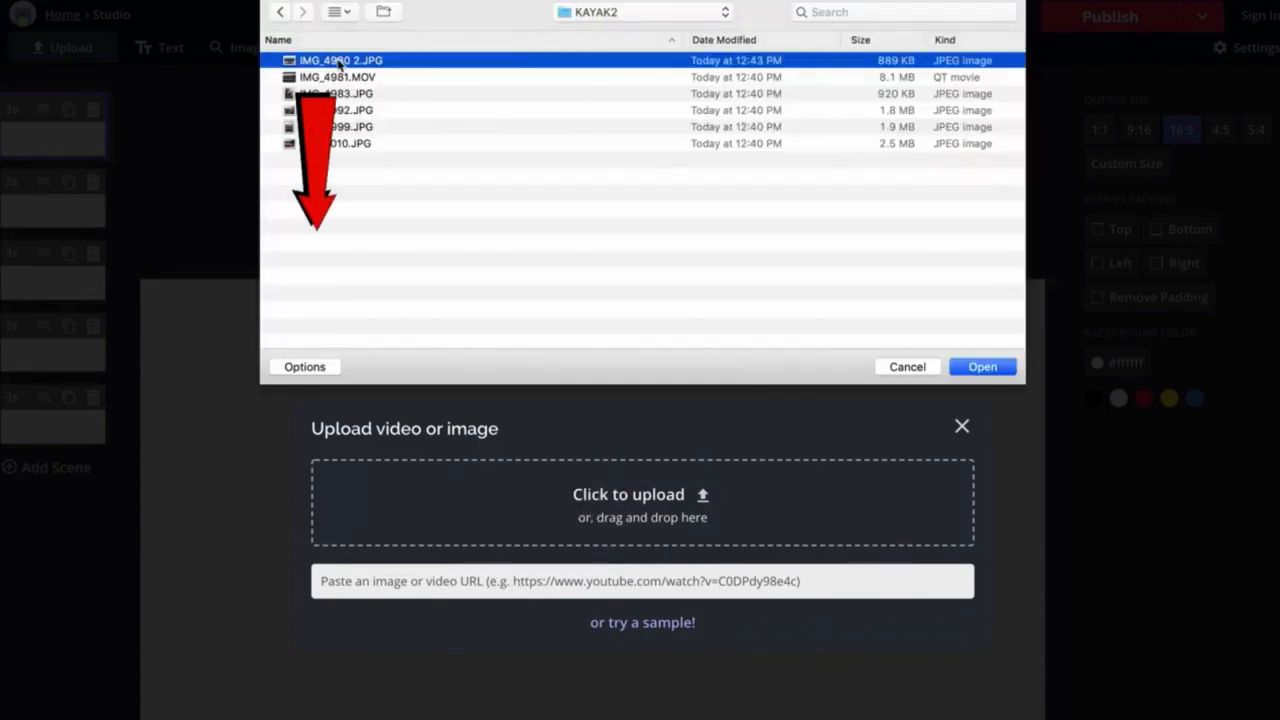
pyautogui.click(995, 368)
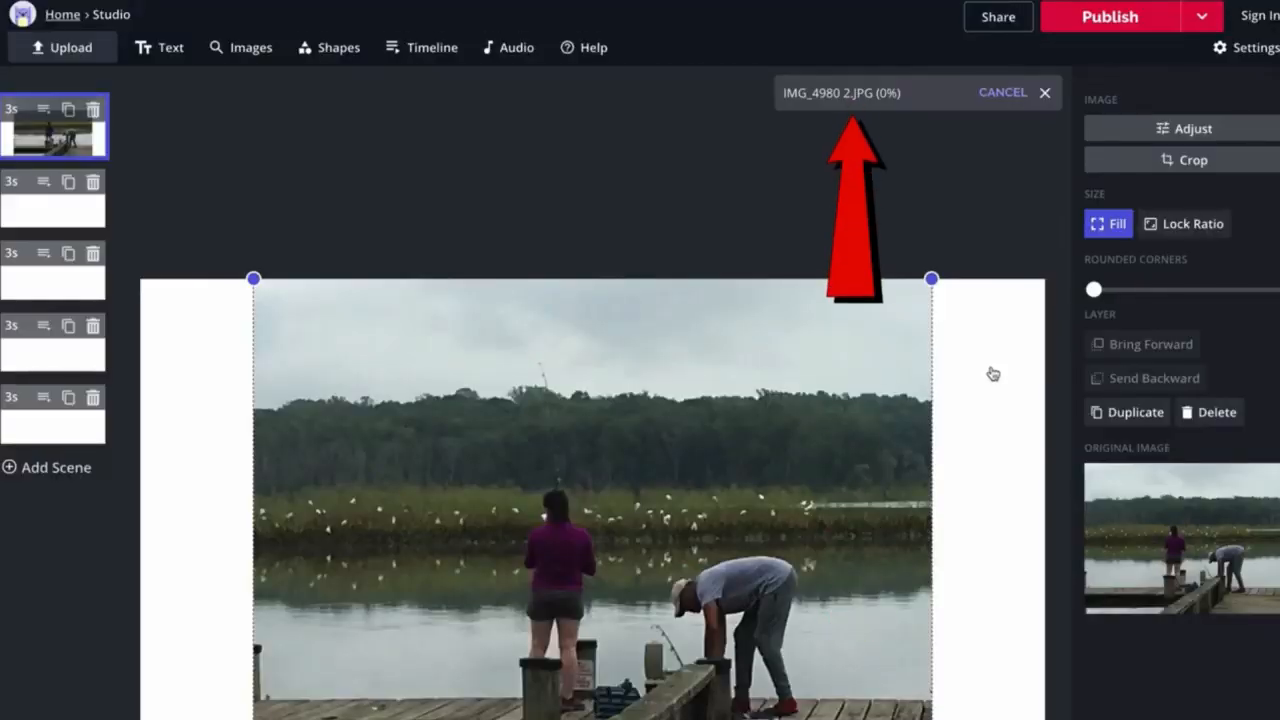
# Open the first scene's dock image for cropping and preview the 1:1, 16:9, 9:16, 1:2.4, 4:5, 5:4 and 820:312 presets
pyautogui.click(1183, 136)
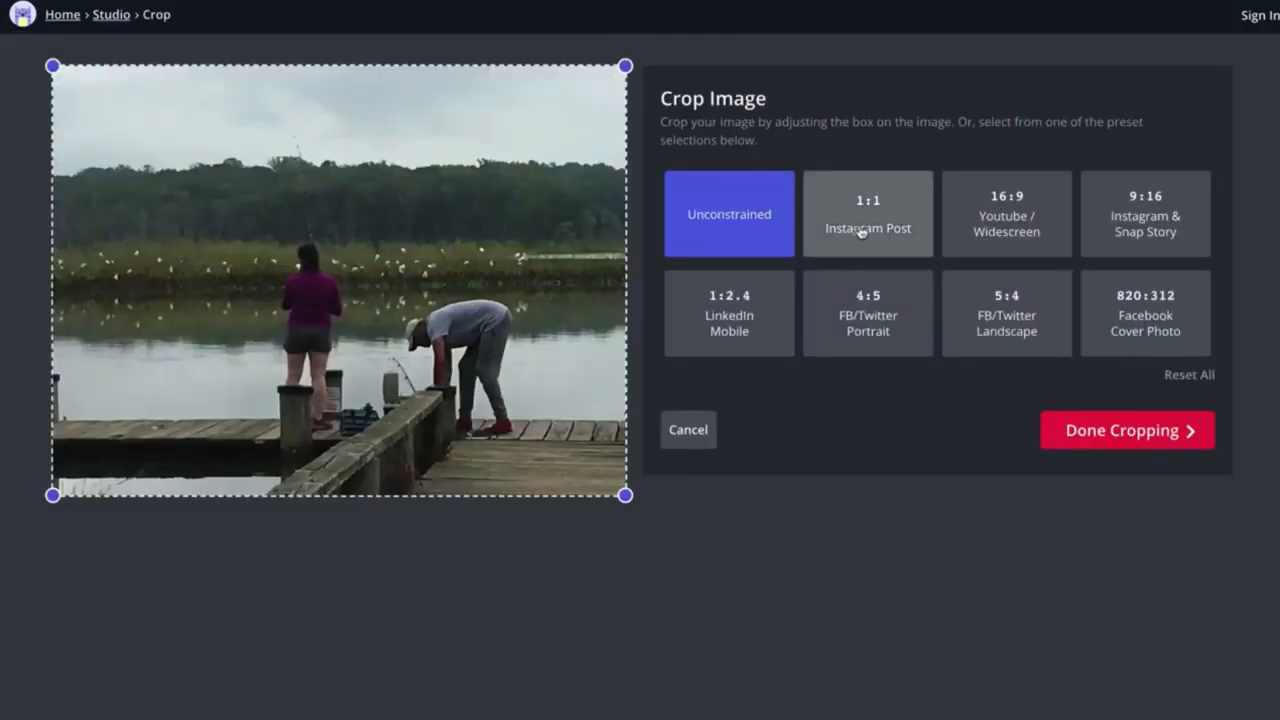
pyautogui.click(861, 233)
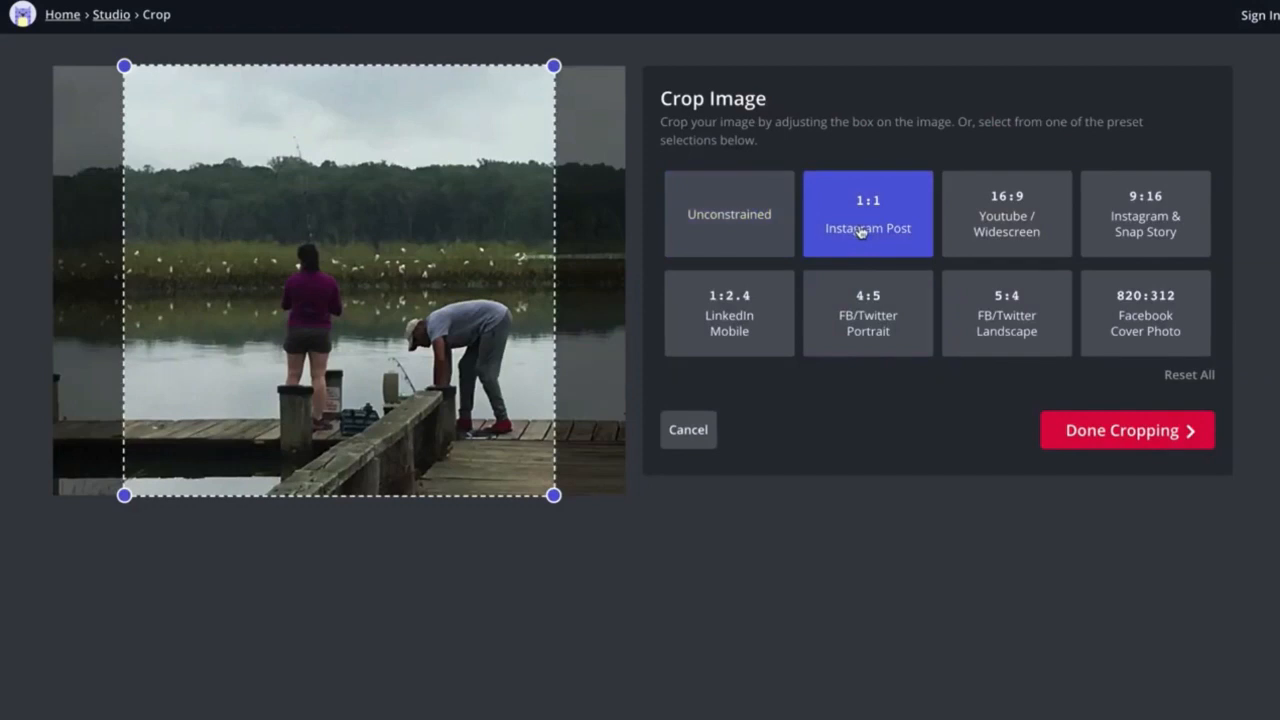
pyautogui.click(1000, 229)
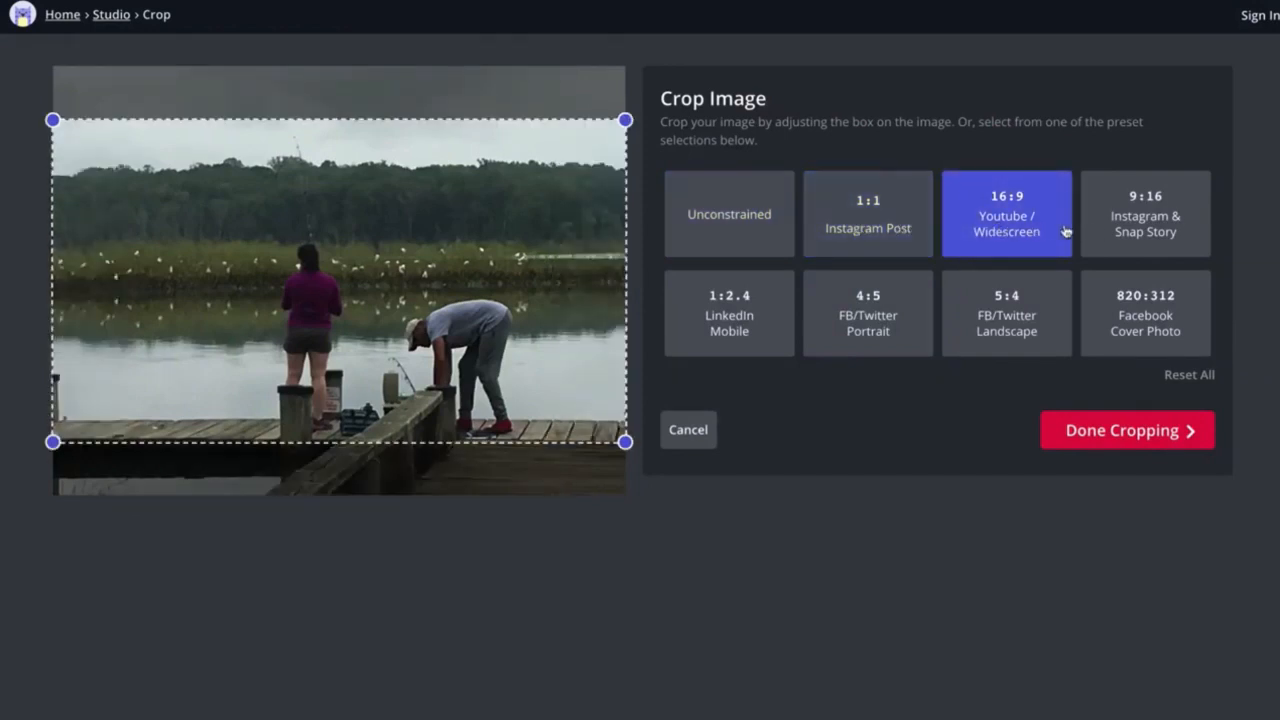
pyautogui.click(1138, 234)
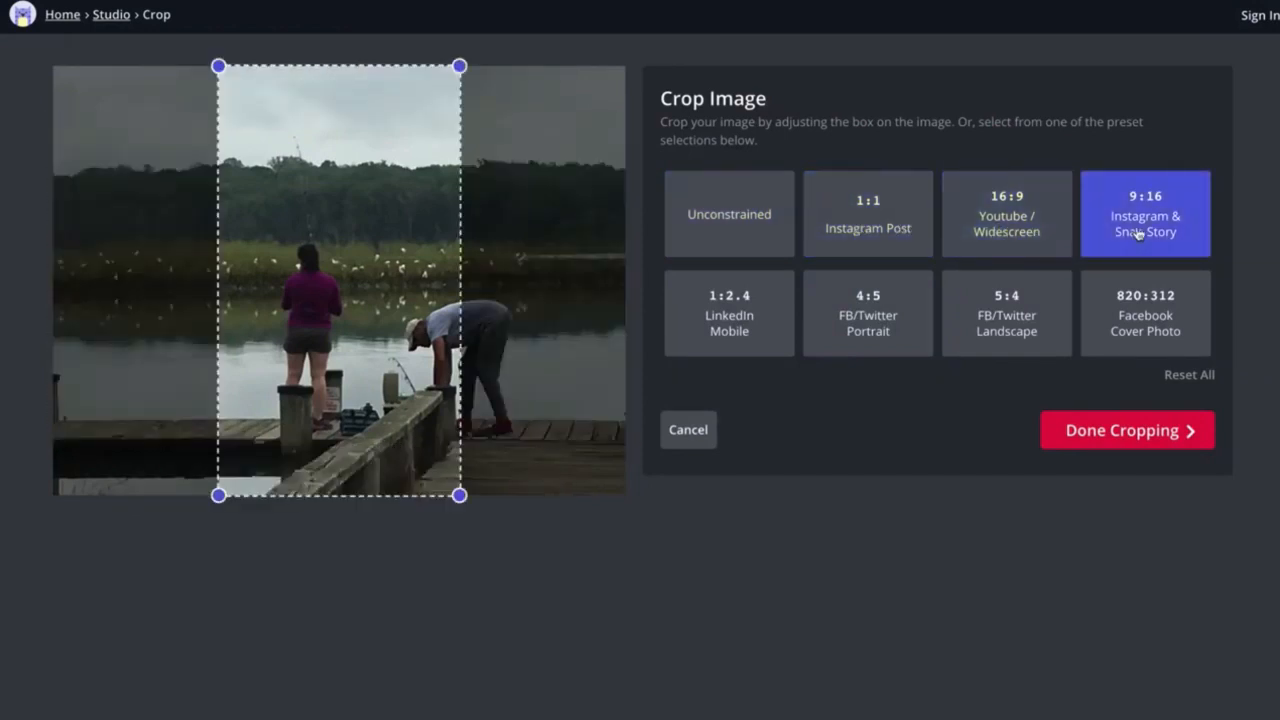
pyautogui.click(731, 329)
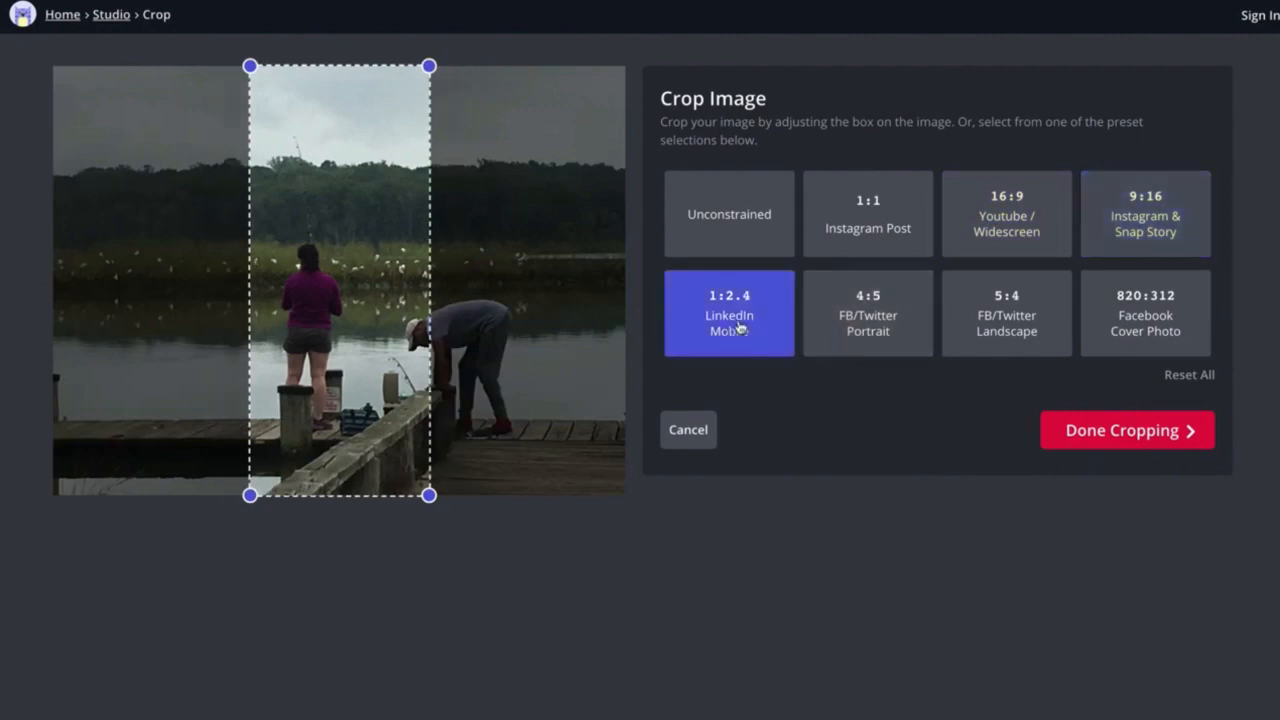
pyautogui.click(897, 333)
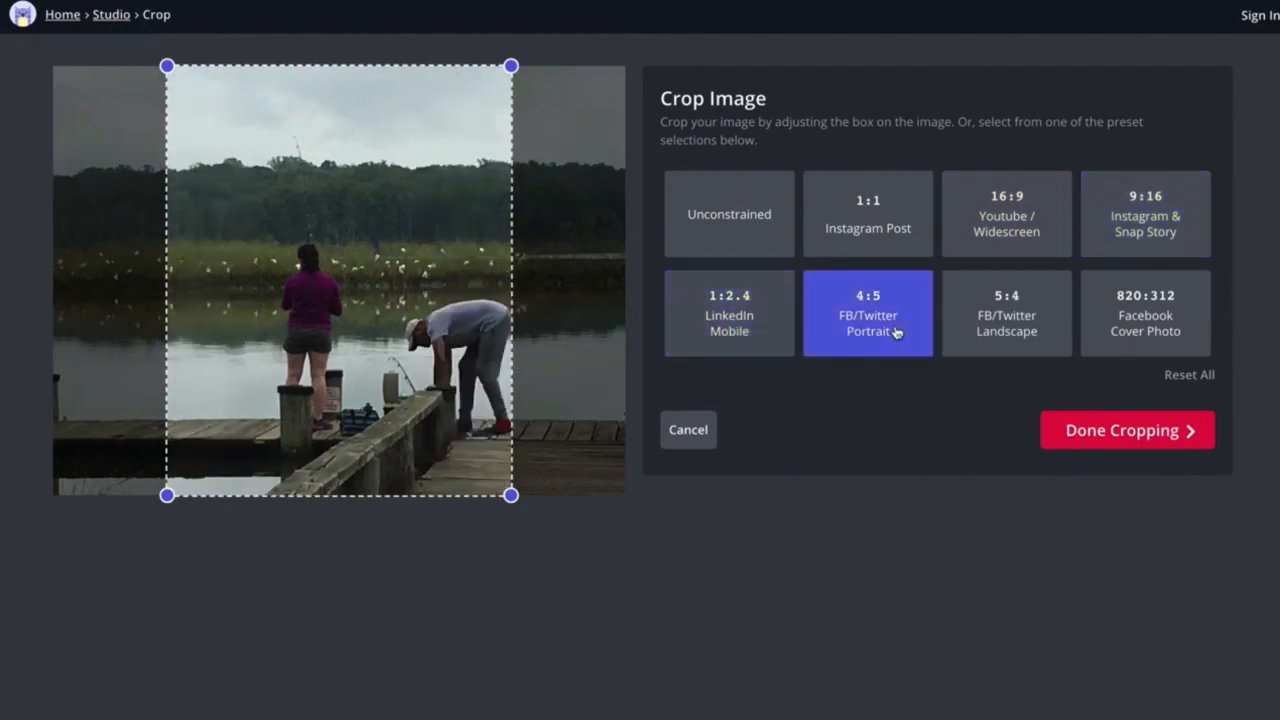
pyautogui.click(1022, 327)
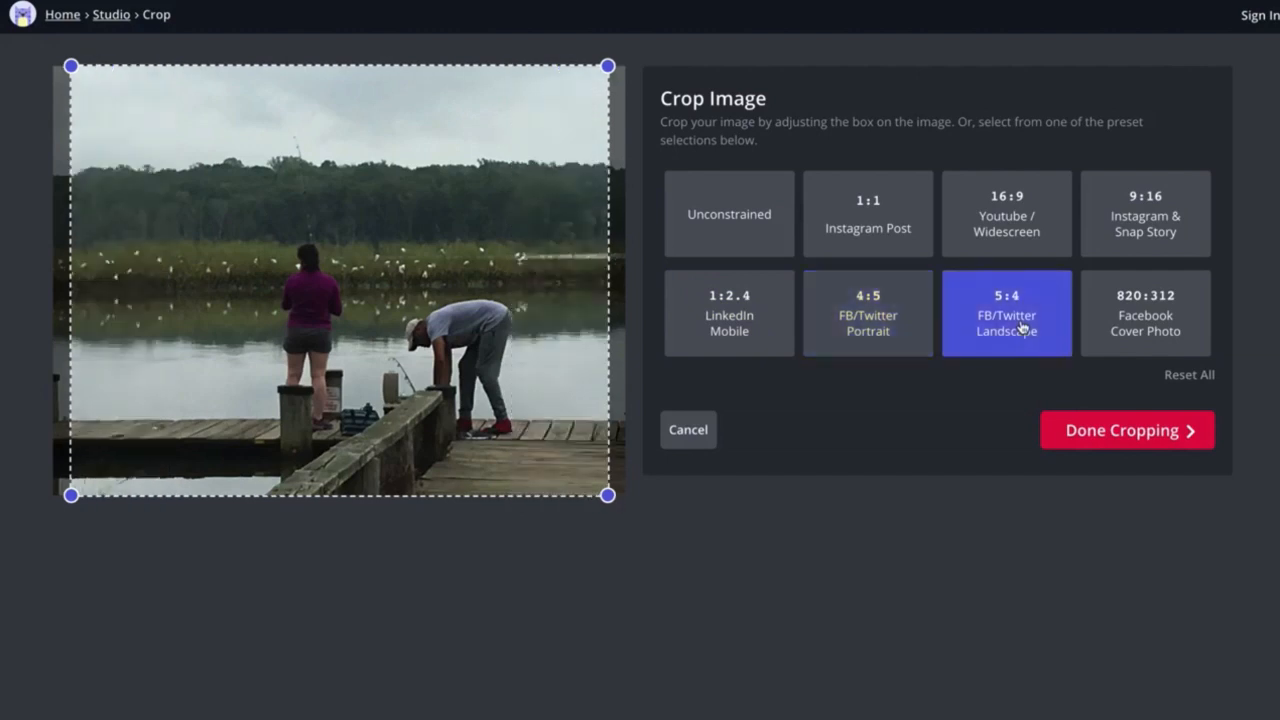
pyautogui.click(1128, 326)
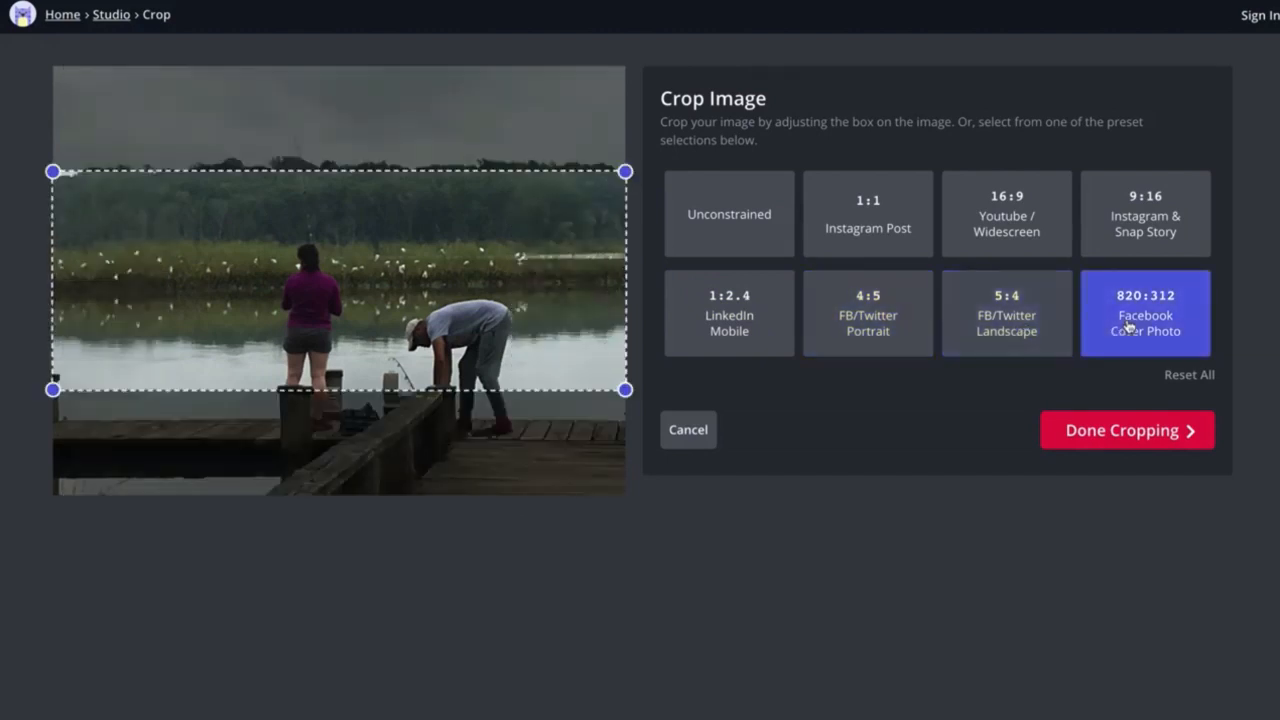
# Crop the dock image to 16:9 with the frame shifted slightly down, and enlarge it to fill the canvas
pyautogui.click(1009, 231)
pyautogui.moveTo(519, 312)
pyautogui.mouseDown()
pyautogui.moveTo(519, 340)
pyautogui.moveTo(519, 310)
pyautogui.moveTo(519, 339)
pyautogui.moveTo(519, 322)
pyautogui.mouseUp()
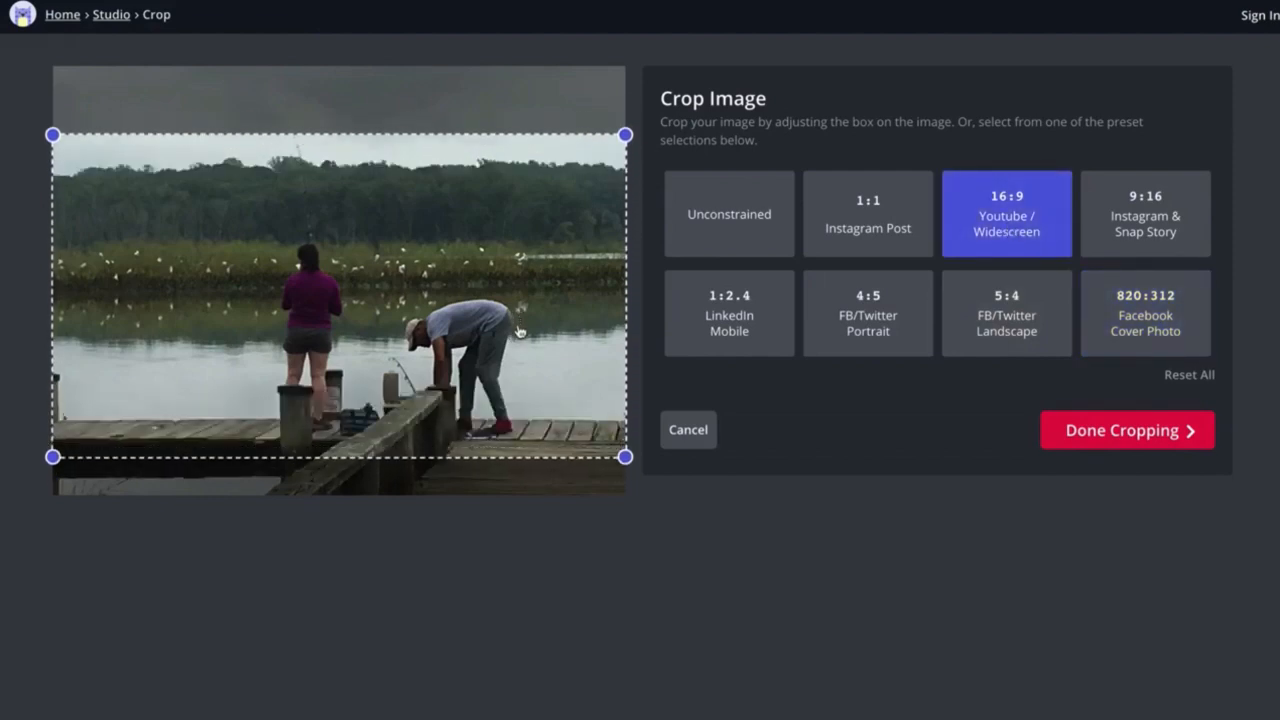
pyautogui.click(1117, 440)
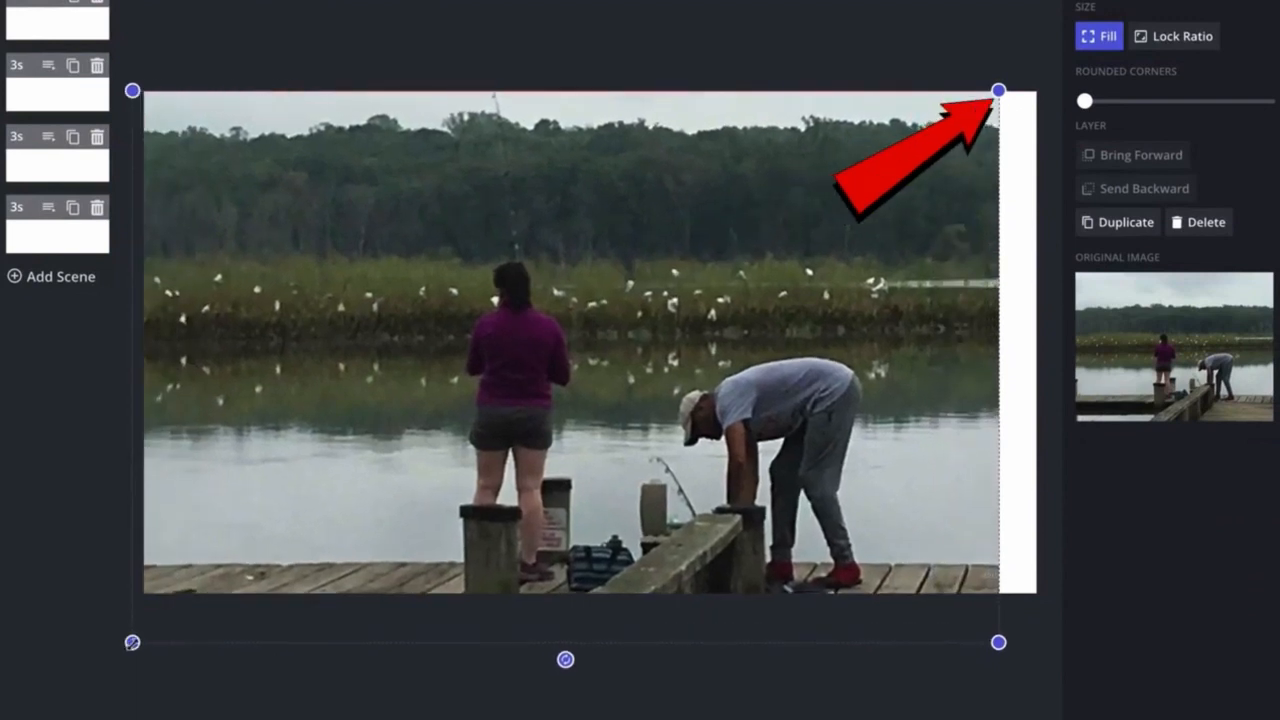
pyautogui.moveTo(998, 640); pyautogui.dragTo(1037, 646)
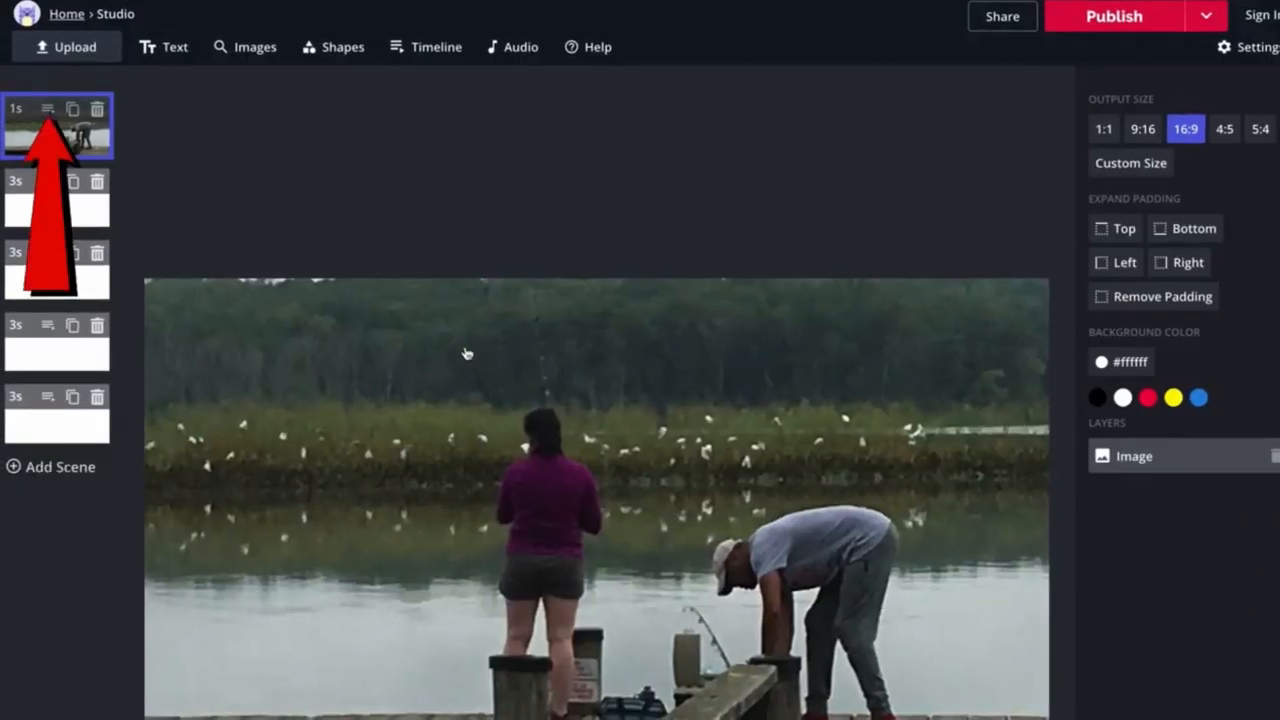
# Set the first scene's duration to 2 seconds in its timeline
pyautogui.click(52, 113)
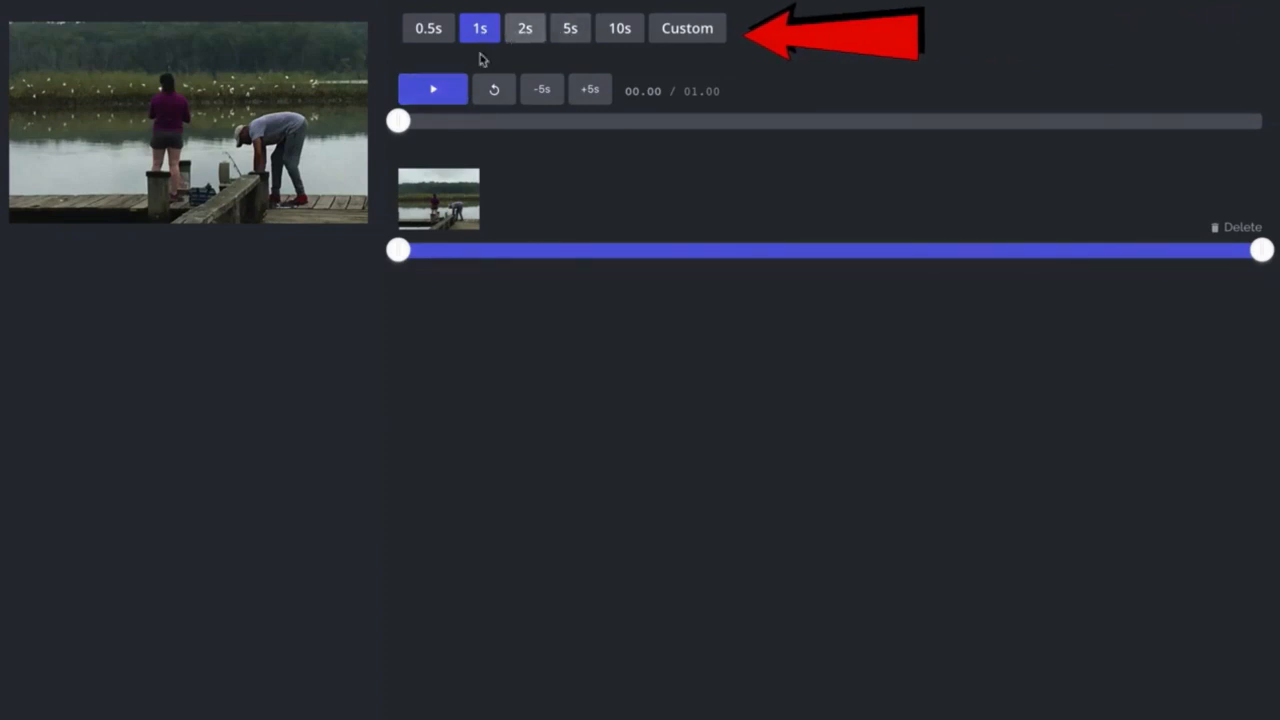
pyautogui.click(526, 30)
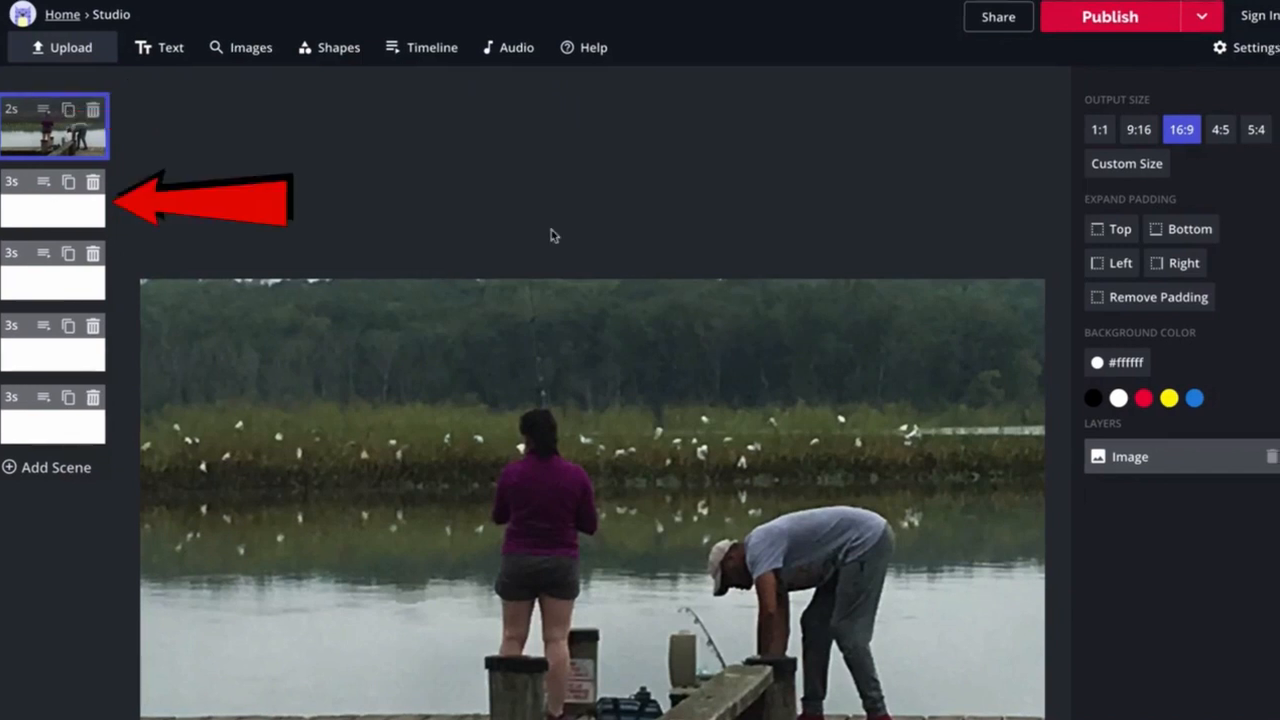
# Select the second scene, search the images for "sunset on water" and pick the dark seascape with the large red sun
pyautogui.click(58, 216)
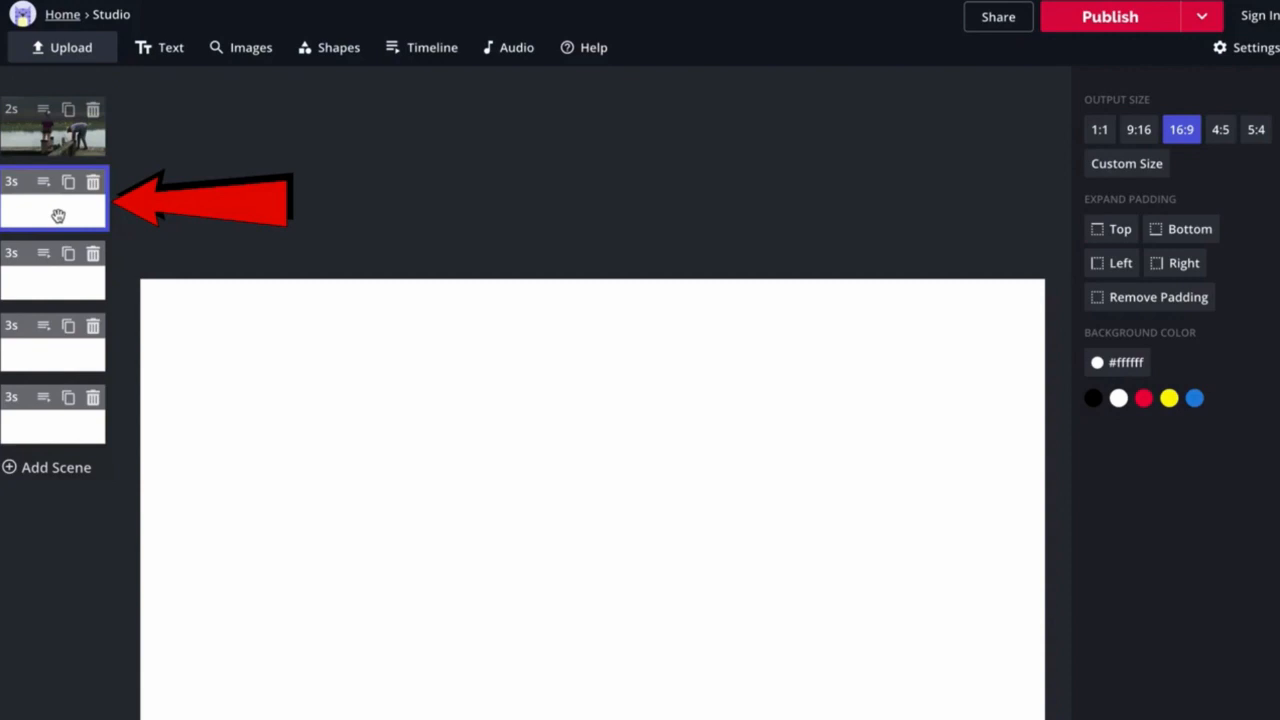
pyautogui.click(250, 57)
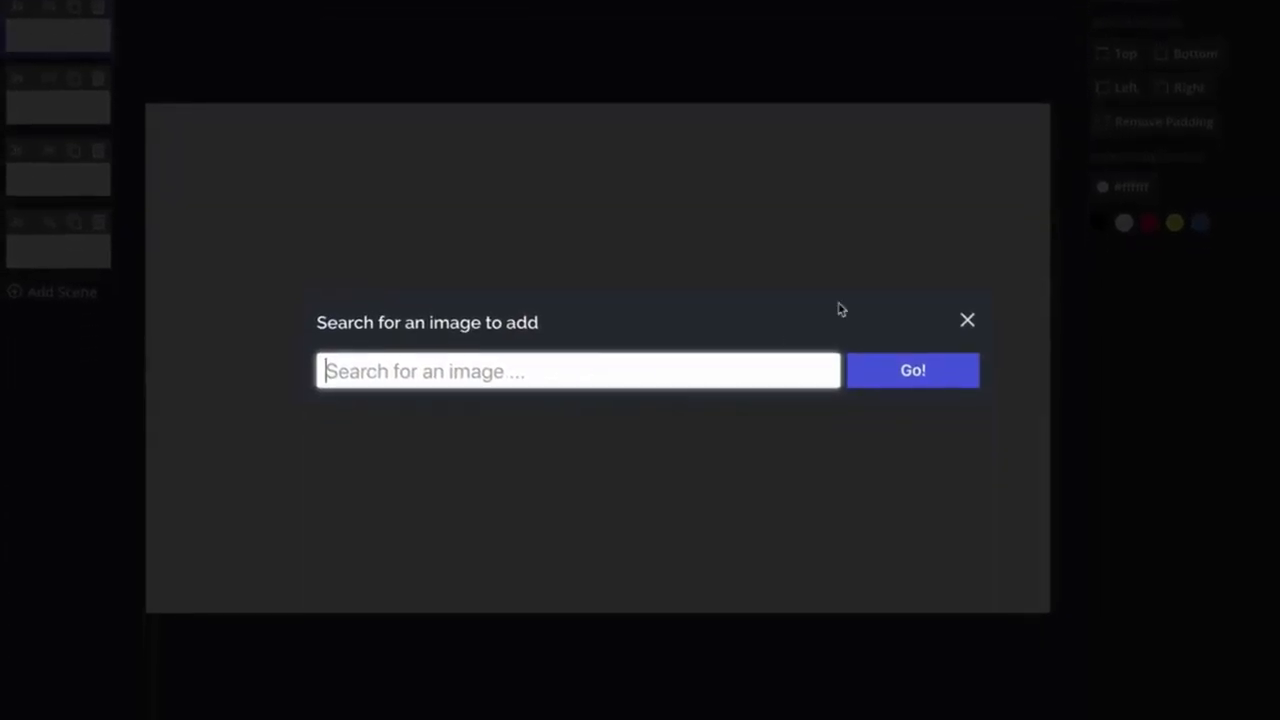
pyautogui.write('sunset on water')
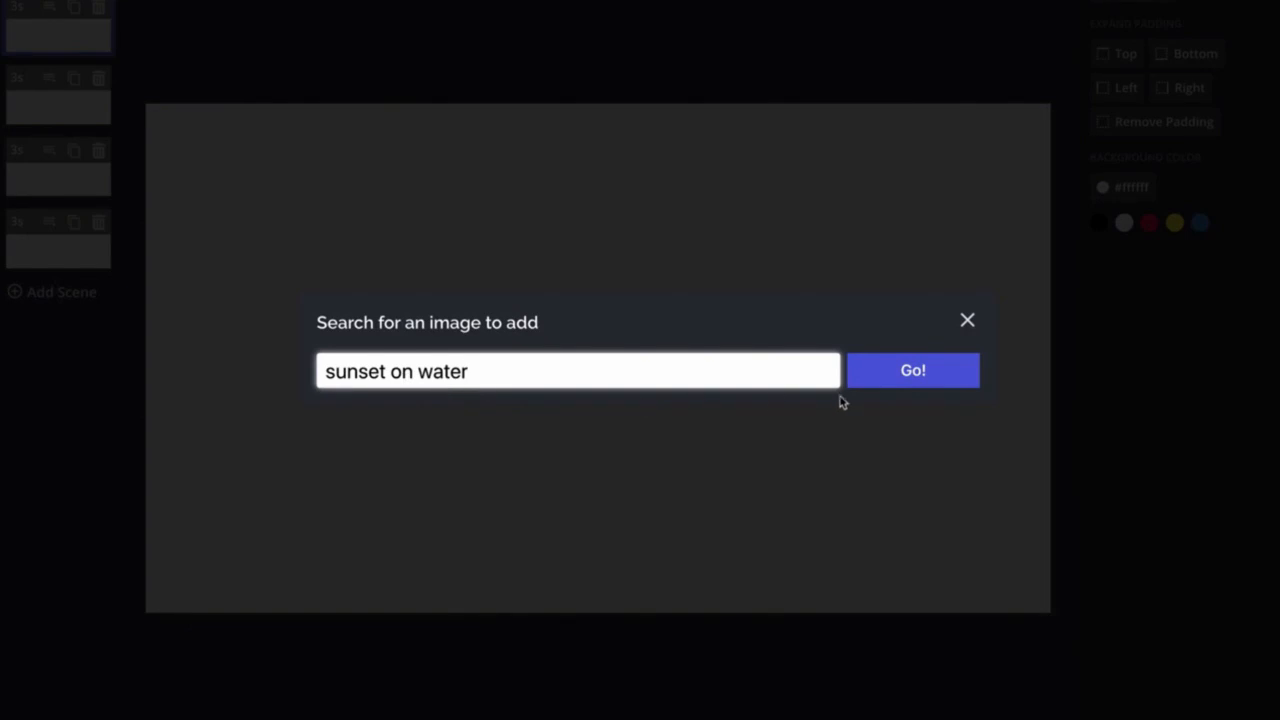
pyautogui.click(903, 378)
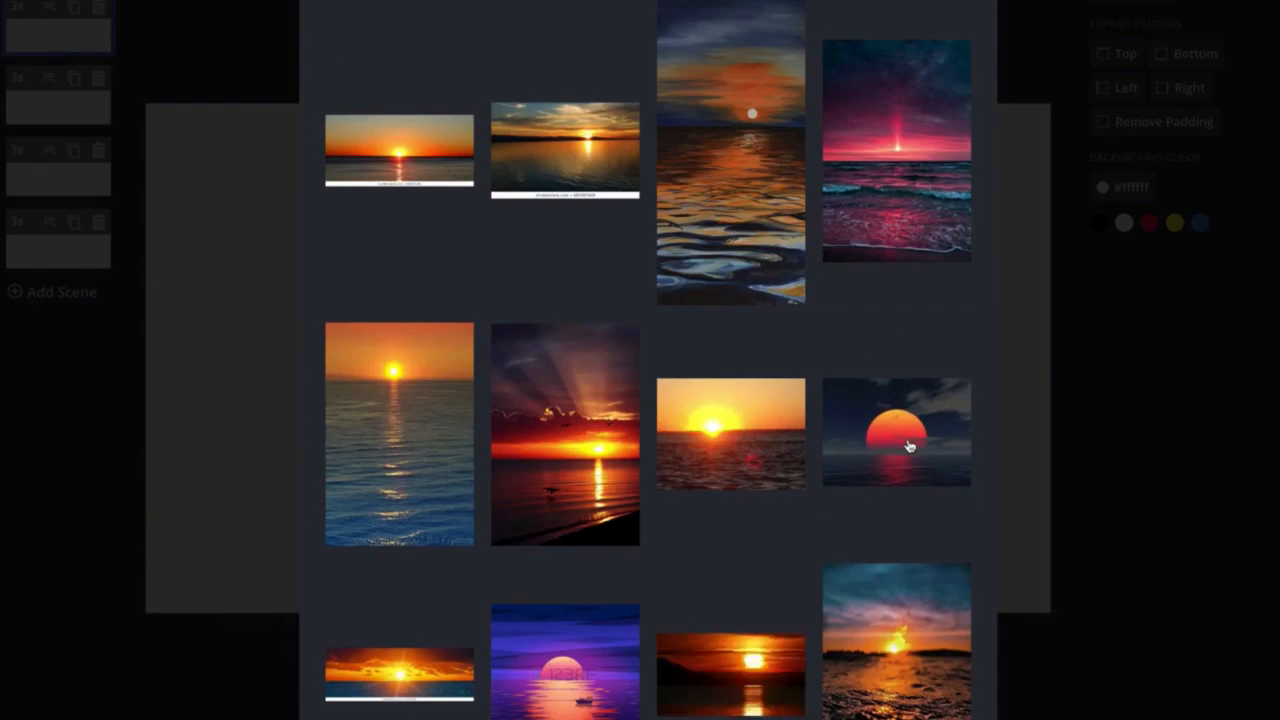
pyautogui.click(909, 446)
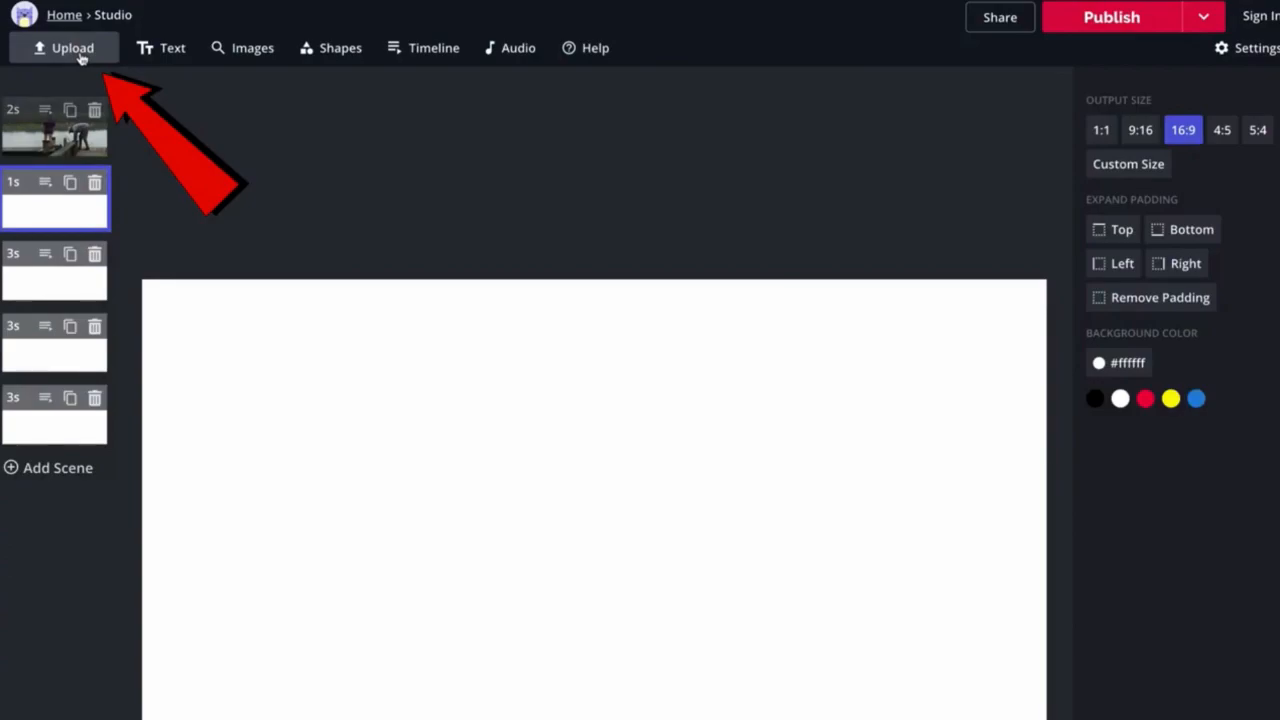
# Upload the image IMG_4983.JPG from the KAYAK2 folder into the second scene
pyautogui.click(81, 56)
pyautogui.click(606, 500)
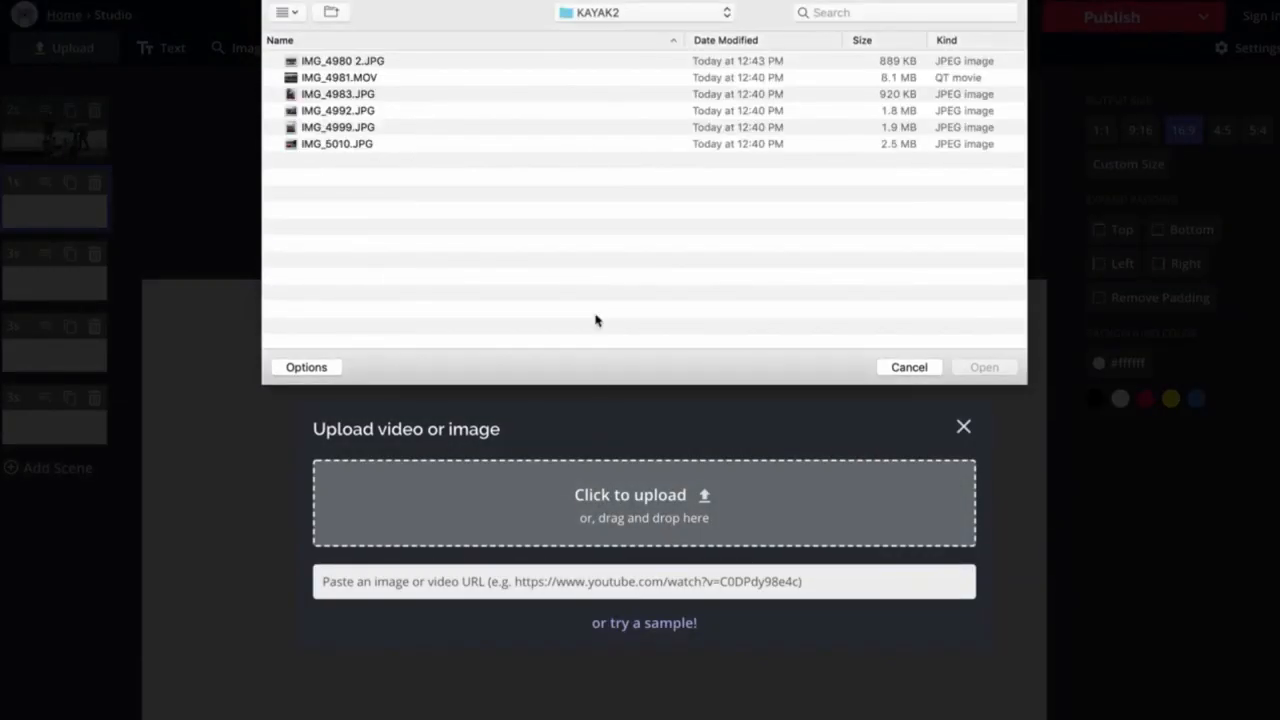
pyautogui.click(345, 94)
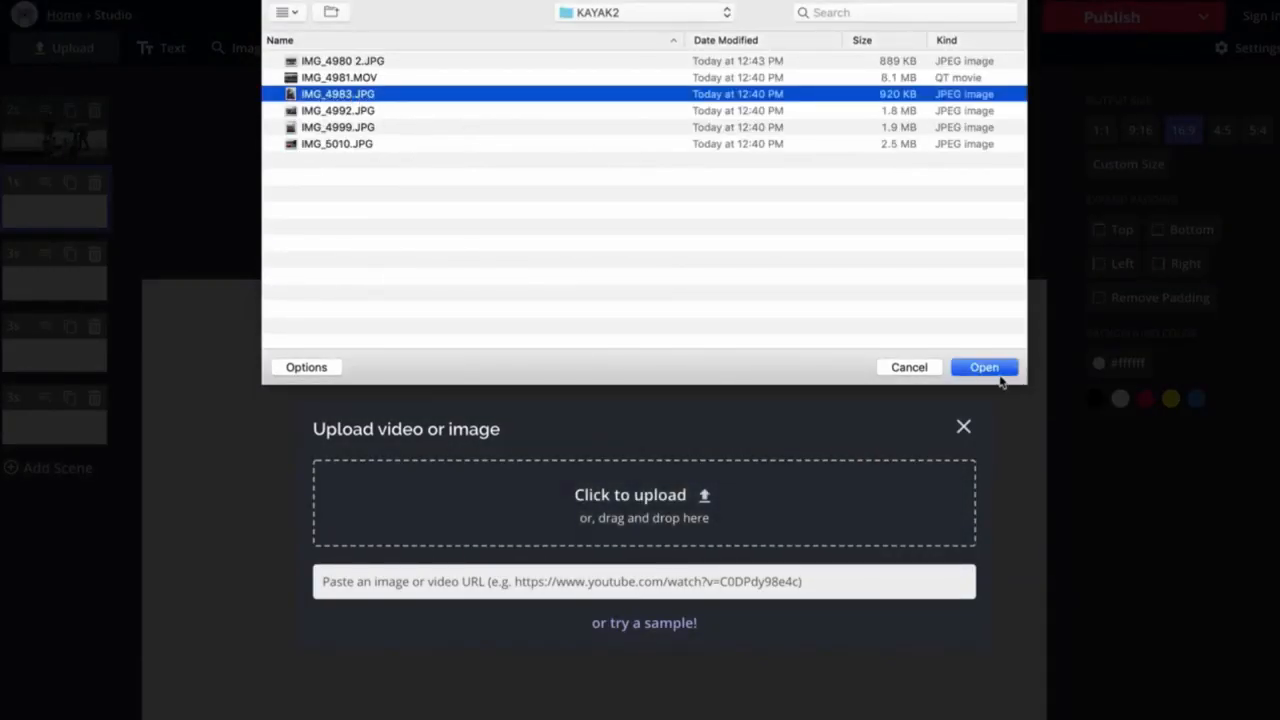
pyautogui.click(998, 372)
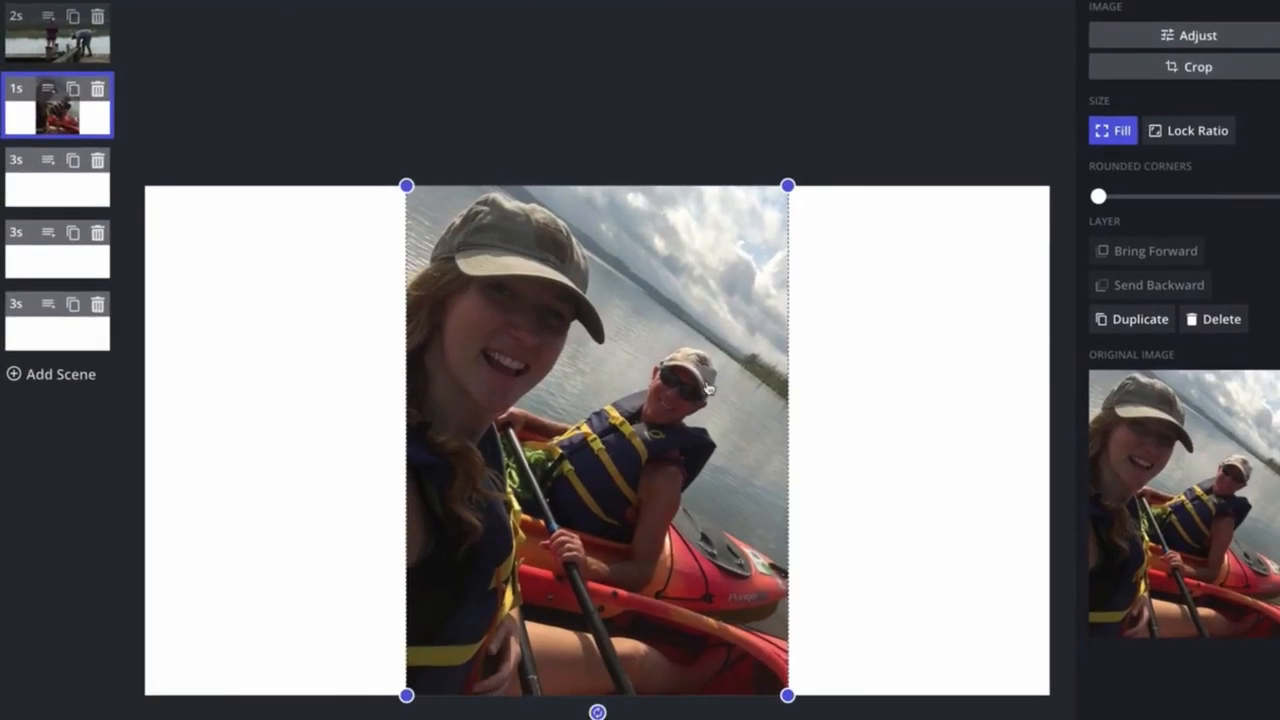
# Crop the kayak selfie to 16:9 with the frame moved up over both faces, and enlarge it to fill the canvas
pyautogui.click(1189, 72)
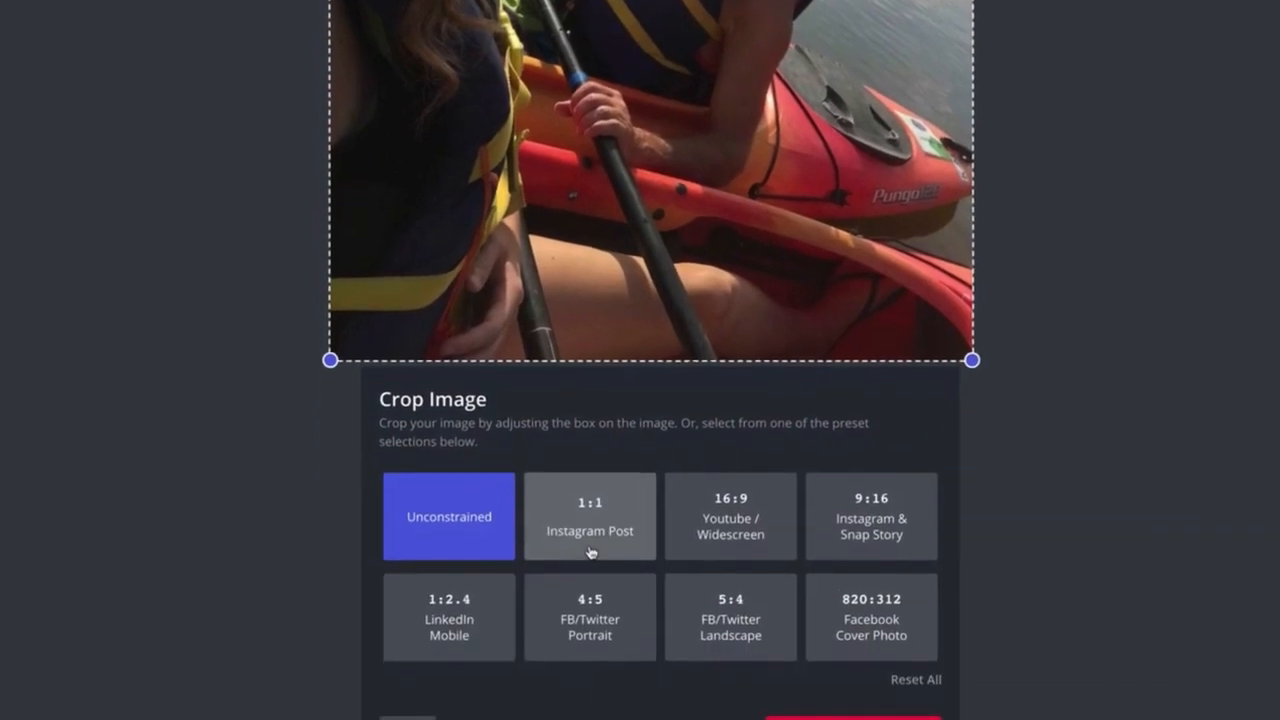
pyautogui.click(731, 520)
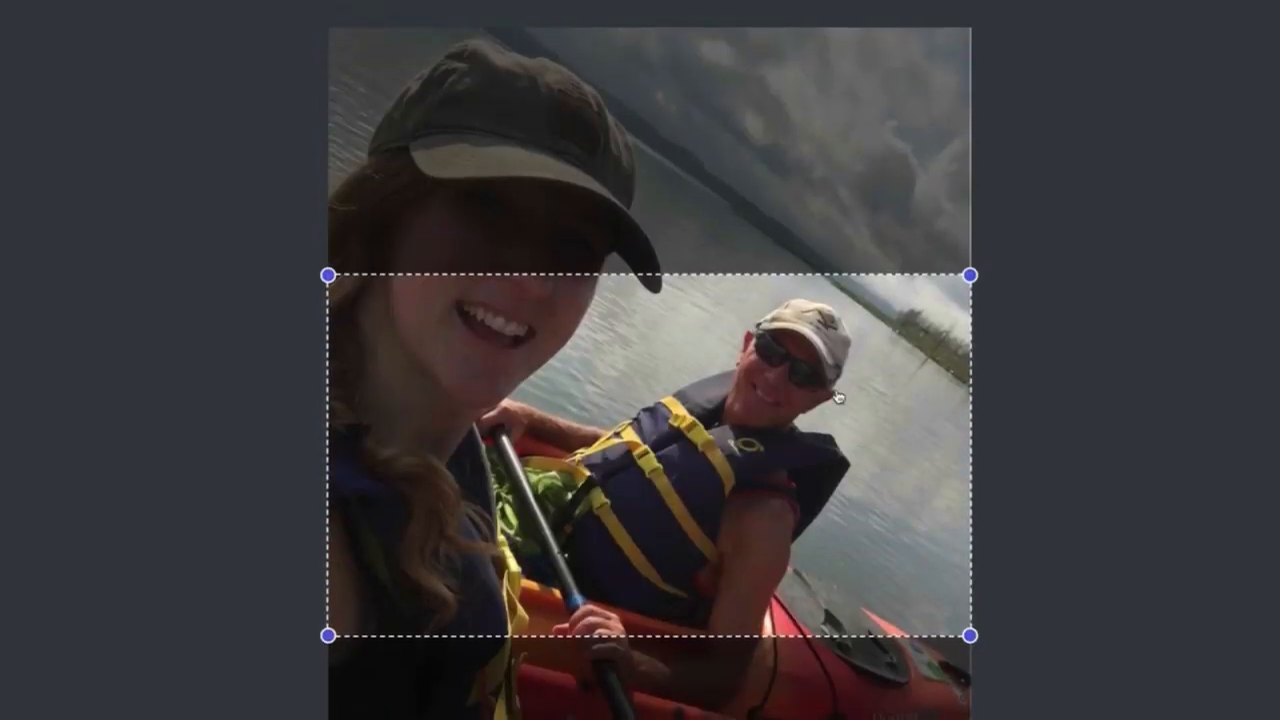
pyautogui.moveTo(839, 348); pyautogui.dragTo(810, 244)
pyautogui.scroll(-6, 810, 244)
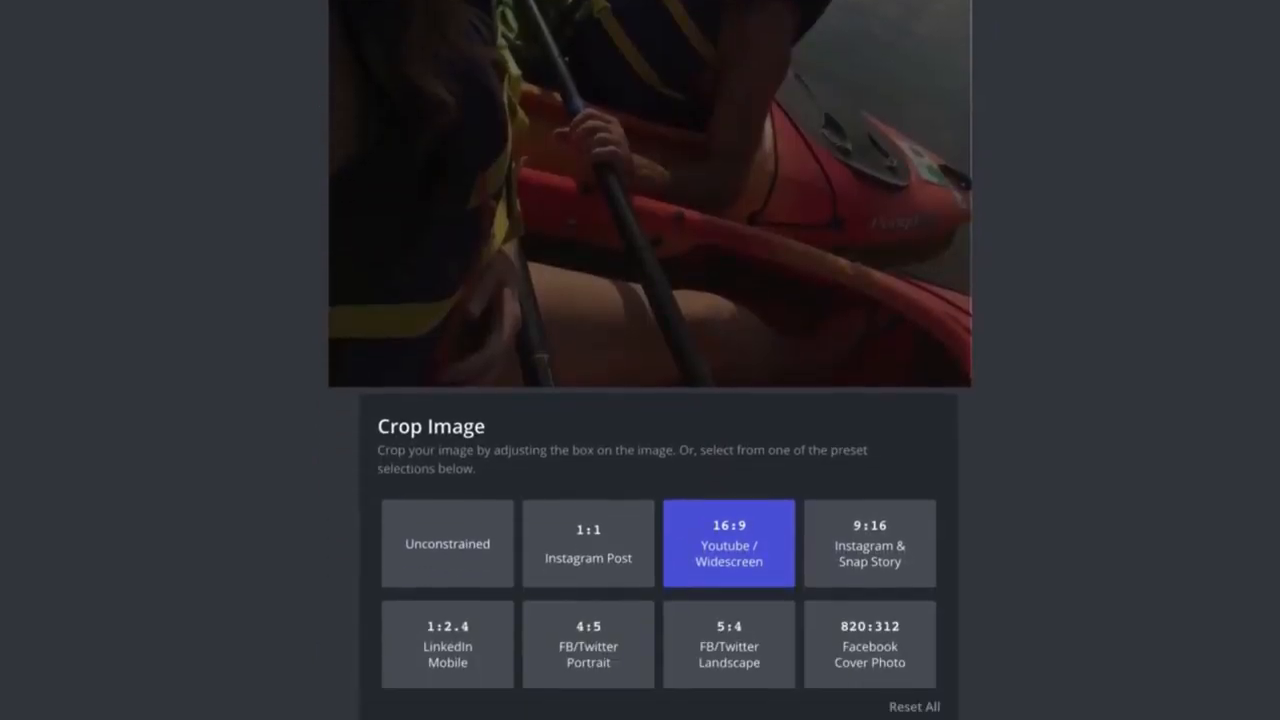
pyautogui.click(848, 680)
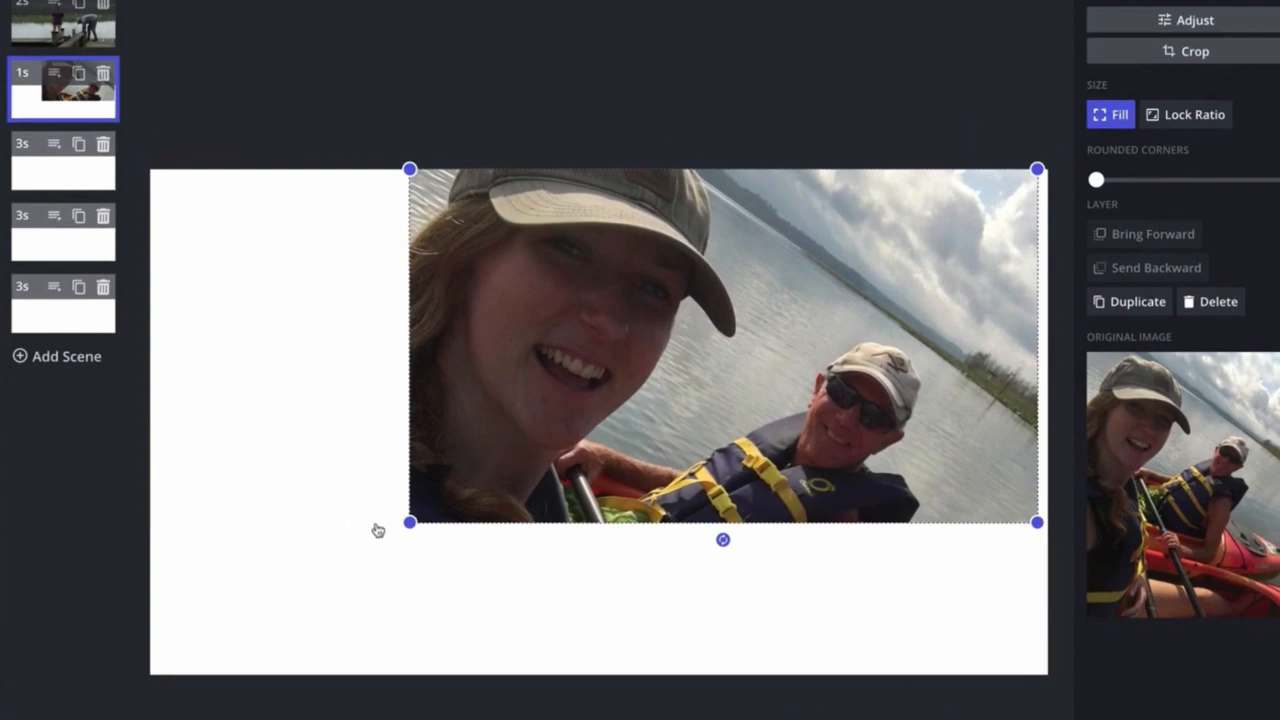
pyautogui.moveTo(409, 522); pyautogui.dragTo(142, 674)
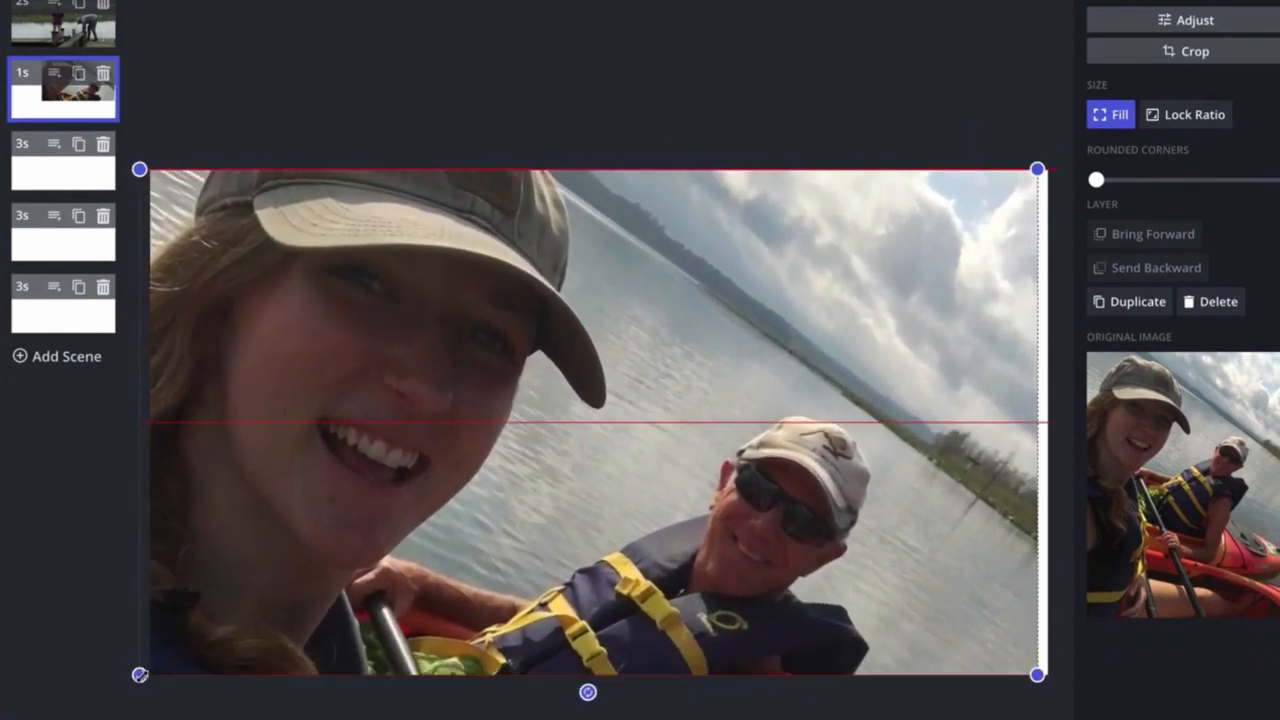
pyautogui.moveTo(1037, 674); pyautogui.dragTo(1050, 674)
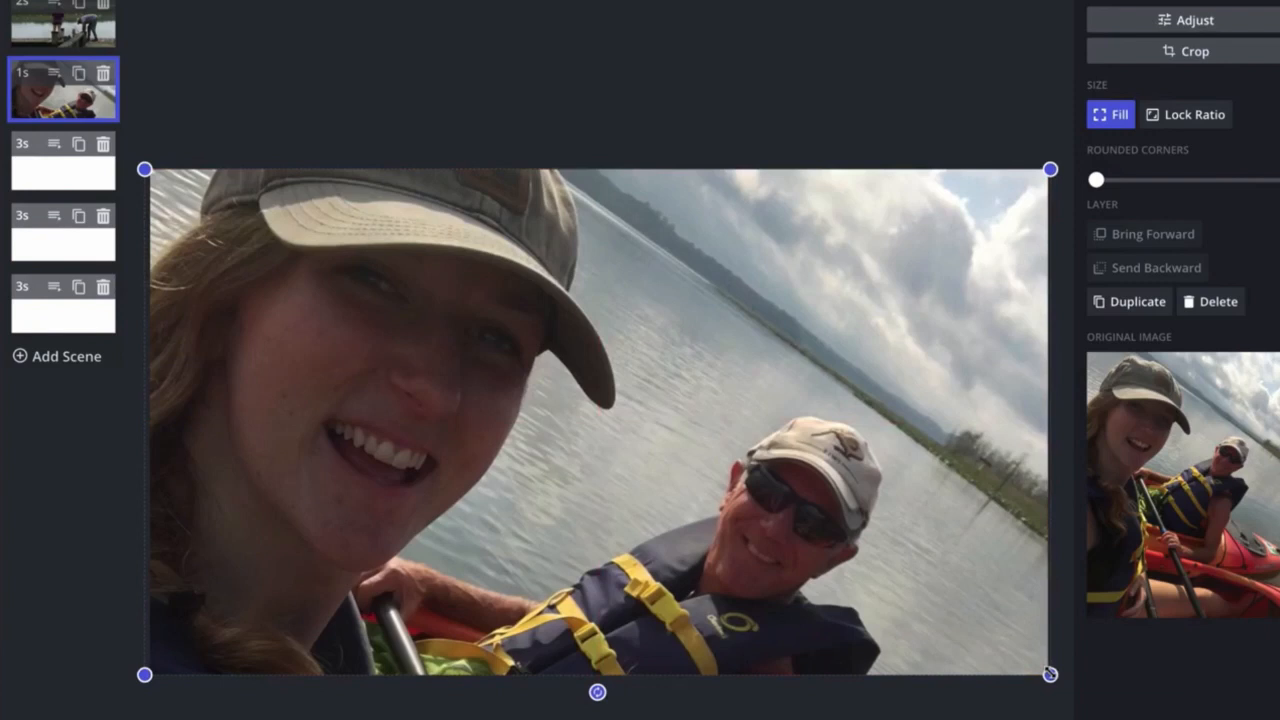
# Set the second scene's duration to 2 seconds in its timeline and return to the studio canvas
pyautogui.click(1193, 21)
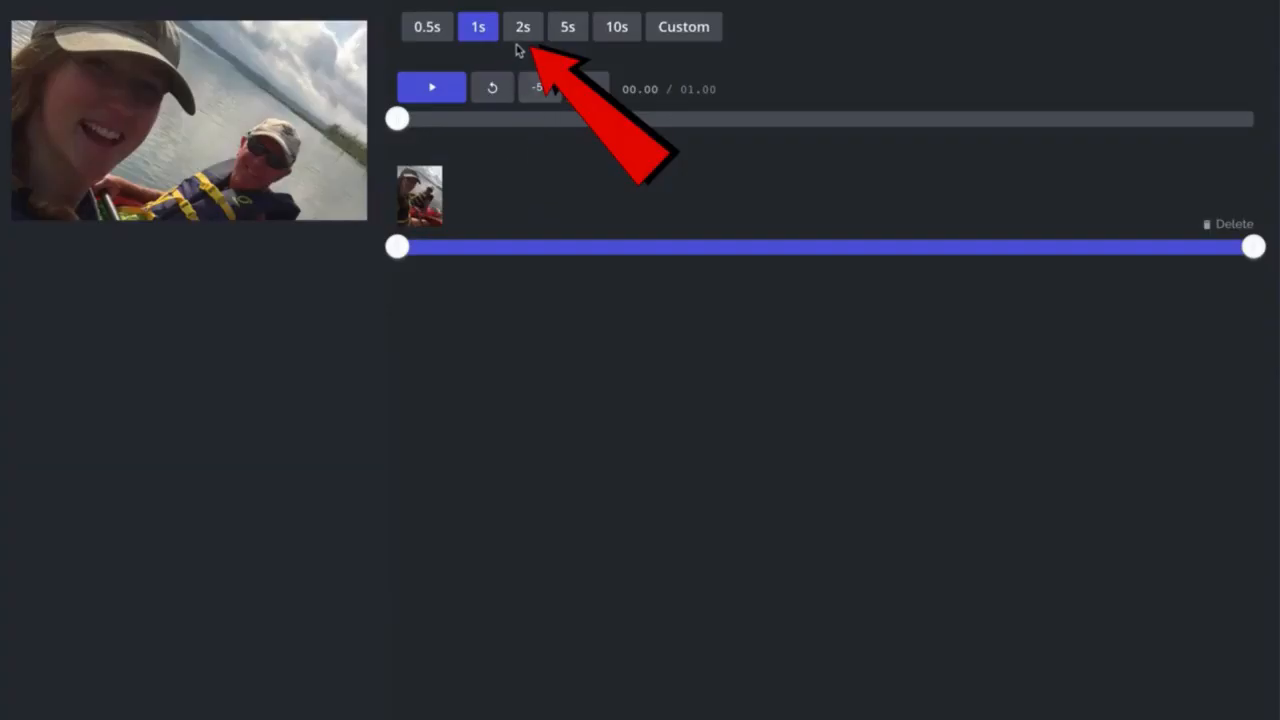
pyautogui.click(527, 38)
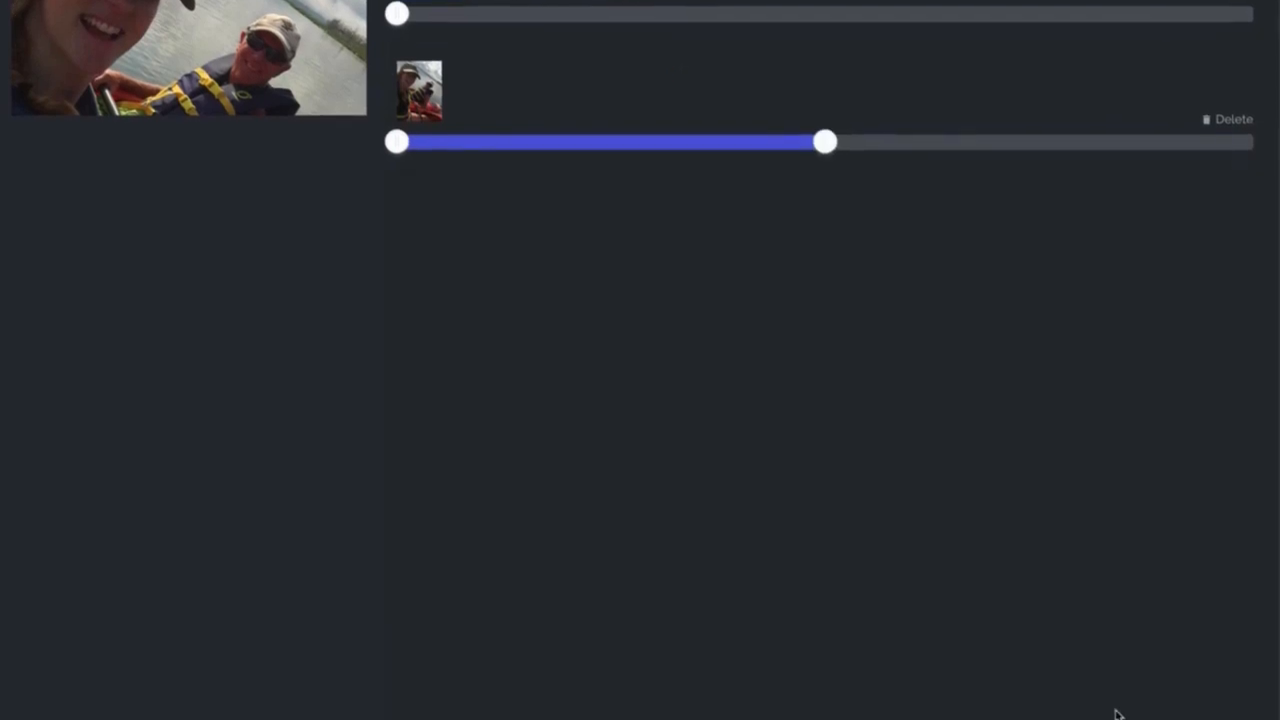
pyautogui.click(1207, 694)
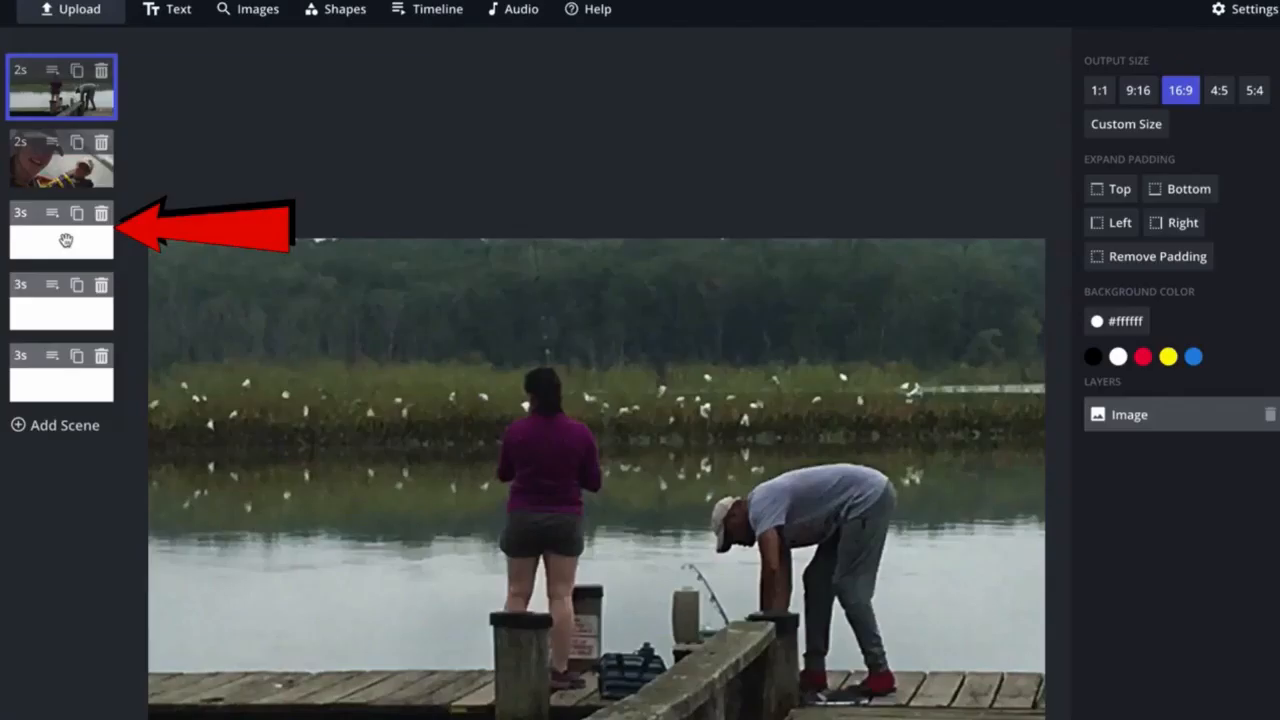
# Upload the image IMG_4992.JPG from the KAYAK2 folder into the third scene
pyautogui.click(65, 240)
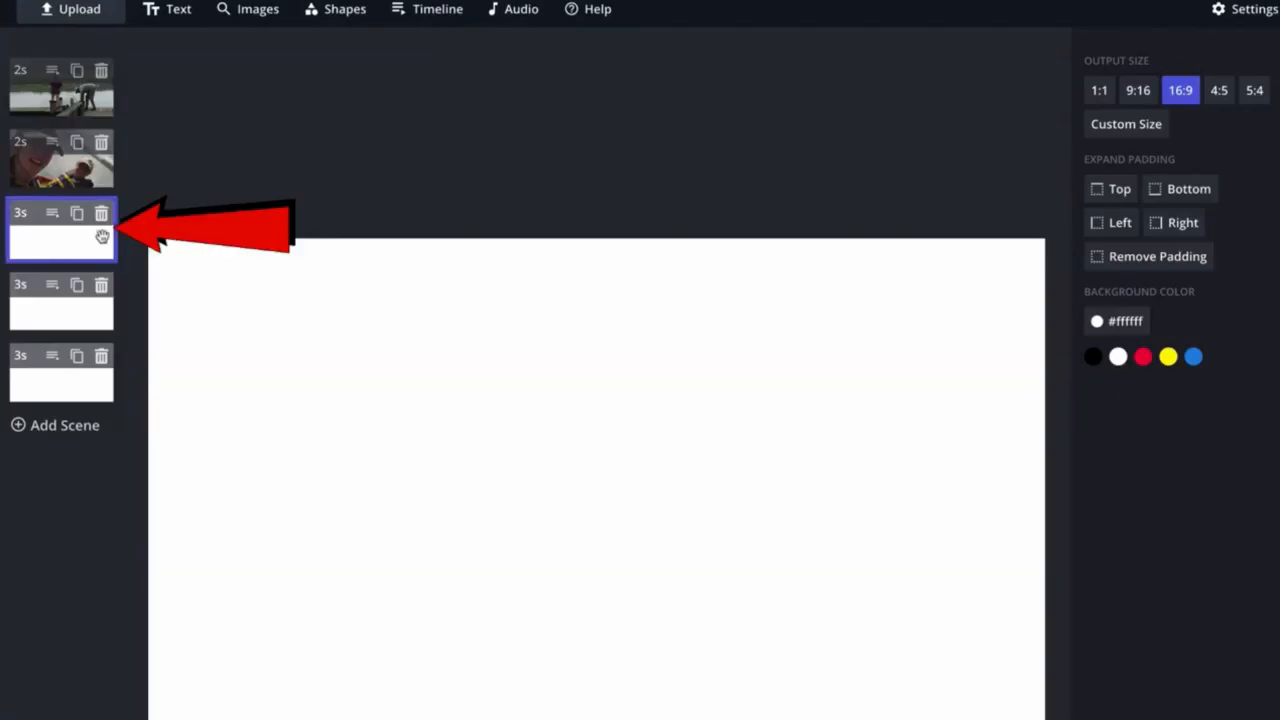
pyautogui.click(79, 14)
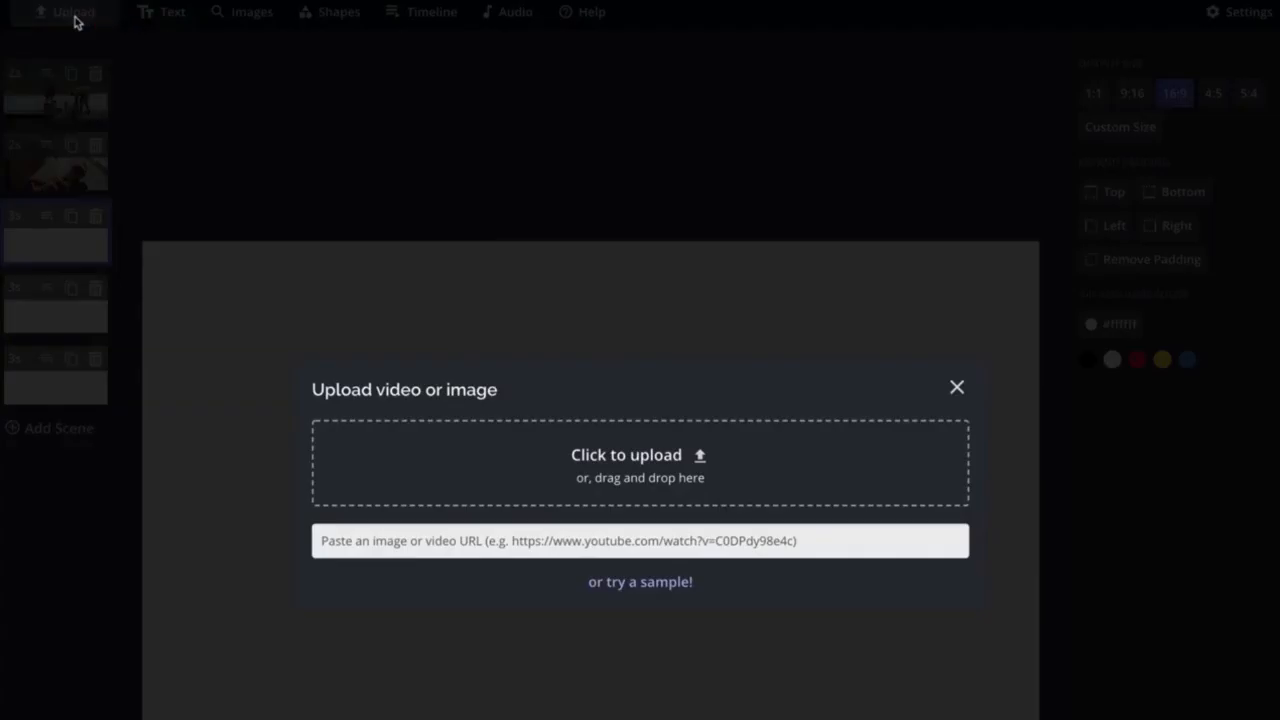
pyautogui.click(636, 462)
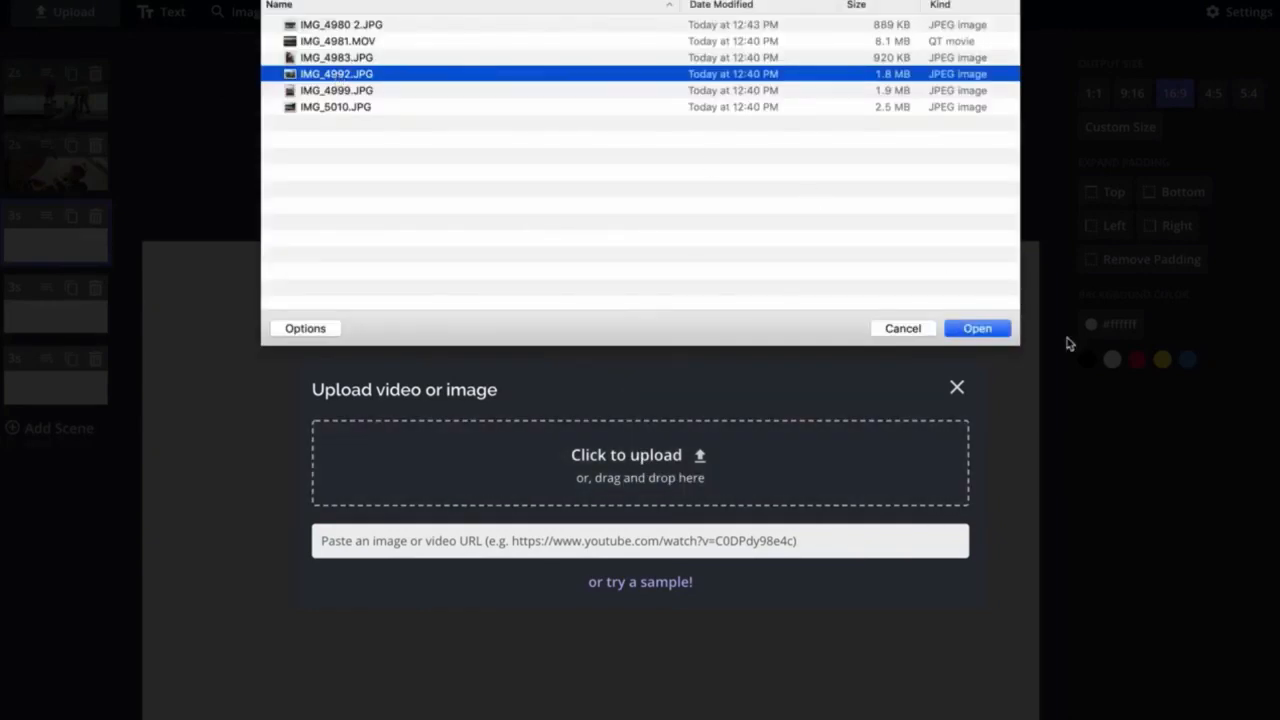
pyautogui.click(998, 332)
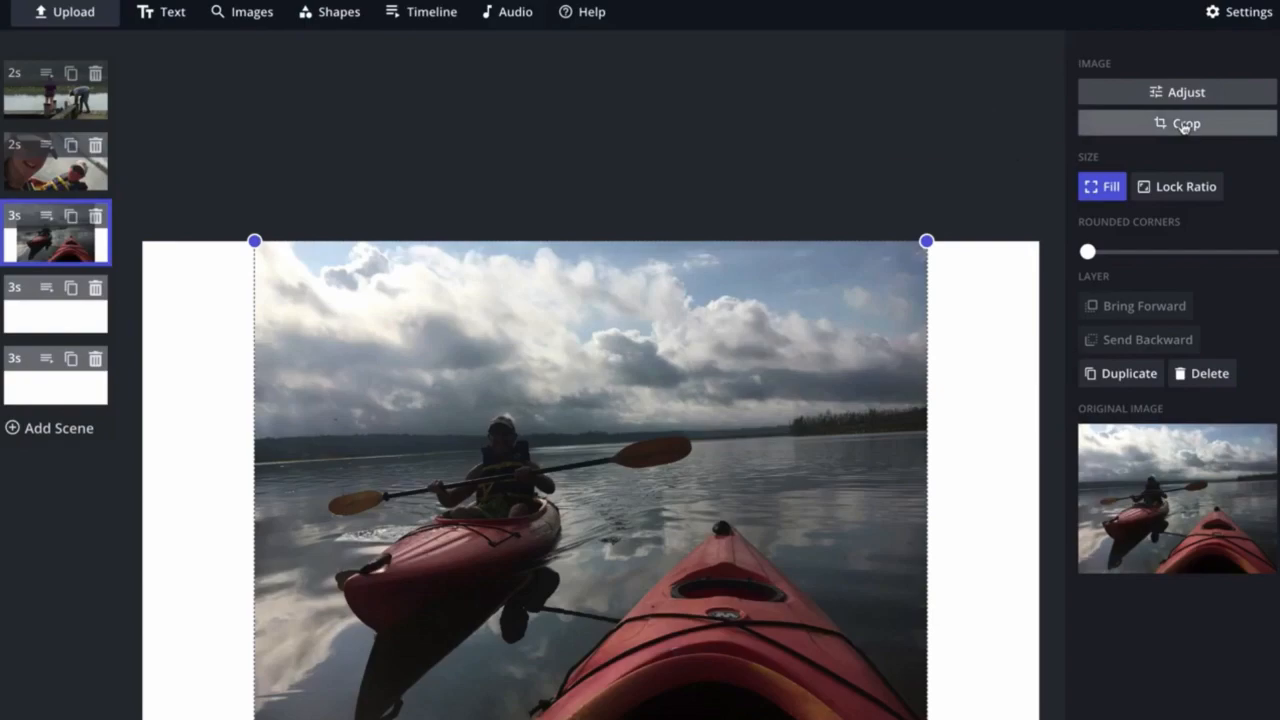
# Crop the third scene's photo of the two red kayaks to 16:9 and enlarge it to fill the canvas
pyautogui.click(1184, 124)
pyautogui.click(993, 184)
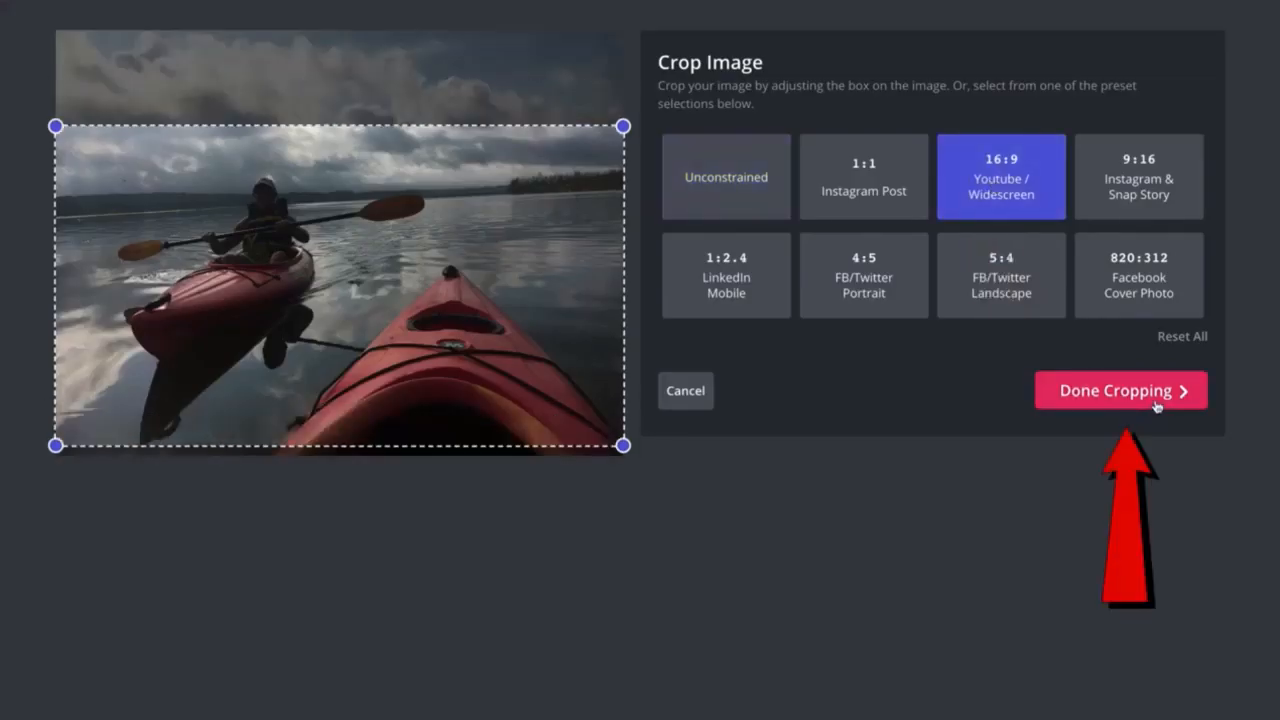
pyautogui.click(1157, 406)
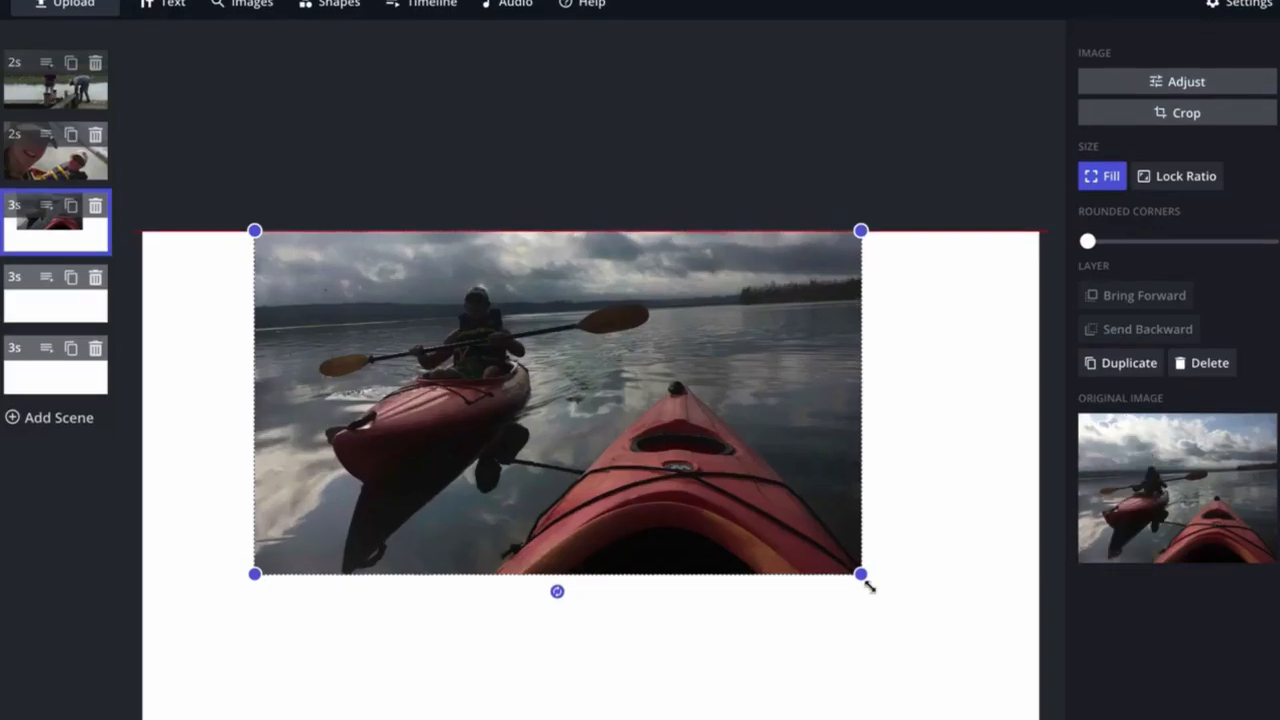
pyautogui.moveTo(869, 582); pyautogui.dragTo(1042, 618)
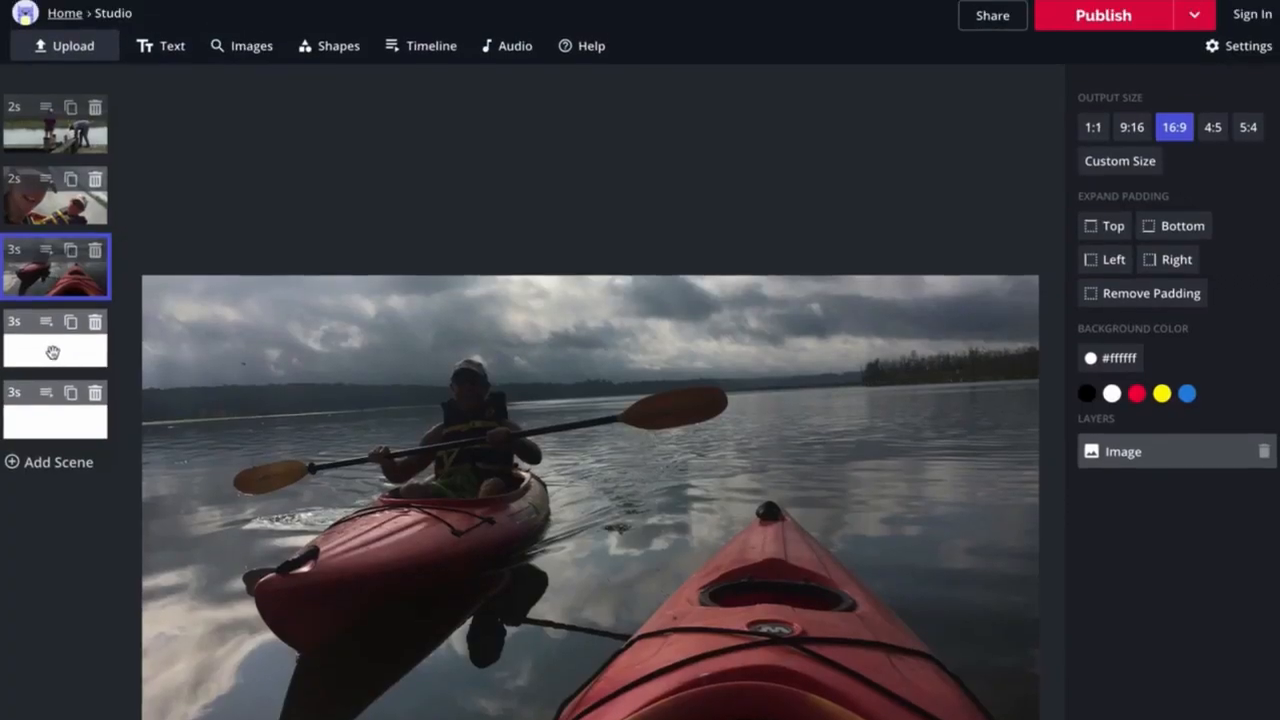
# Upload the portrait photo of the paddler in the orange-red kayak from the KAYAK2 folder into the fourth scene
pyautogui.click(53, 352)
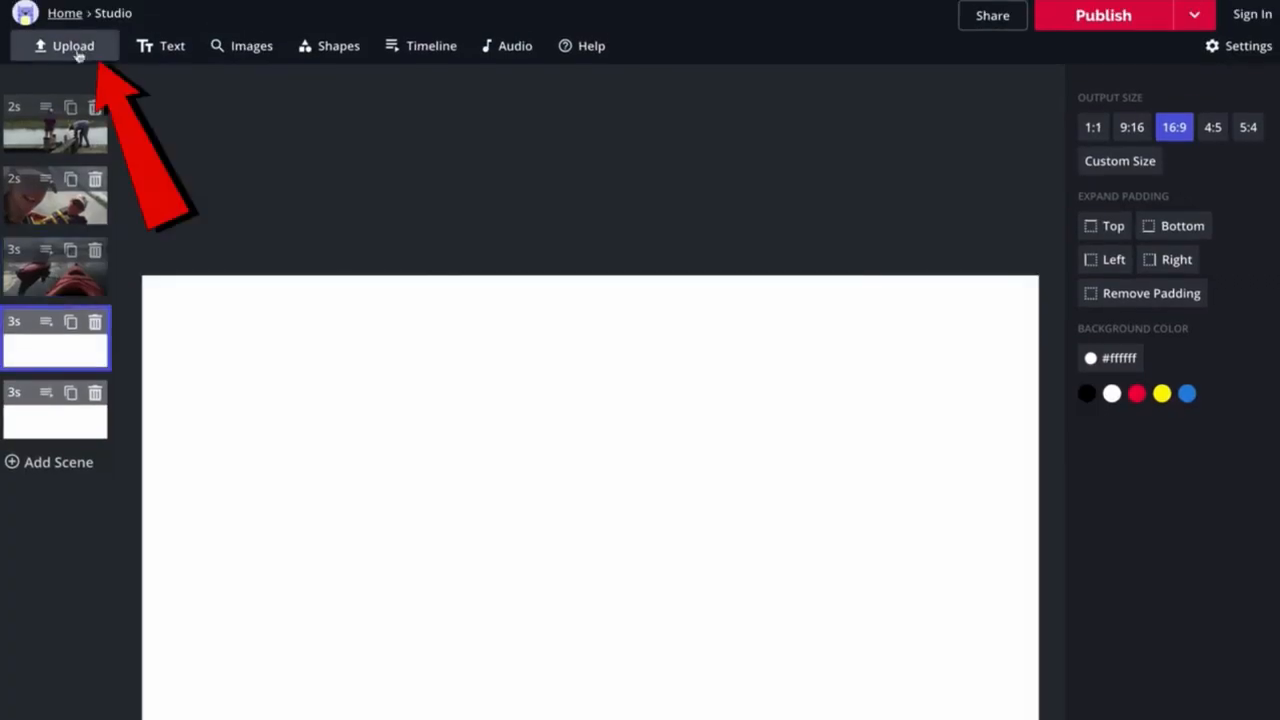
pyautogui.click(73, 46)
pyautogui.click(632, 500)
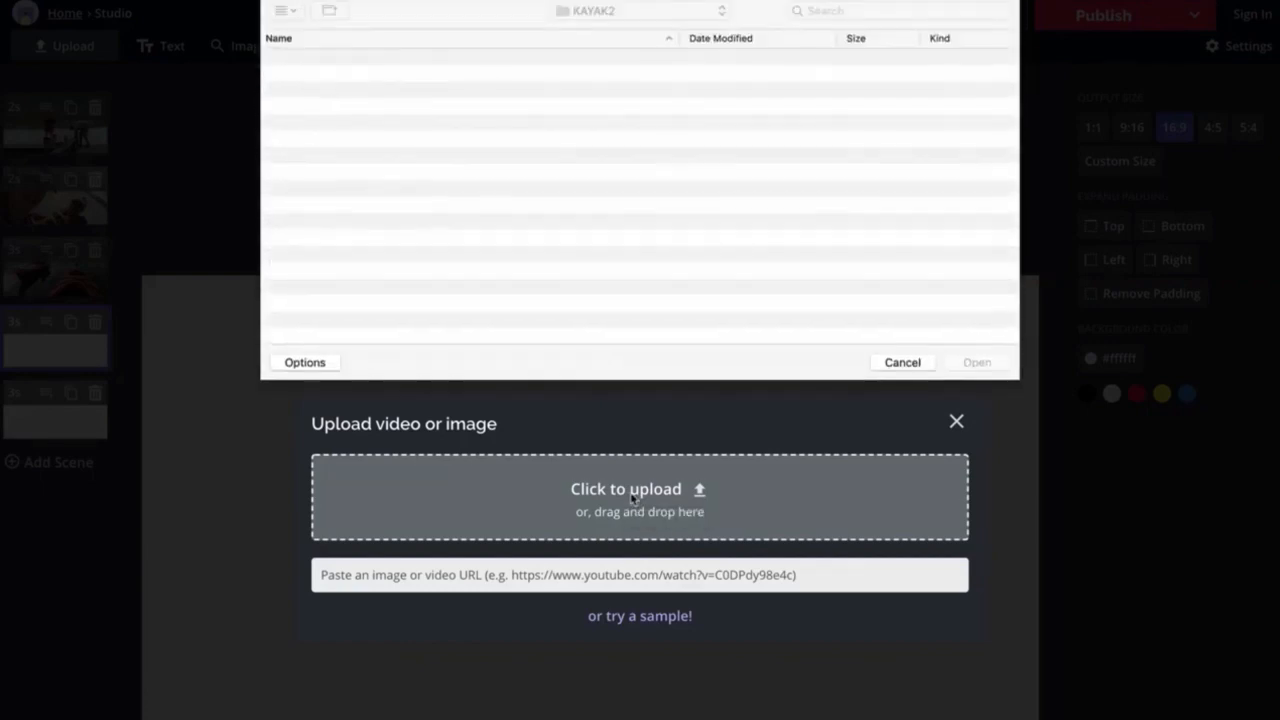
pyautogui.click(966, 363)
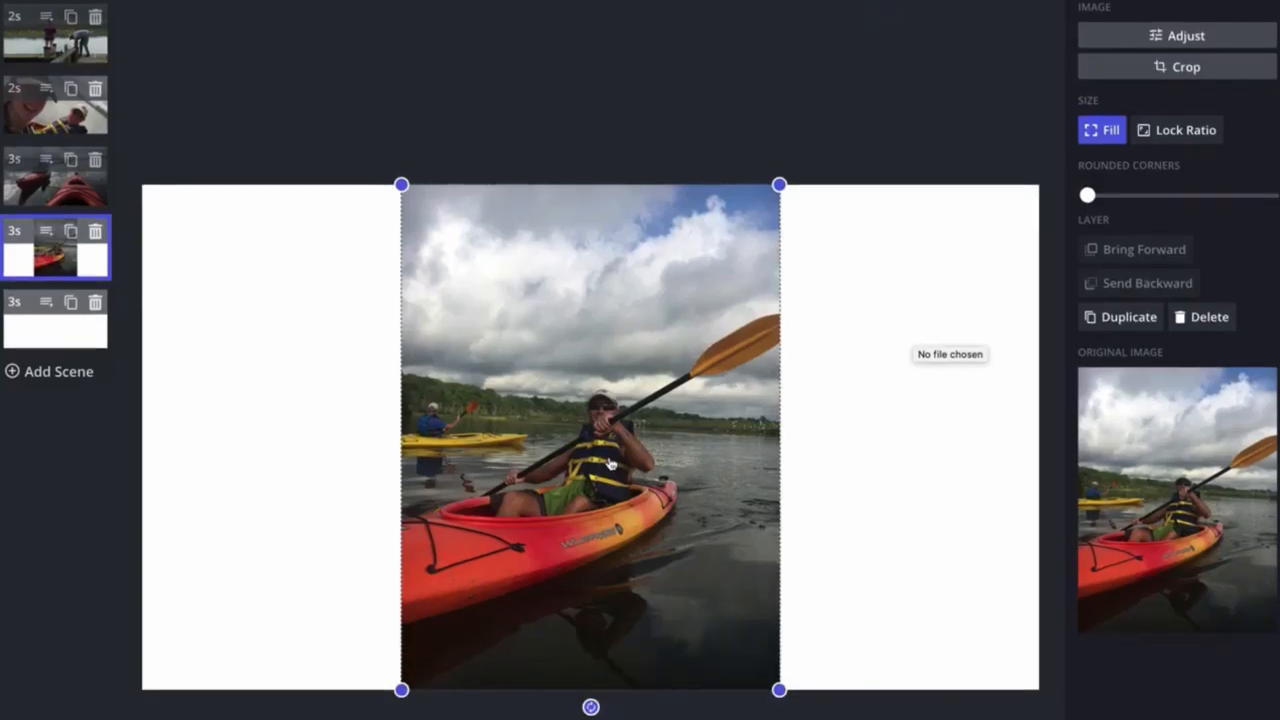
# Crop the fourth scene's paddler photo to 16:9, framing the paddler and the yellow kayak behind, and fit it to the canvas
pyautogui.scroll(-1, 611, 403)
pyautogui.scroll(1, 619, 397)
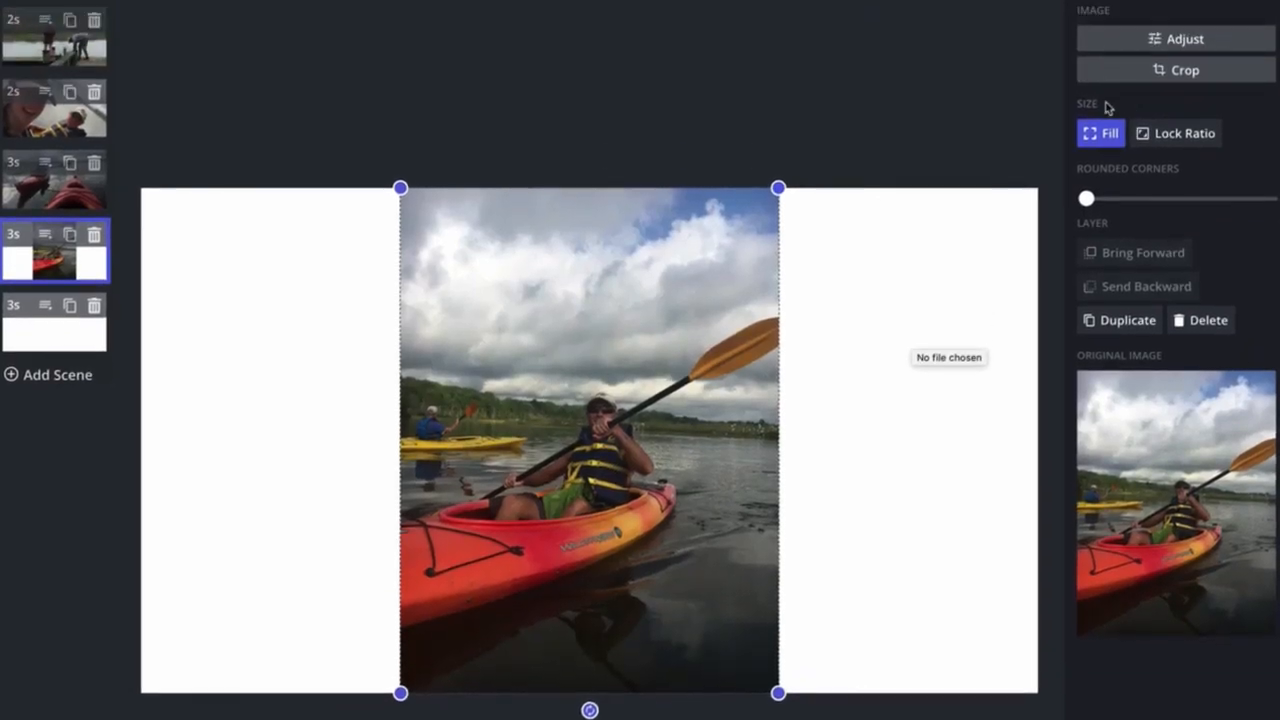
pyautogui.click(1183, 72)
pyautogui.scroll(-2, 771, 625)
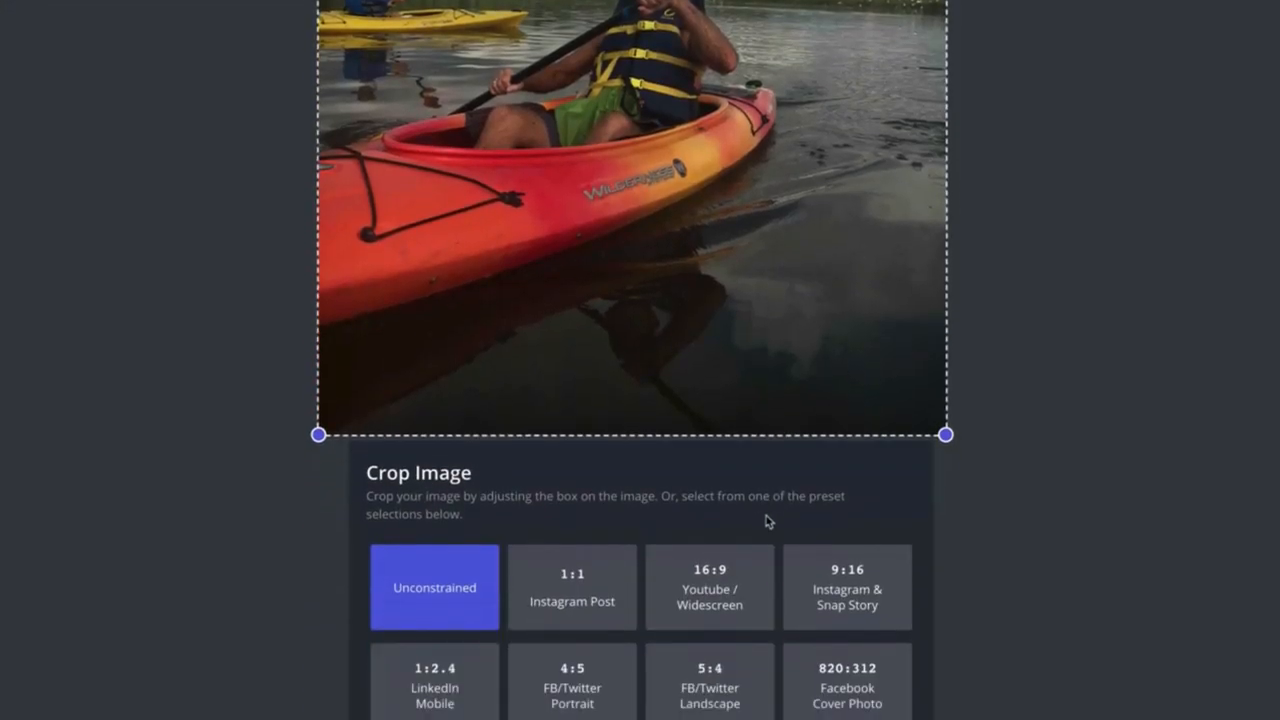
pyautogui.click(717, 603)
pyautogui.scroll(4, 818, 360)
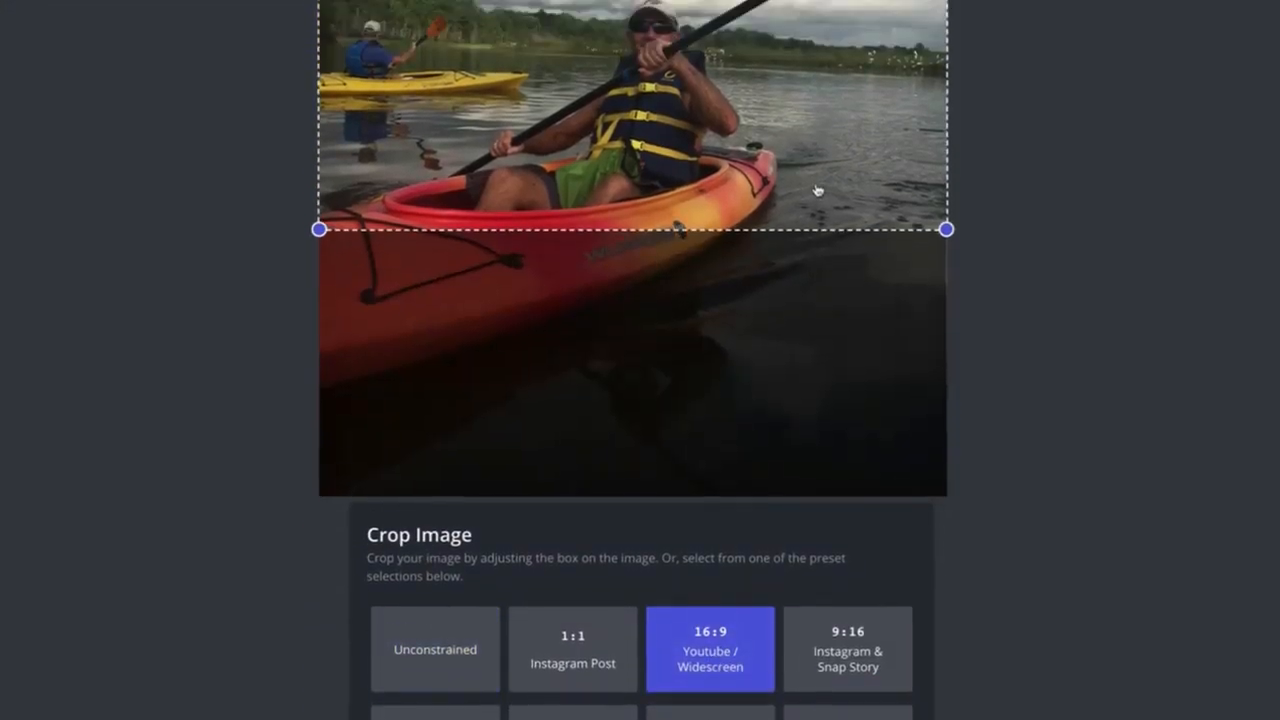
pyautogui.scroll(-5, 818, 360)
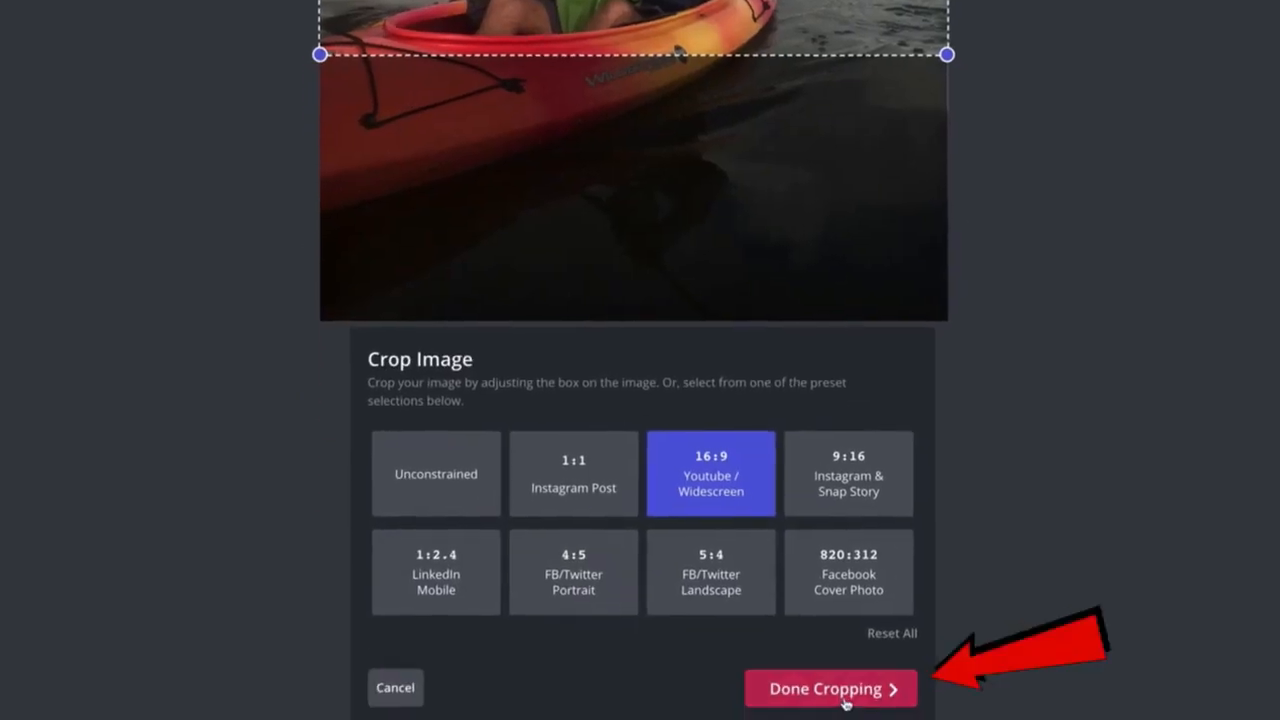
pyautogui.click(845, 690)
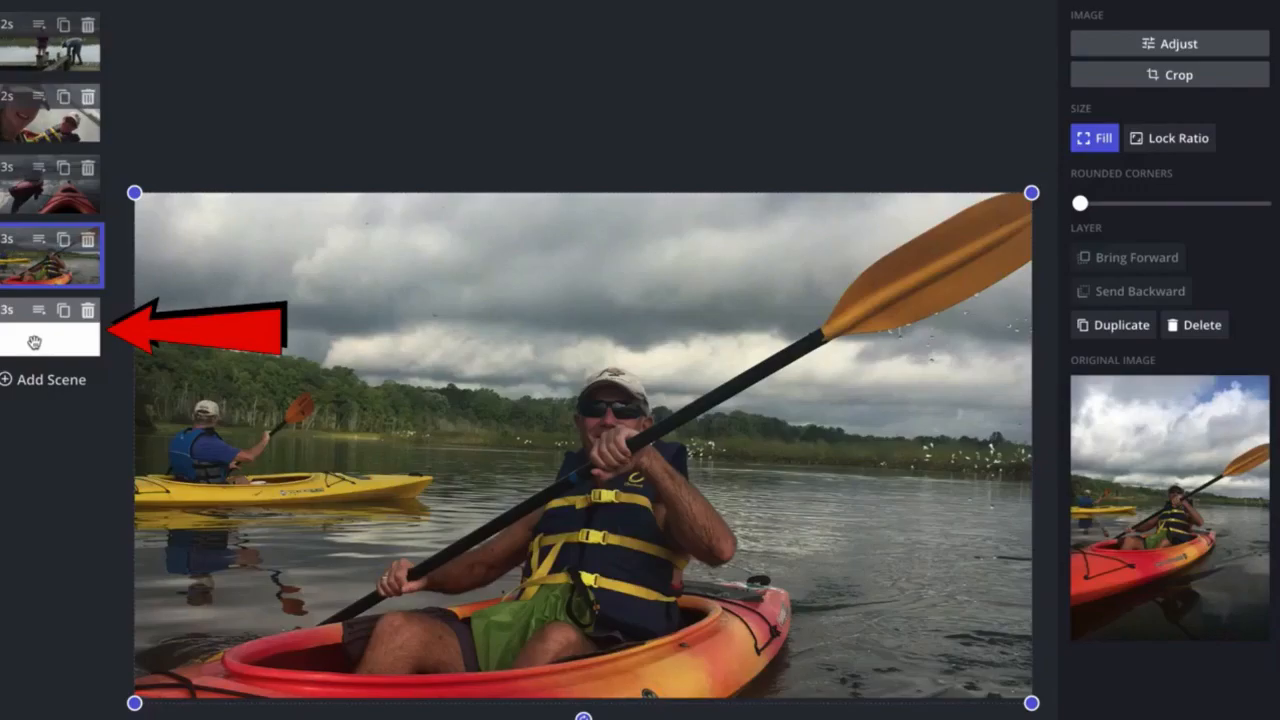
# Upload the image IMG_5010.JPG from the KAYAK2 folder into the fifth scene
pyautogui.click(34, 343)
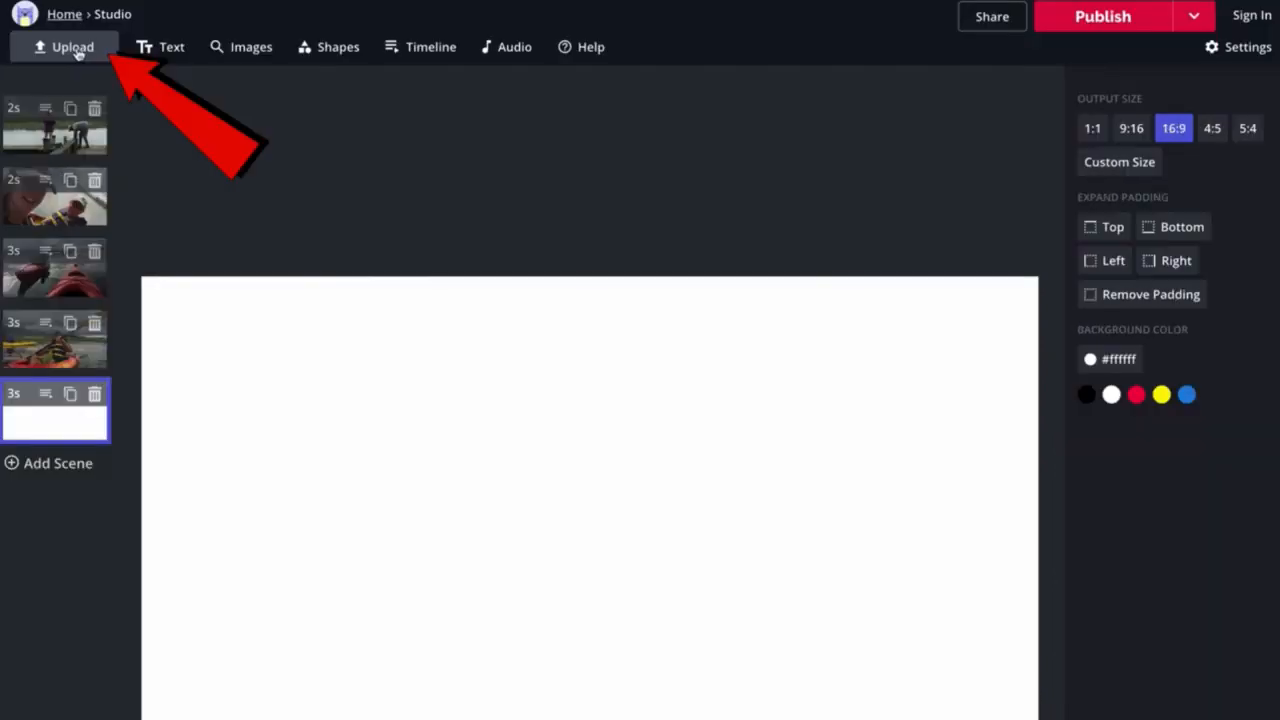
pyautogui.click(76, 48)
pyautogui.click(613, 490)
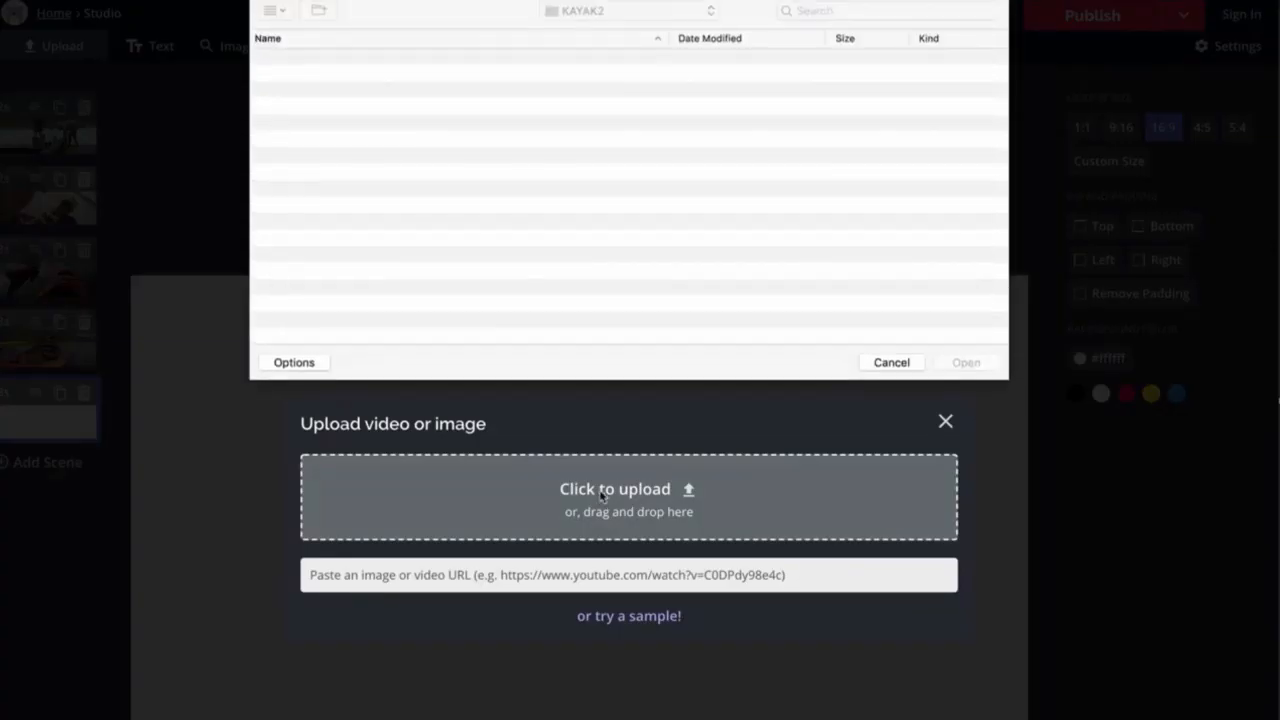
pyautogui.click(338, 146)
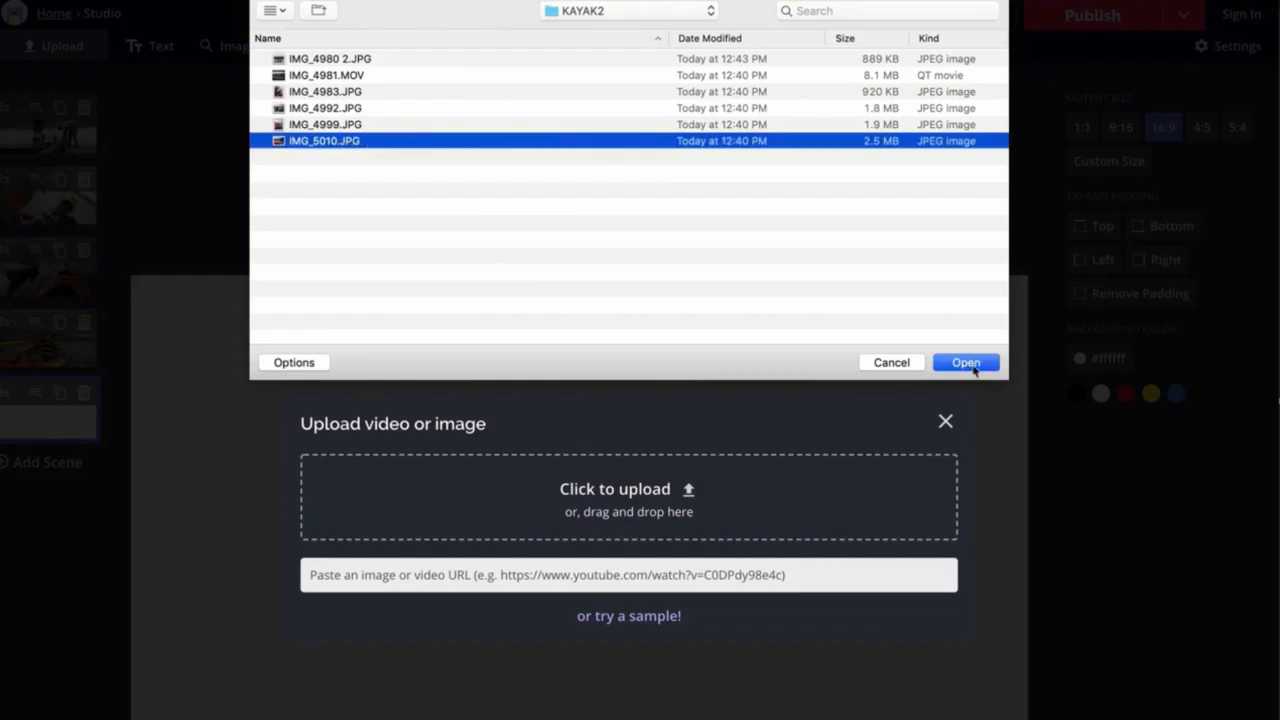
pyautogui.click(966, 362)
# Crop the red kayak bow photo to 16:9 with the frame moved up slightly, and enlarge it to fill the canvas
pyautogui.click(1170, 159)
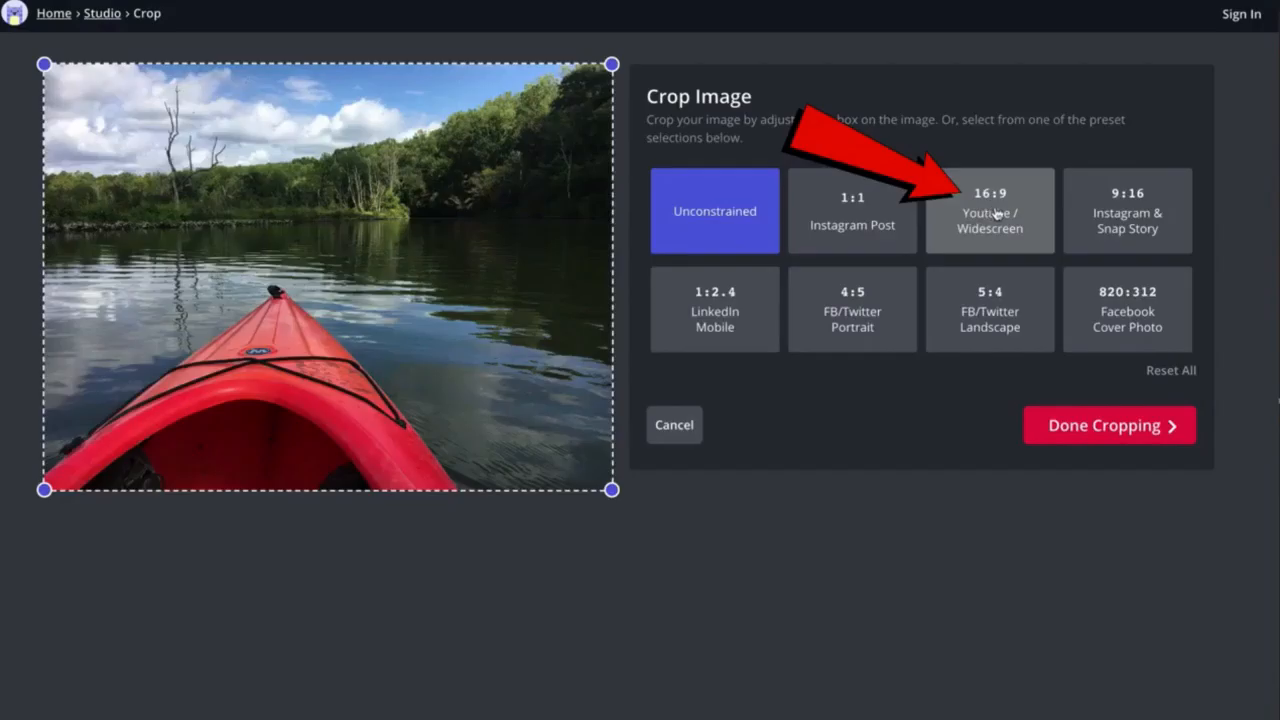
pyautogui.click(995, 213)
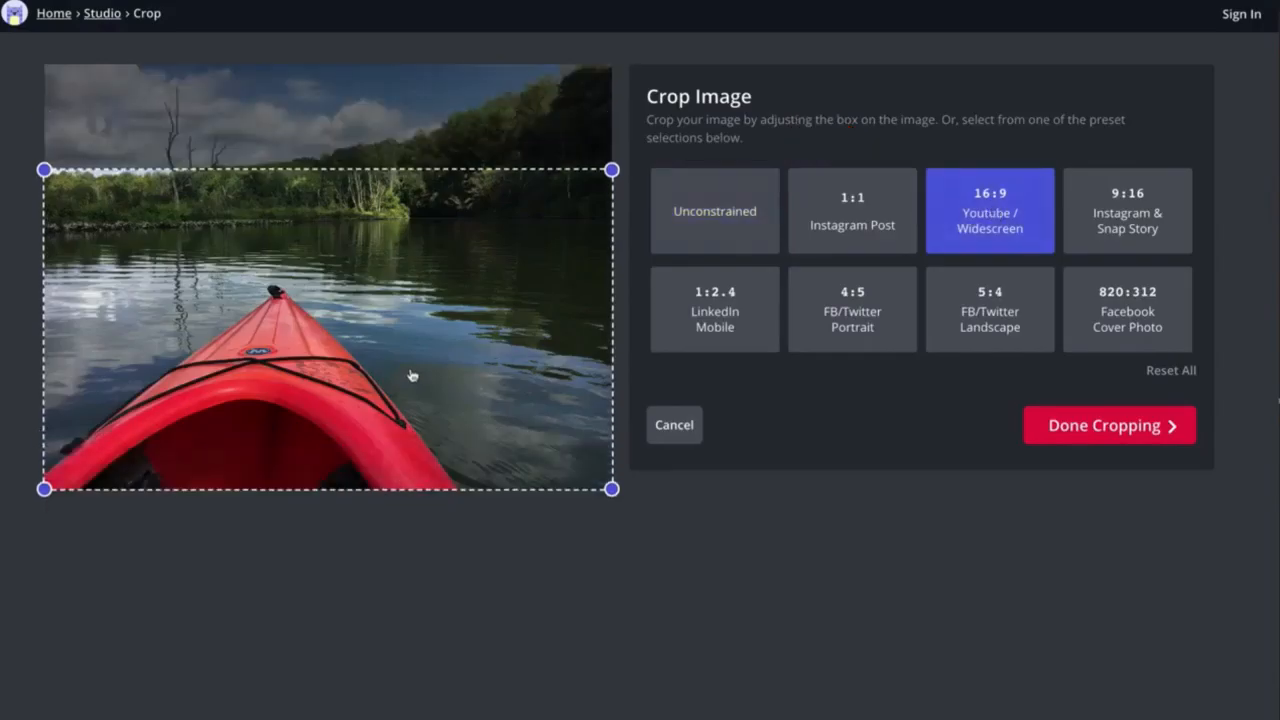
pyautogui.moveTo(412, 375); pyautogui.dragTo(417, 342)
pyautogui.click(1111, 432)
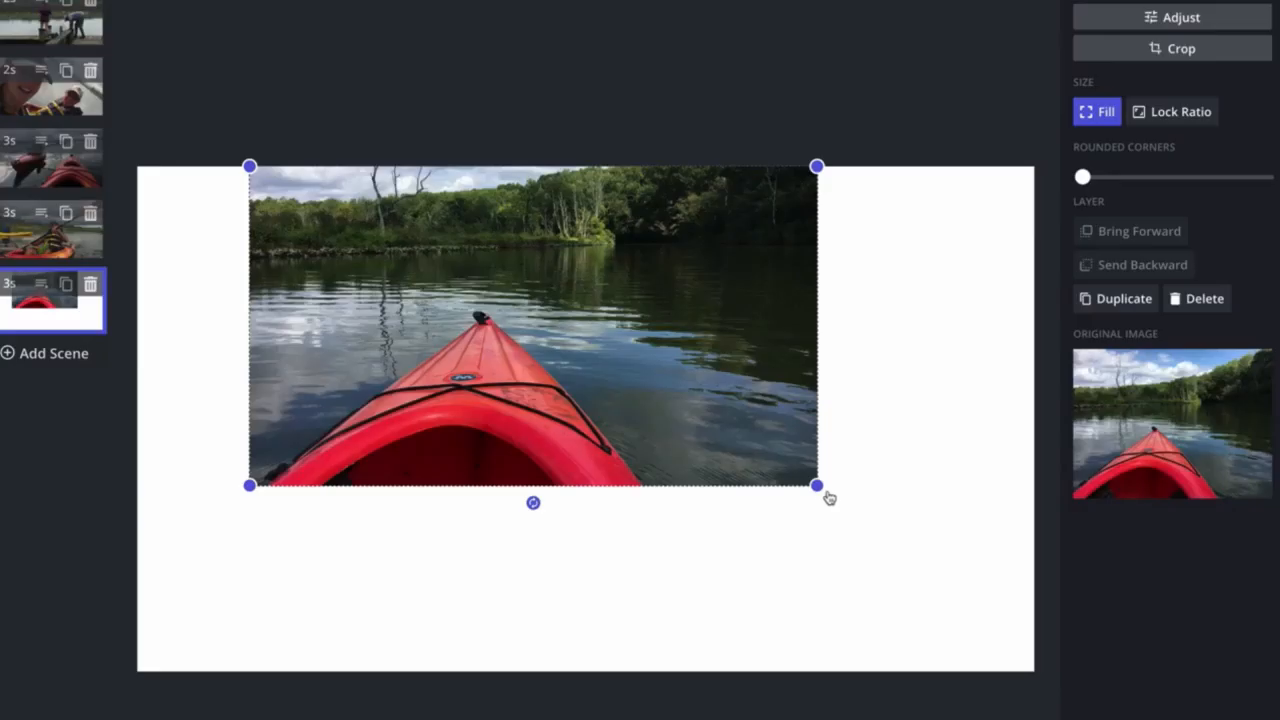
pyautogui.moveTo(818, 487); pyautogui.dragTo(1035, 680)
pyautogui.moveTo(249, 166); pyautogui.dragTo(137, 155)
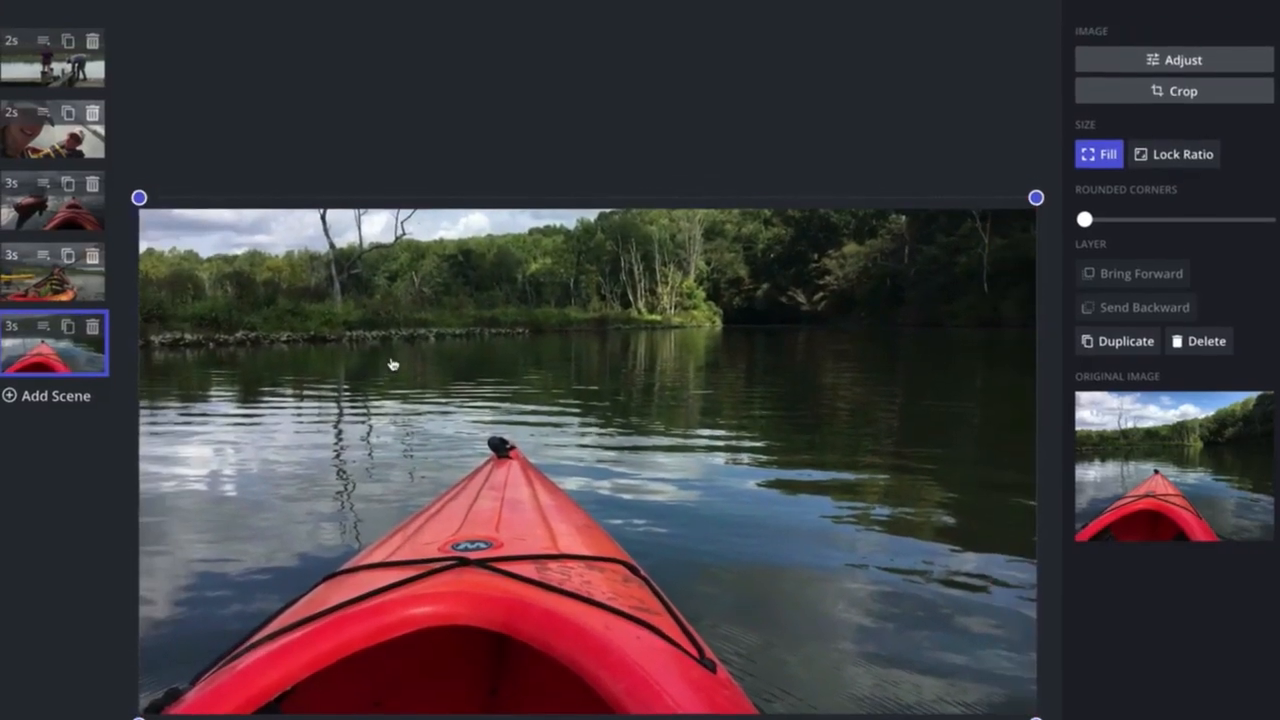
# Try adding sample text and a circle shape to the fifth scene, moving the circle toward the trees beside the kayak bow
pyautogui.click(170, 48)
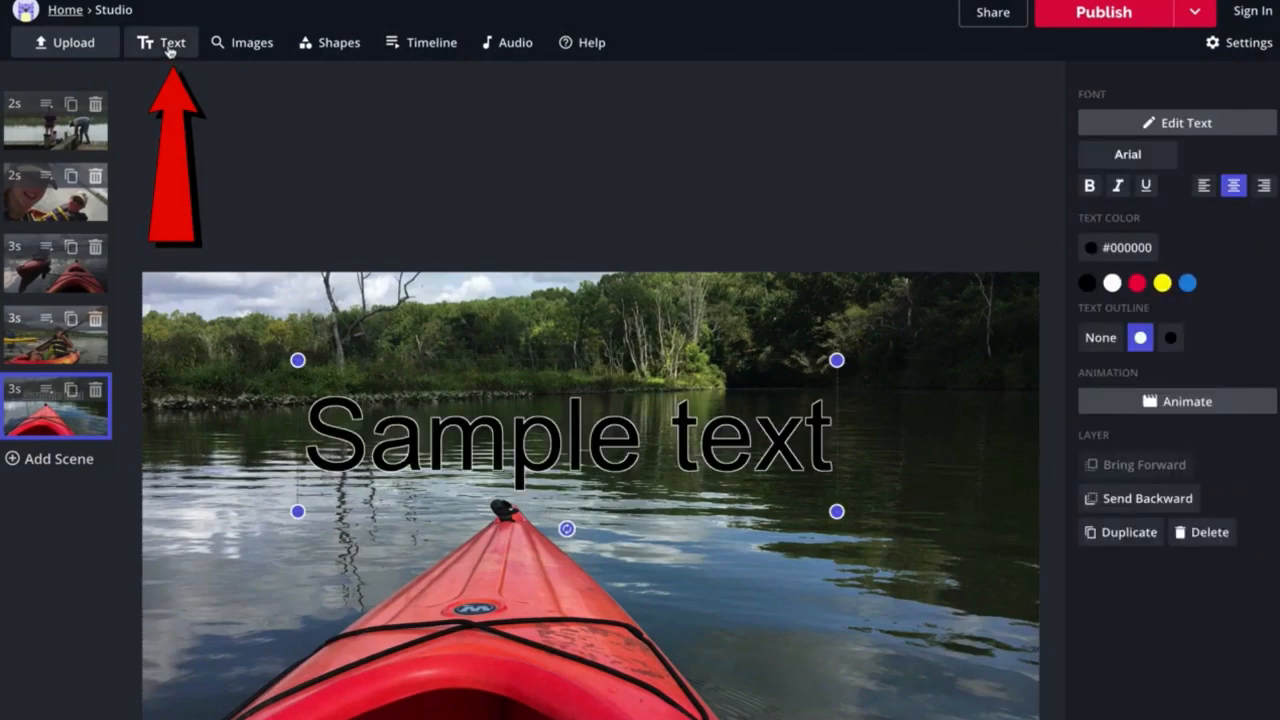
pyautogui.click(333, 46)
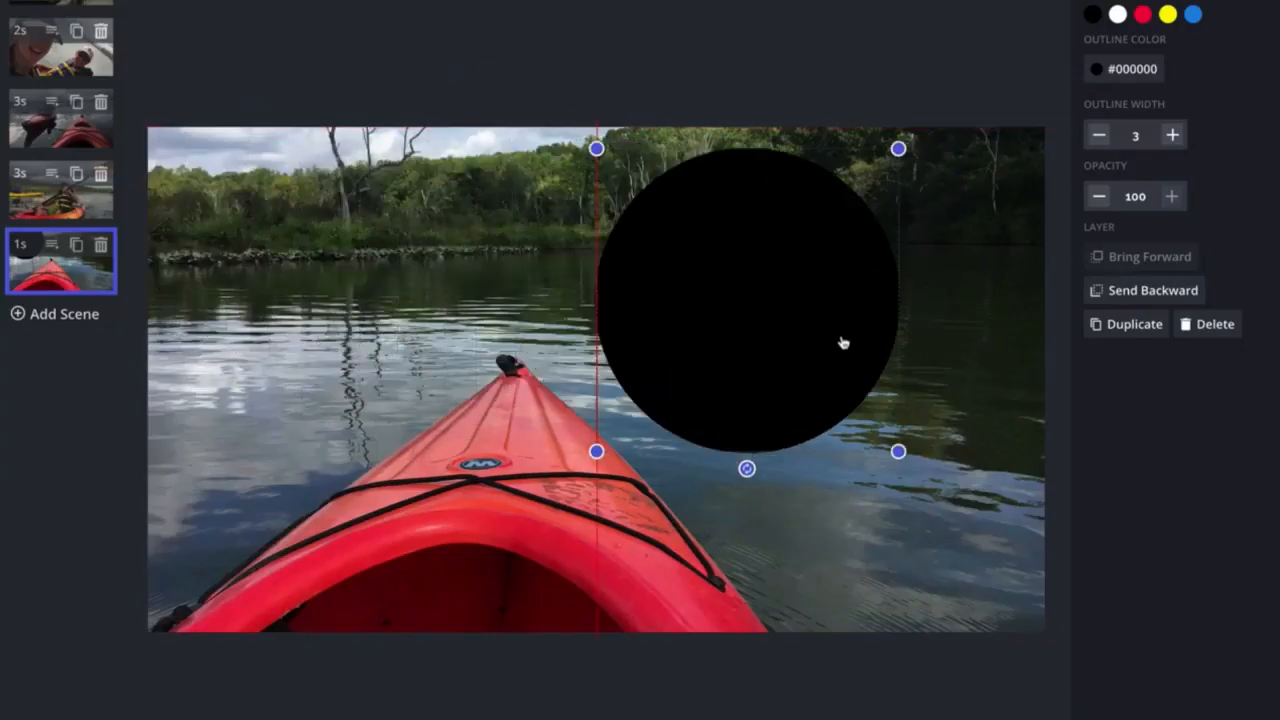
pyautogui.moveTo(843, 340); pyautogui.dragTo(893, 343)
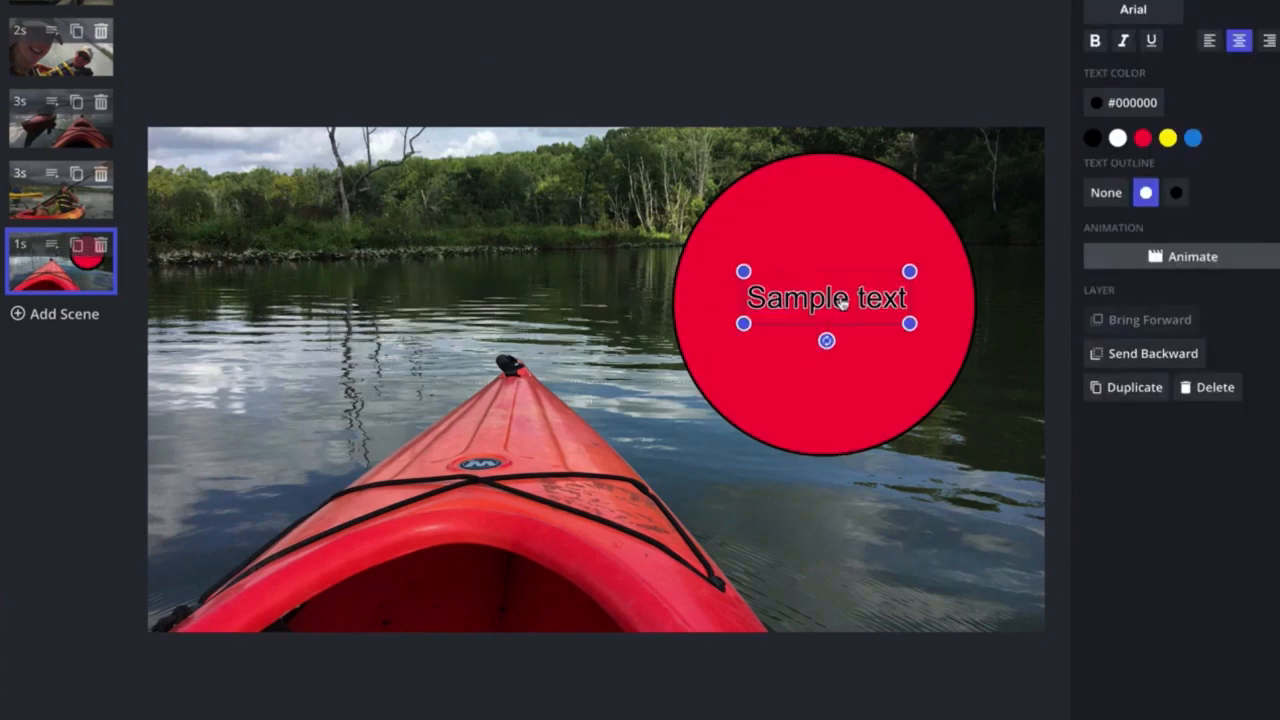
# Recolor the sample text inside the red circle white and enlarge its text box across the circle
pyautogui.doubleClick(844, 304)
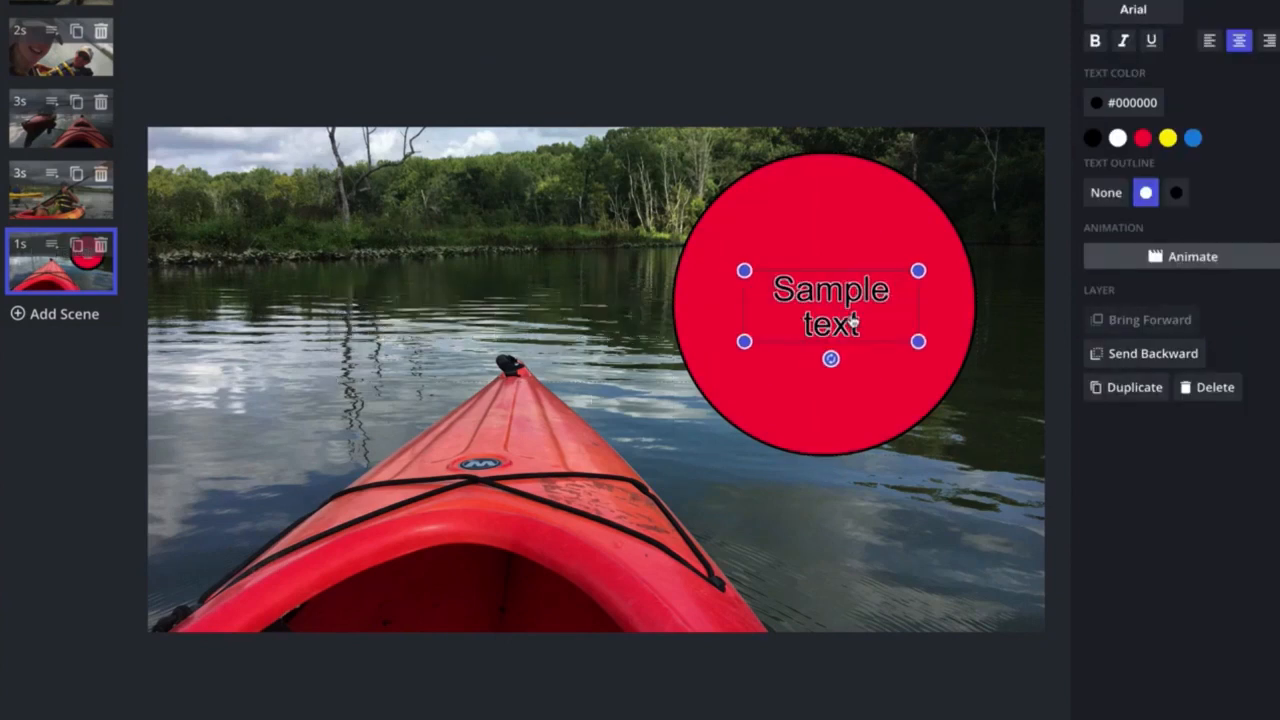
pyautogui.hotkey('ctrl', 'a')
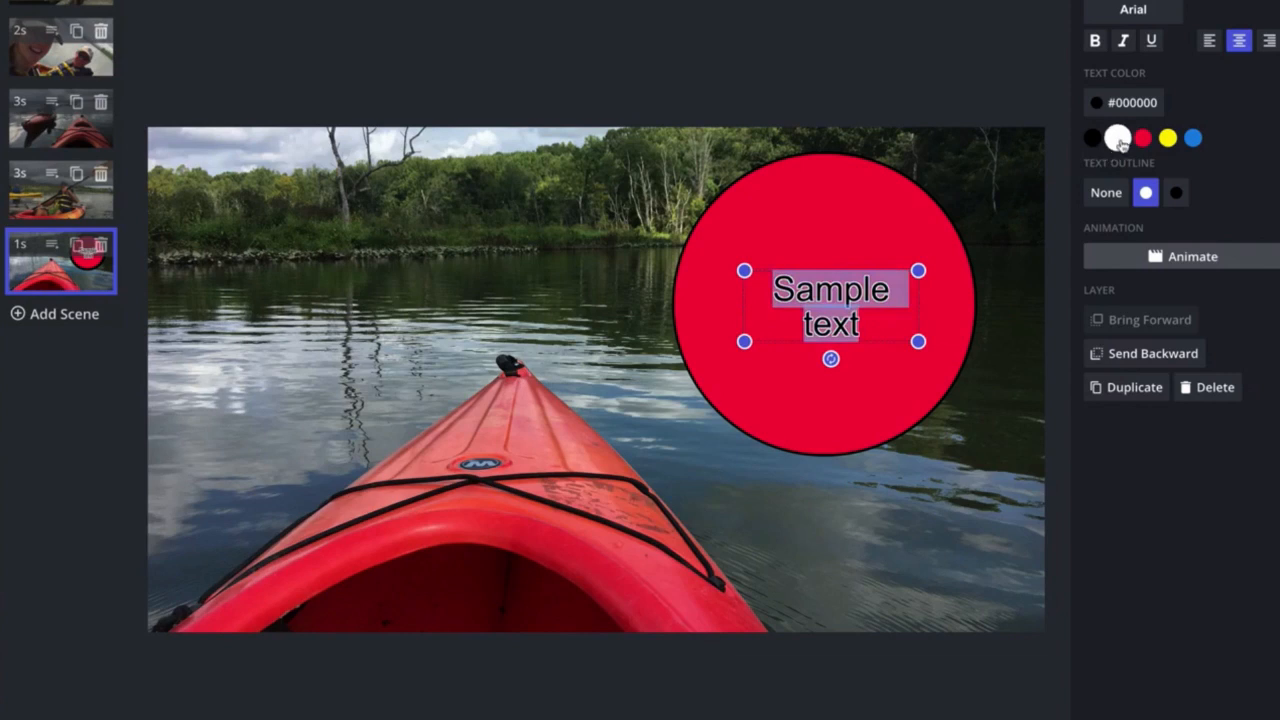
pyautogui.click(1117, 137)
pyautogui.moveTo(918, 341); pyautogui.dragTo(955, 370)
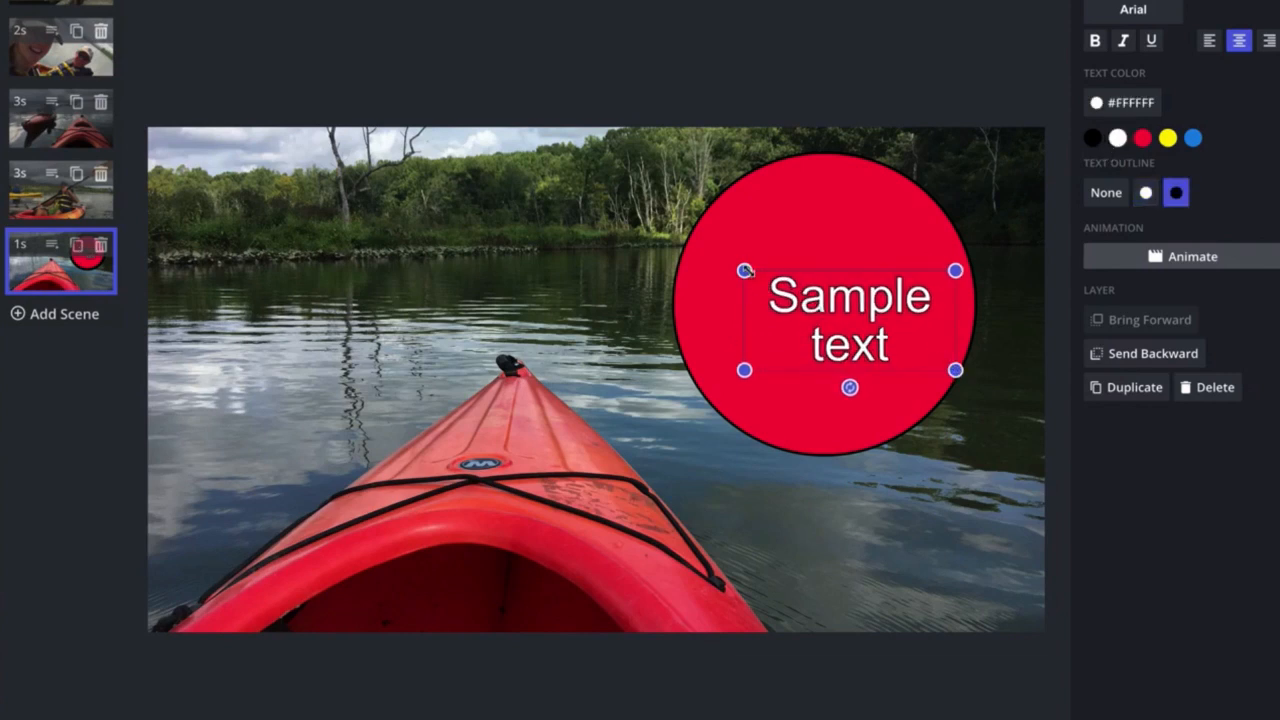
pyautogui.moveTo(746, 272); pyautogui.dragTo(709, 241)
# Delete the sample text and the red circle from the fifth scene
pyautogui.press('Delete')
pyautogui.press('Delete')
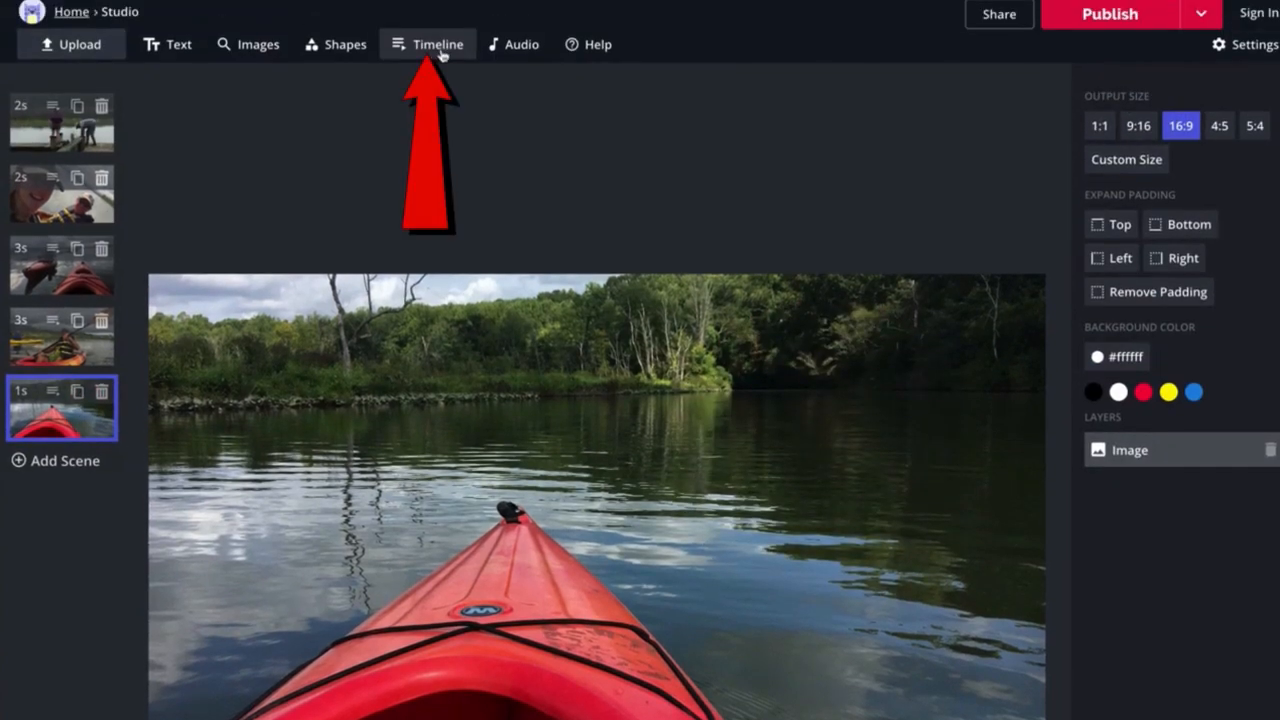
# Set the fifth scene's duration to 2 seconds in its timeline and return to the studio canvas
pyautogui.click(433, 50)
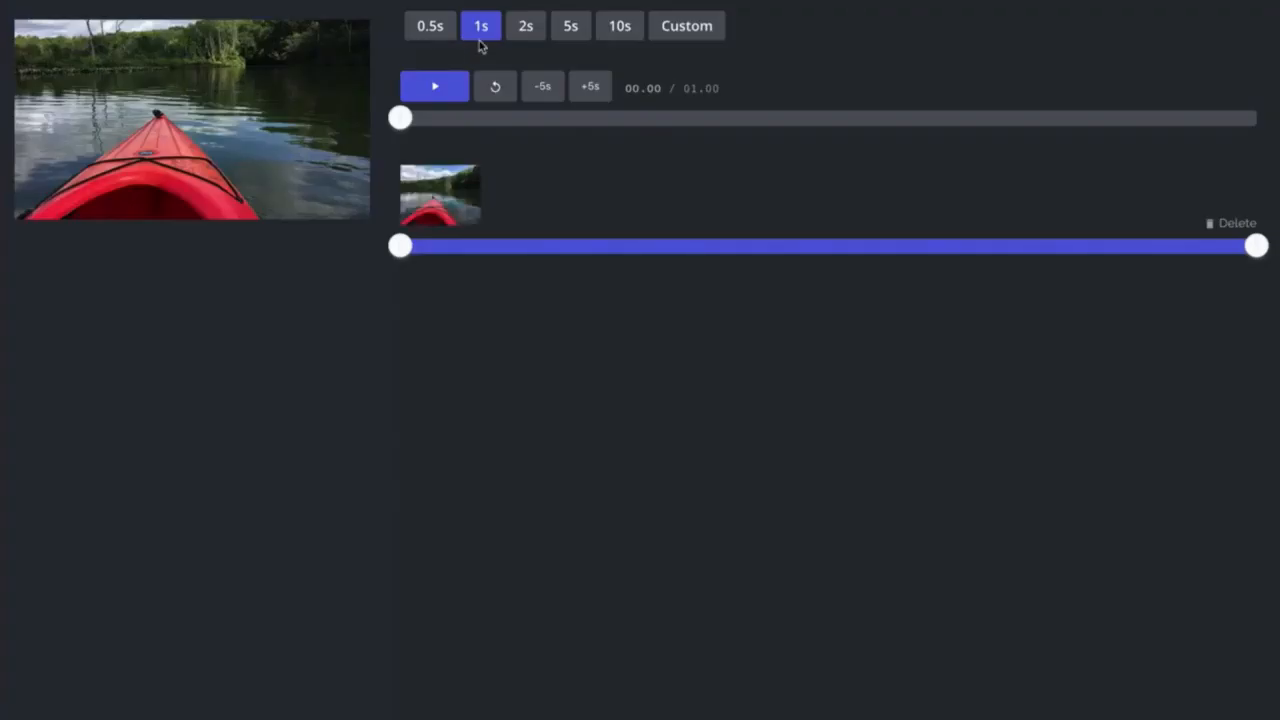
pyautogui.click(527, 28)
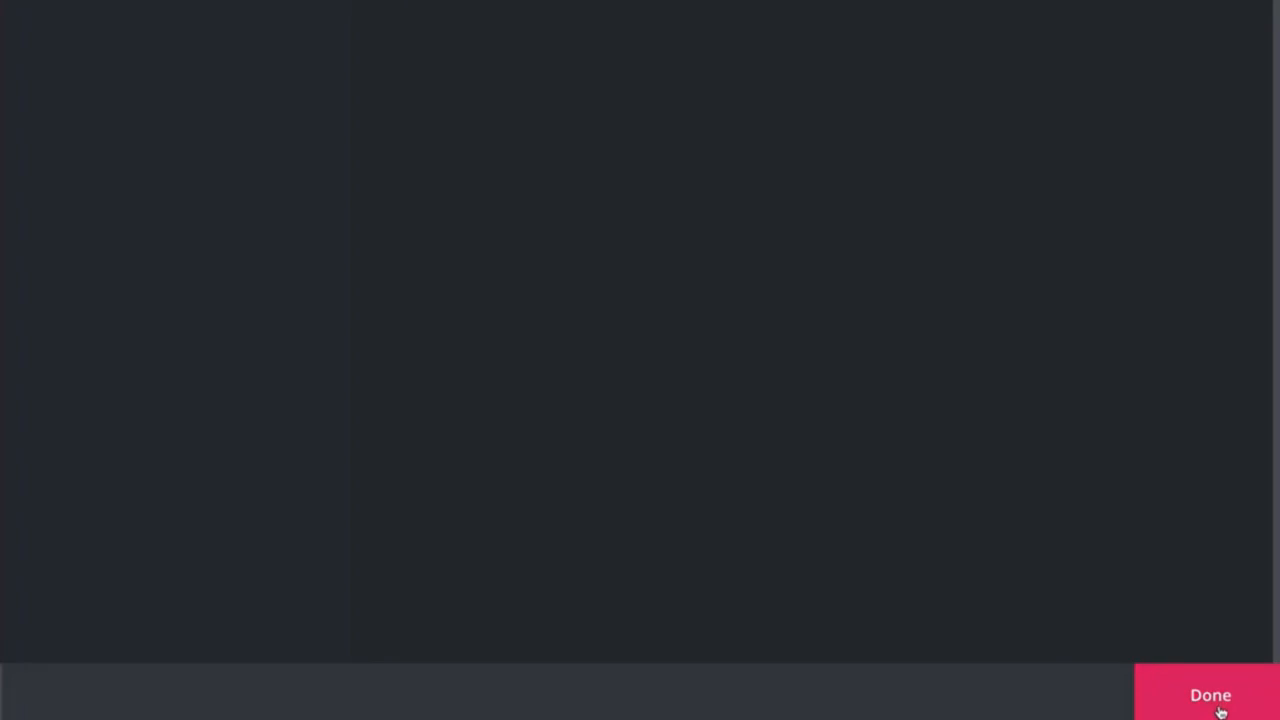
pyautogui.click(1212, 697)
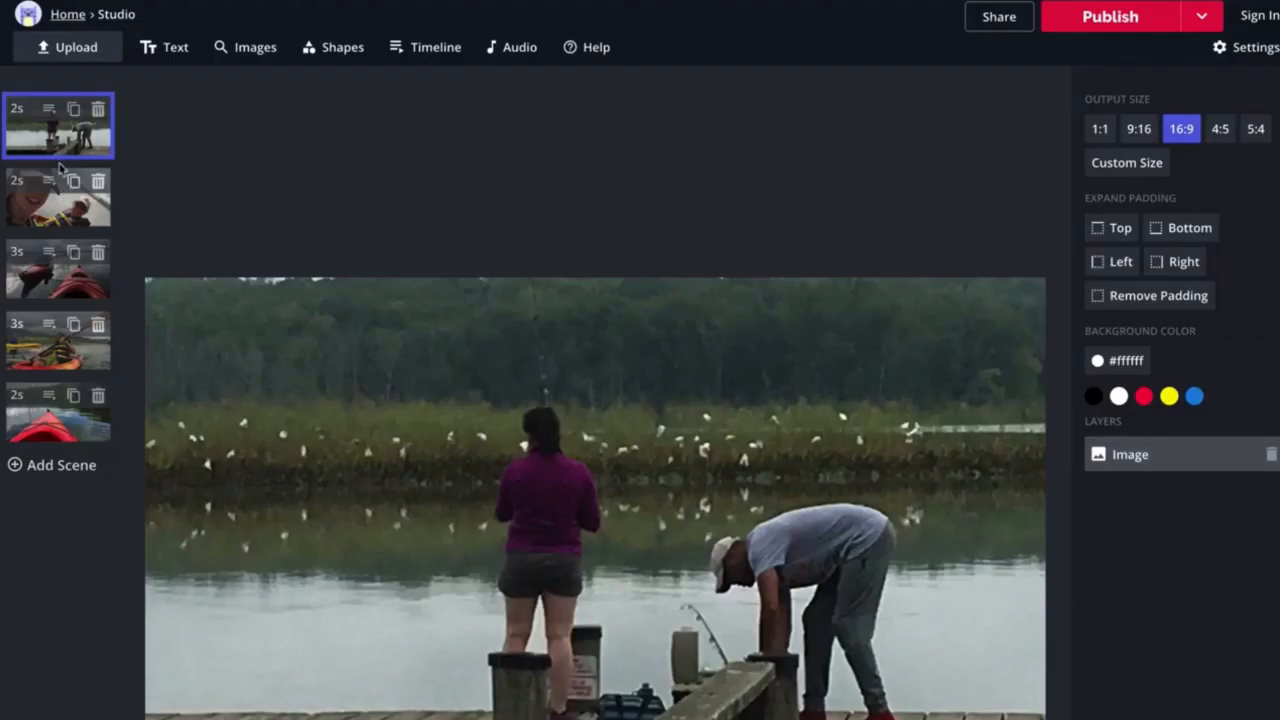
# Add a new blank scene and upload the video IMG_4981.MOV from the KAYAK2 folder
pyautogui.click(45, 470)
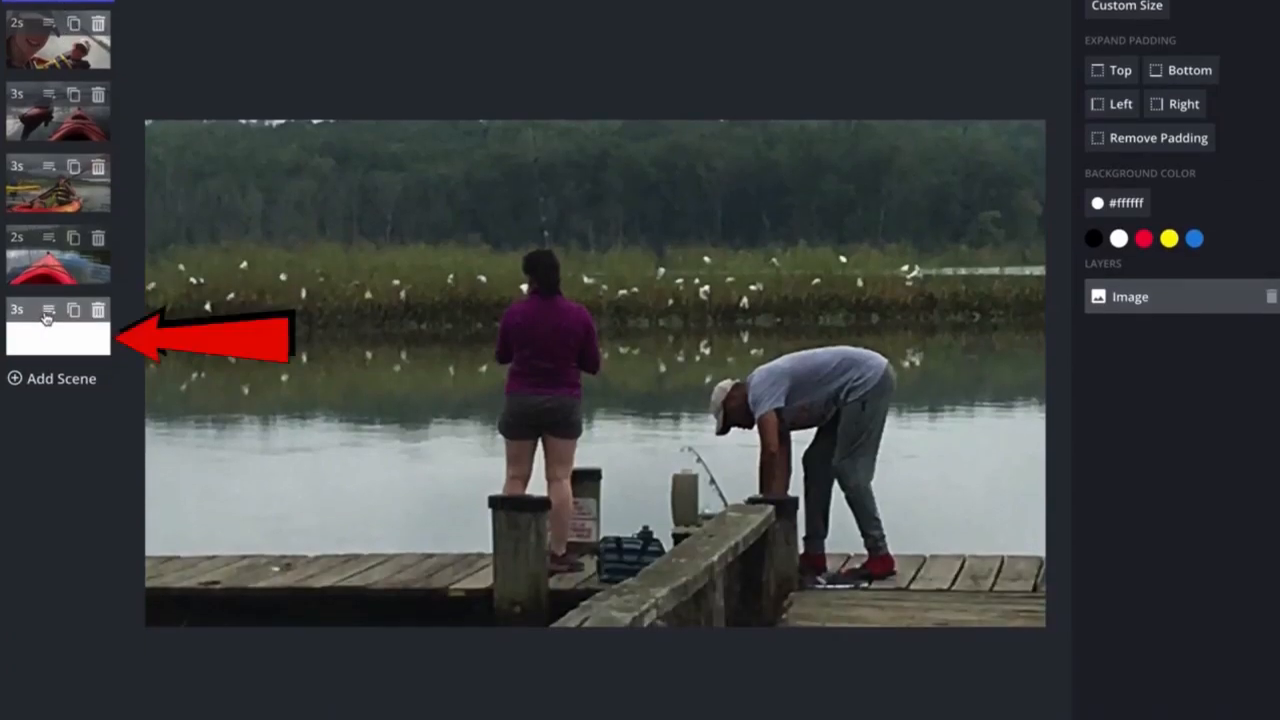
pyautogui.click(48, 339)
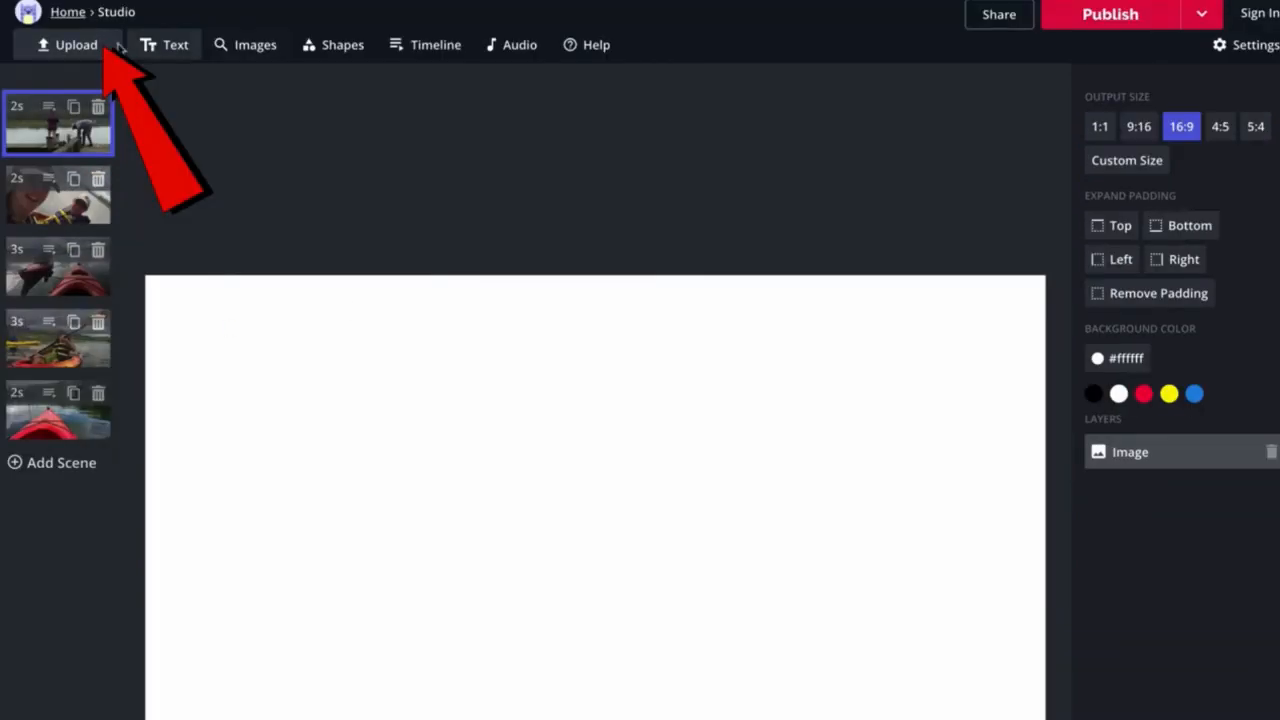
pyautogui.click(80, 50)
pyautogui.click(609, 354)
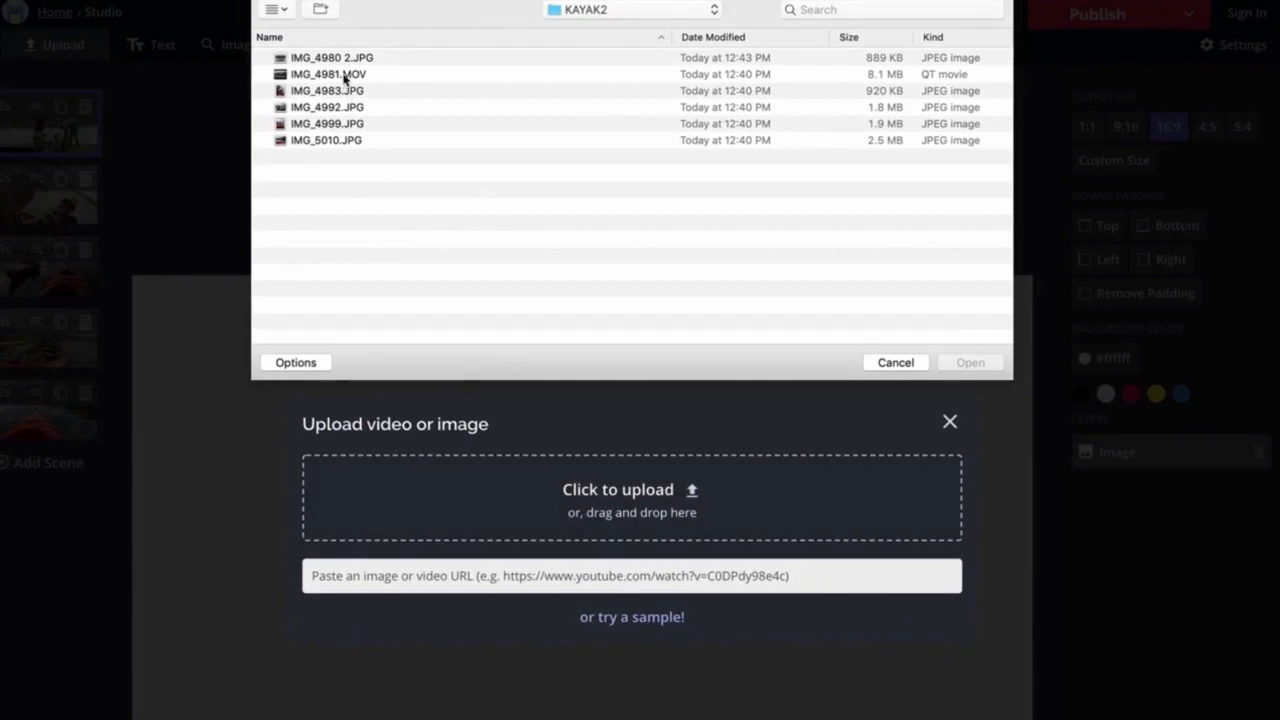
pyautogui.click(344, 75)
pyautogui.click(970, 363)
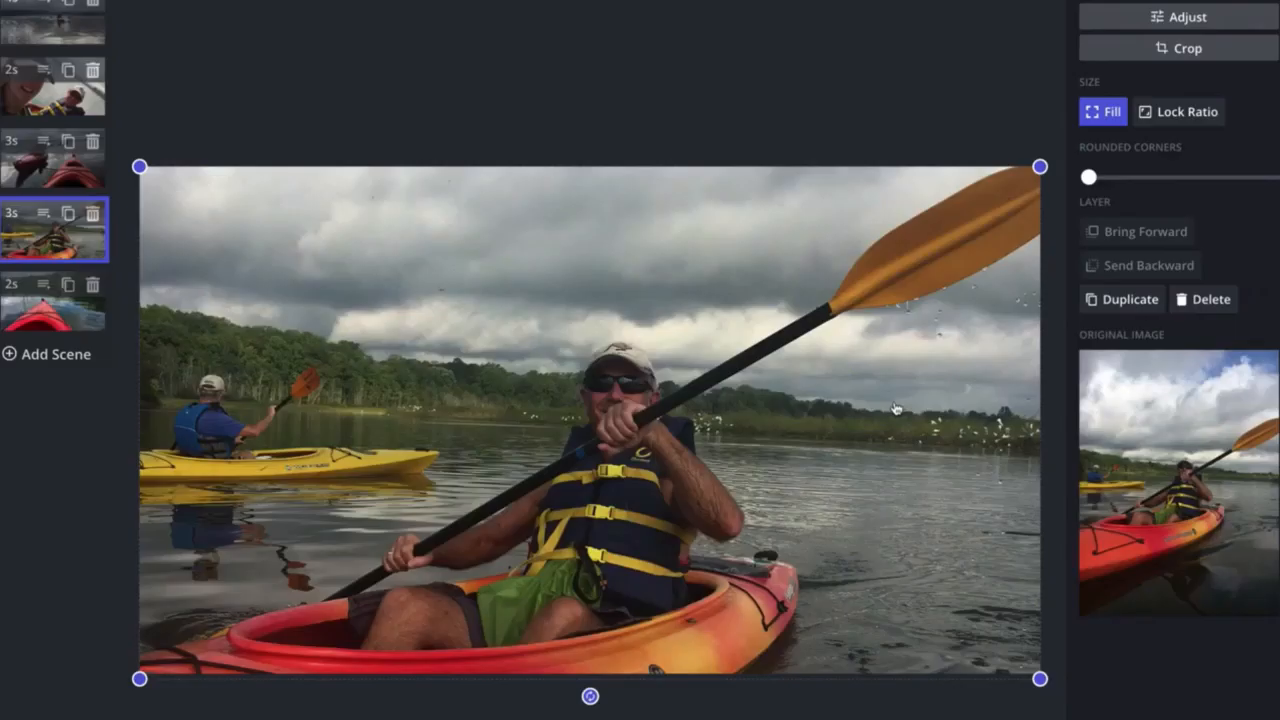
# Reorder the scenes, moving the orange-kayak paddler photo ahead of the two red kayaks and the lake video to the end
pyautogui.click(1146, 52)
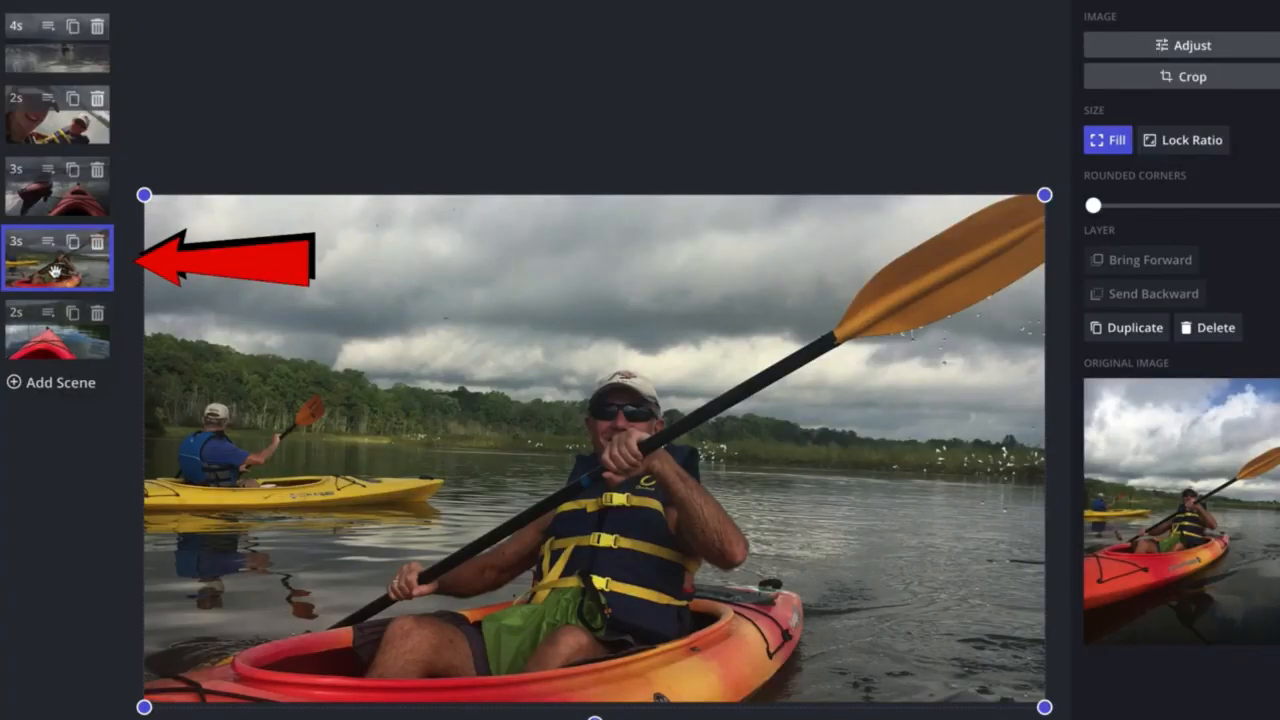
pyautogui.moveTo(56, 272); pyautogui.dragTo(54, 191)
pyautogui.click(57, 52)
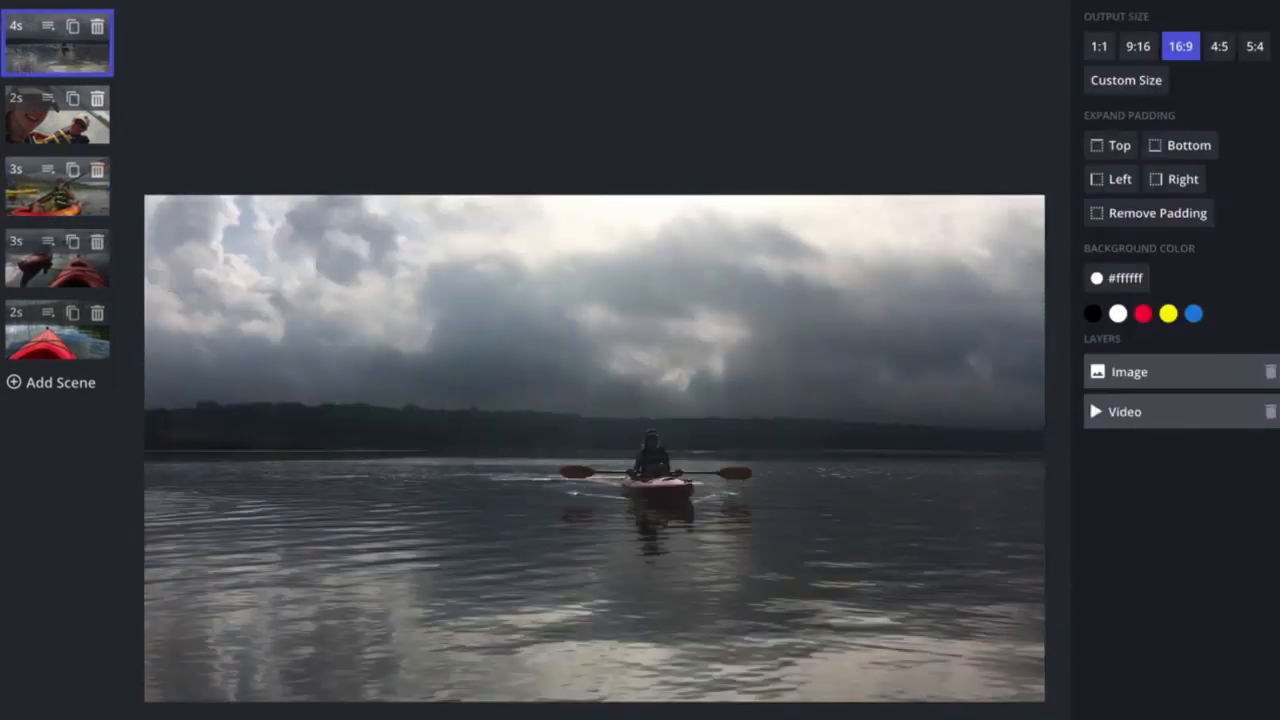
pyautogui.moveTo(57, 55); pyautogui.dragTo(56, 350)
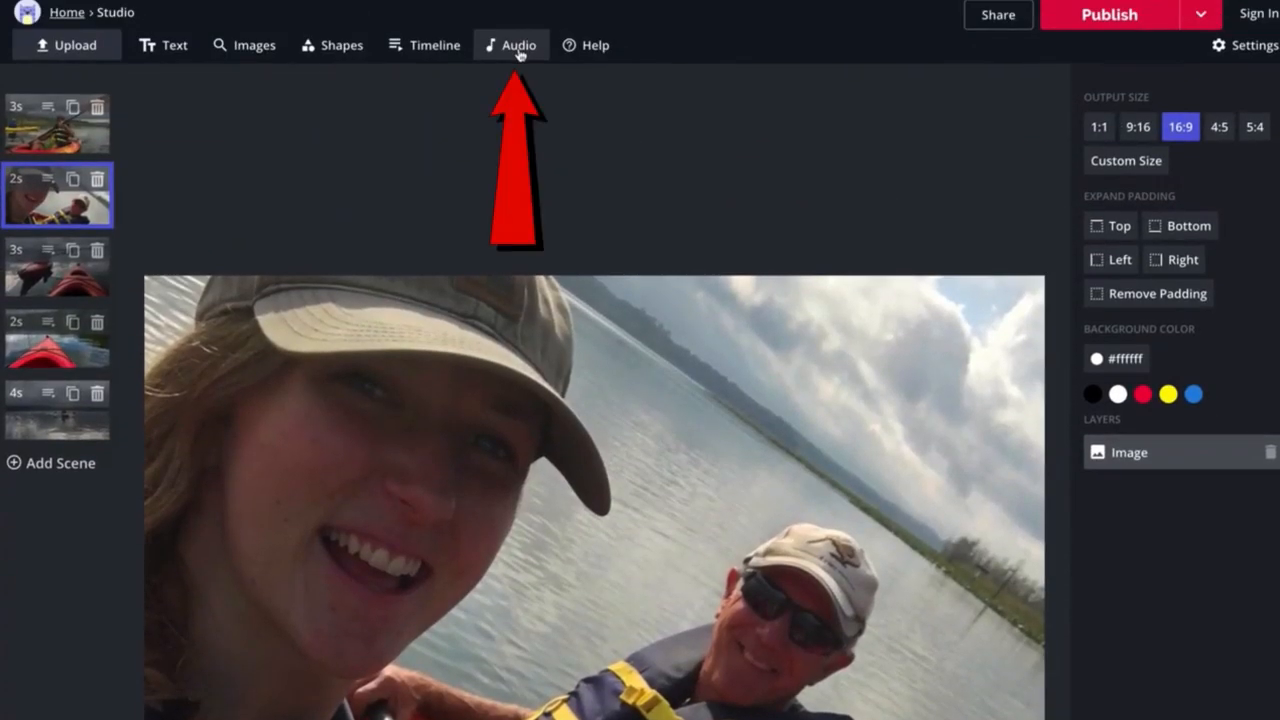
# Add the audio file Workout.mp3 from the Downloads folder to the project as its soundtrack
pyautogui.click(519, 54)
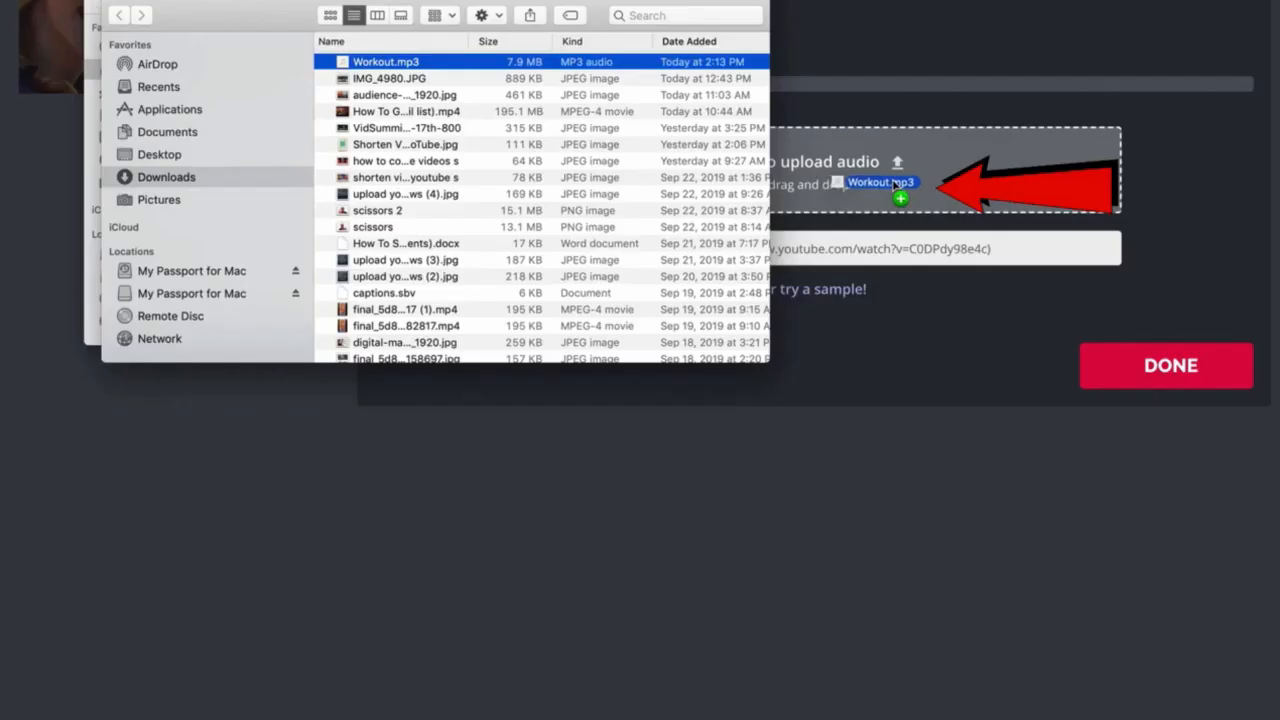
pyautogui.moveTo(893, 180); pyautogui.dragTo(893, 182)
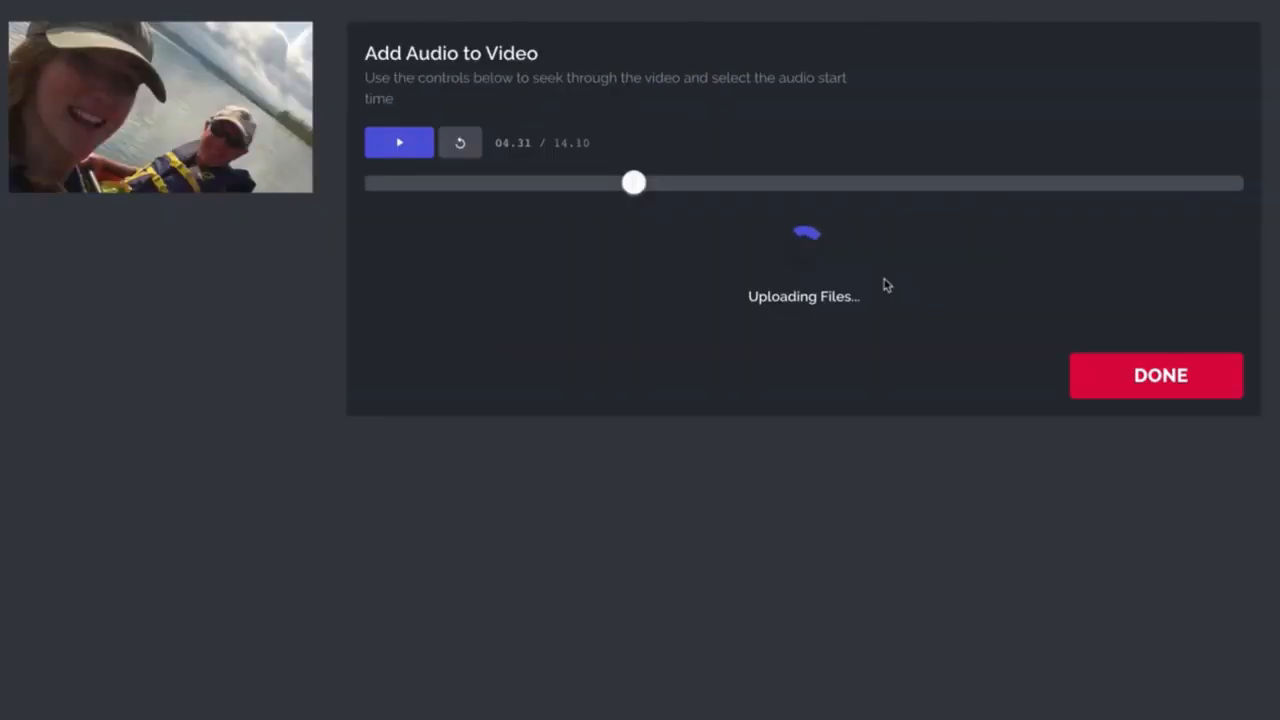
pyautogui.click(1152, 389)
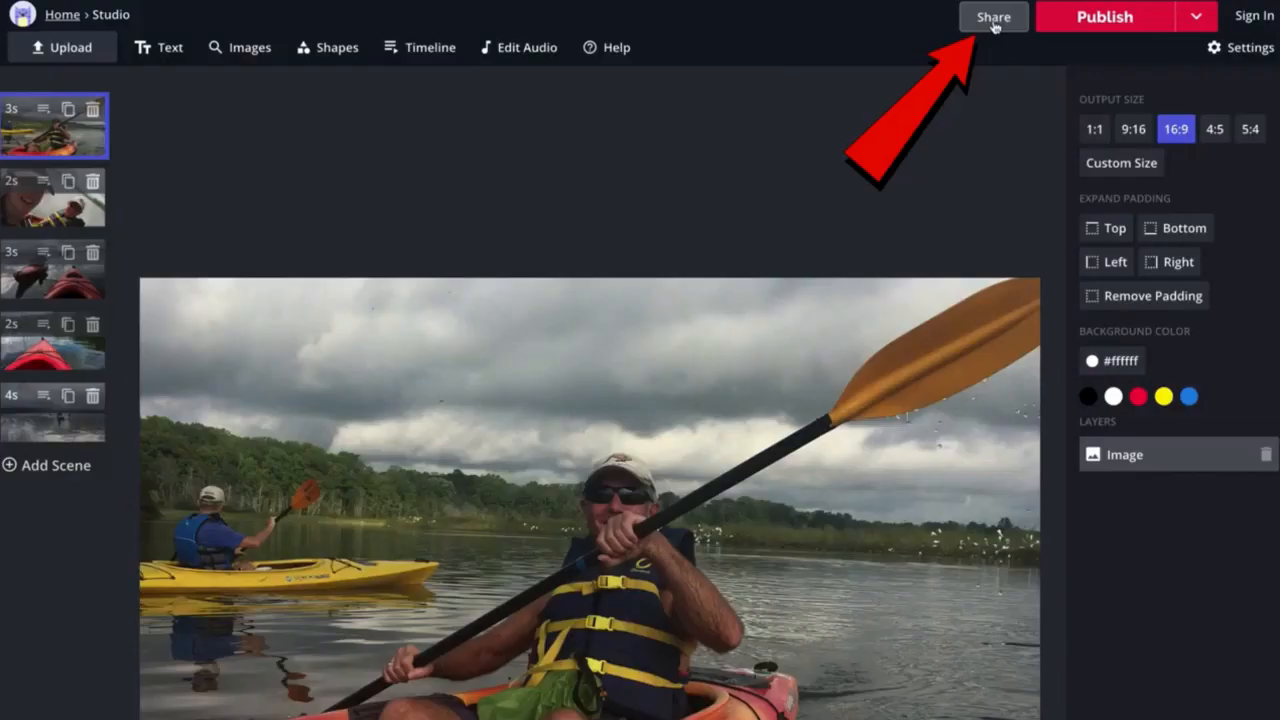
# Publish the finished kayak project and preview the exported video
pyautogui.click(1195, 17)
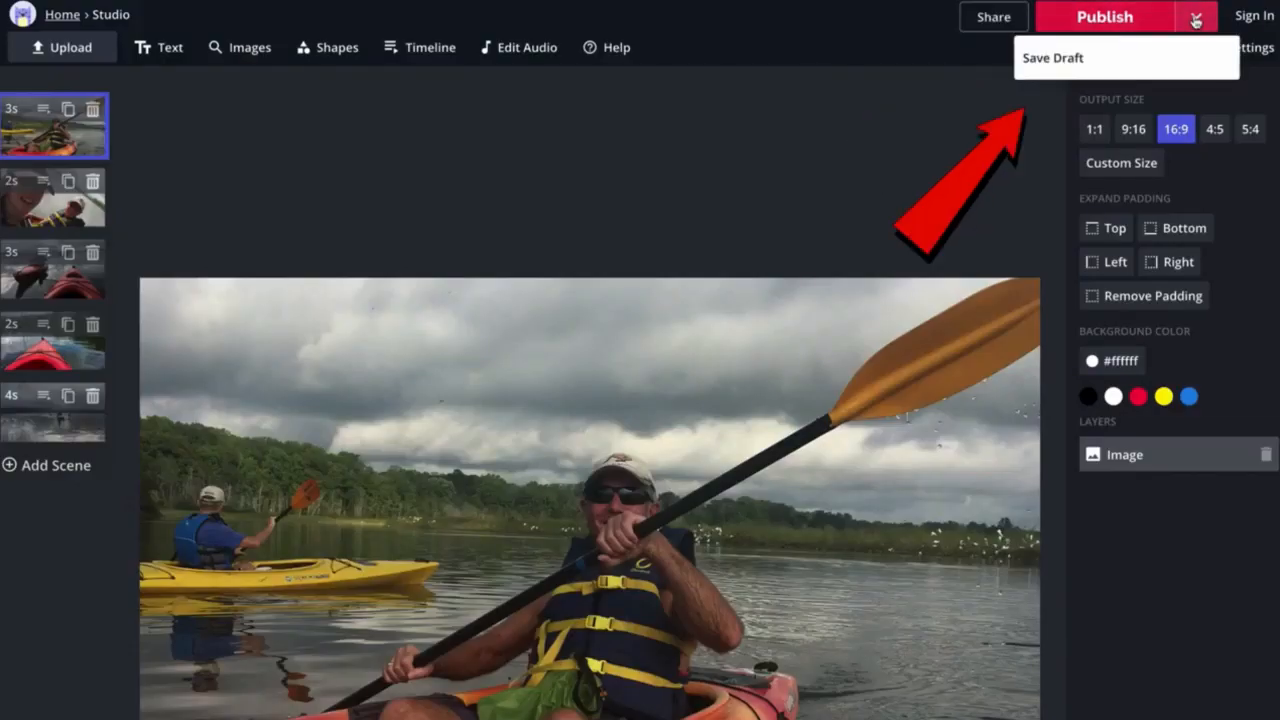
pyautogui.click(1104, 20)
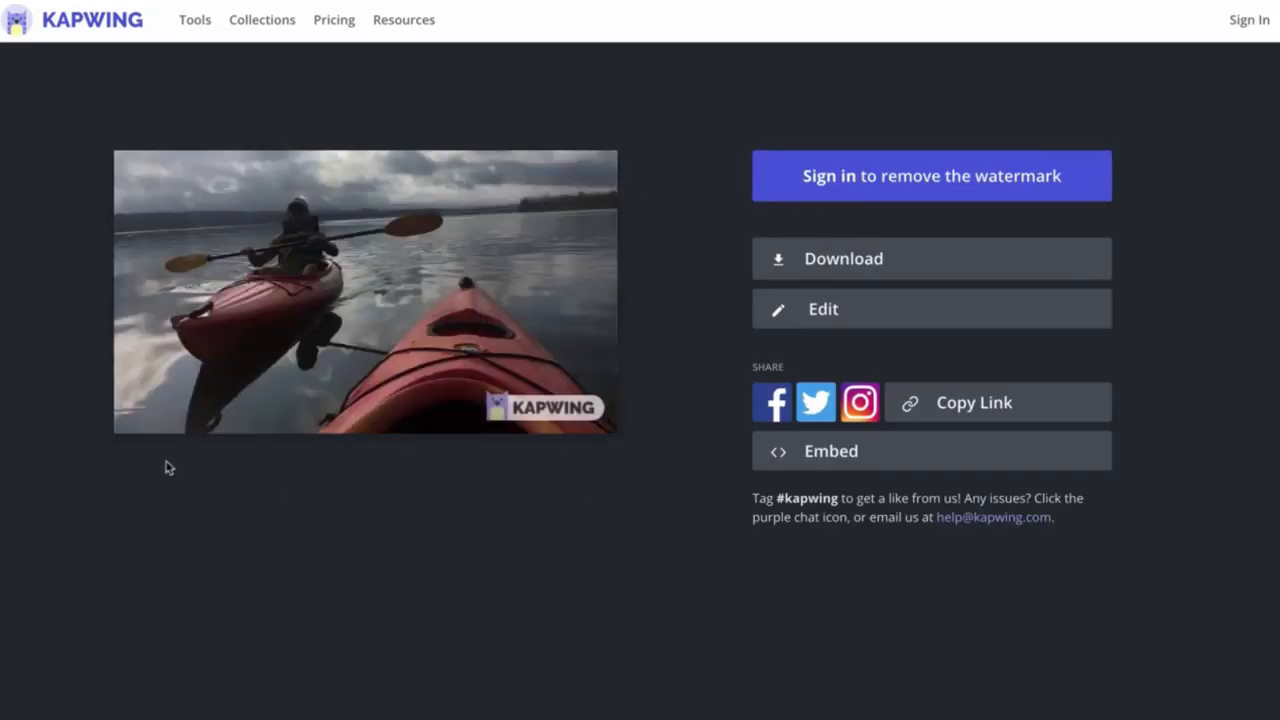
pyautogui.moveTo(141, 428)
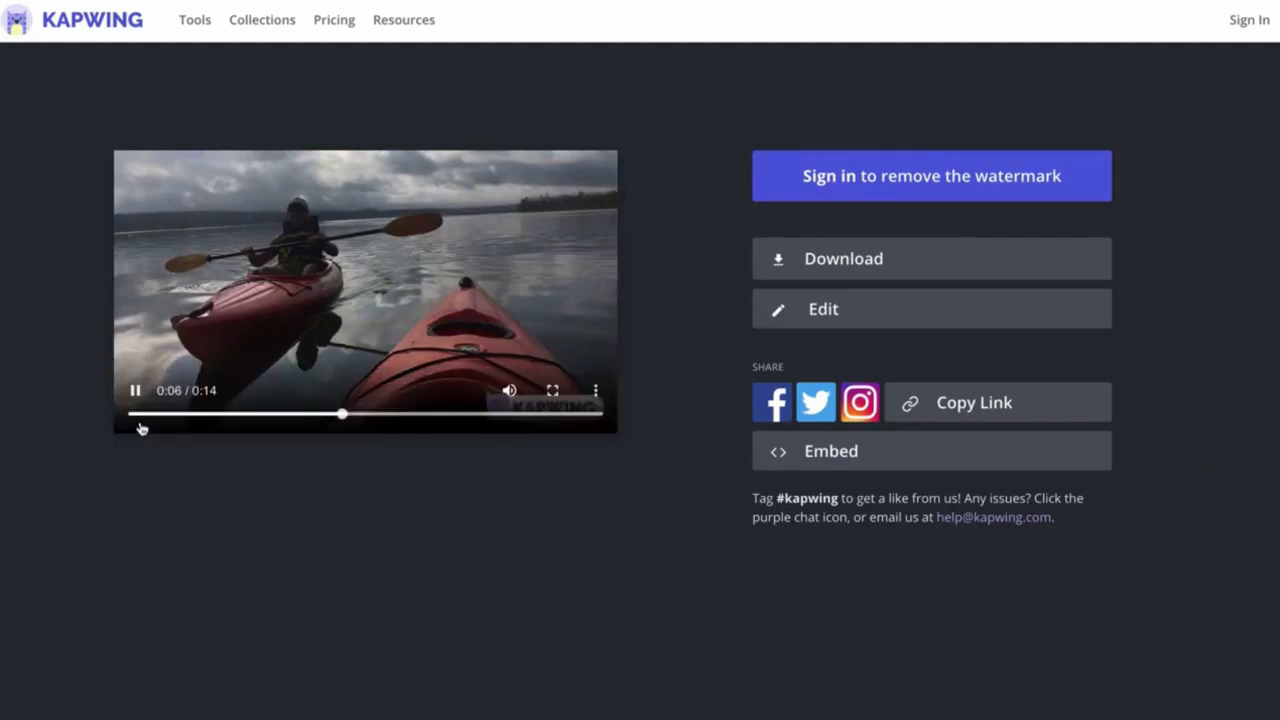